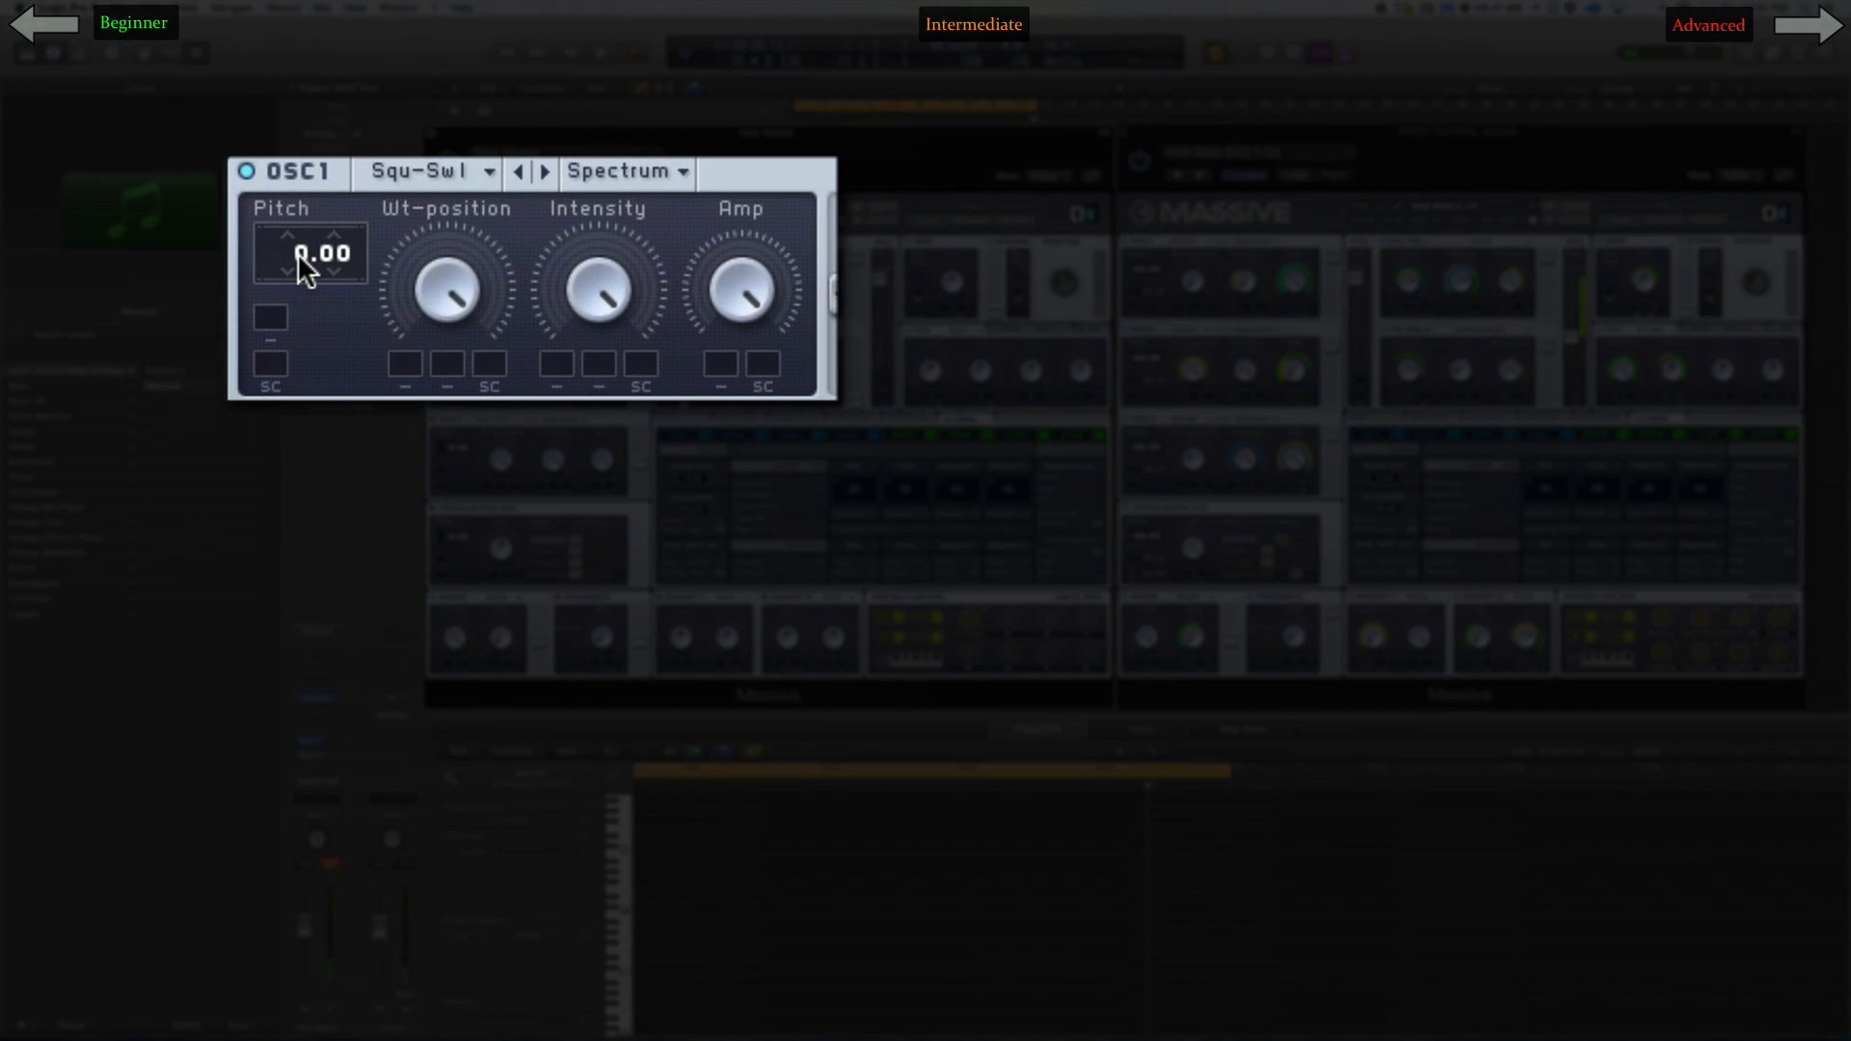
Lower the OSC1 pitch to -60.00
drag(451, 271, 451, 385)
drag(295, 266, 293, 390)
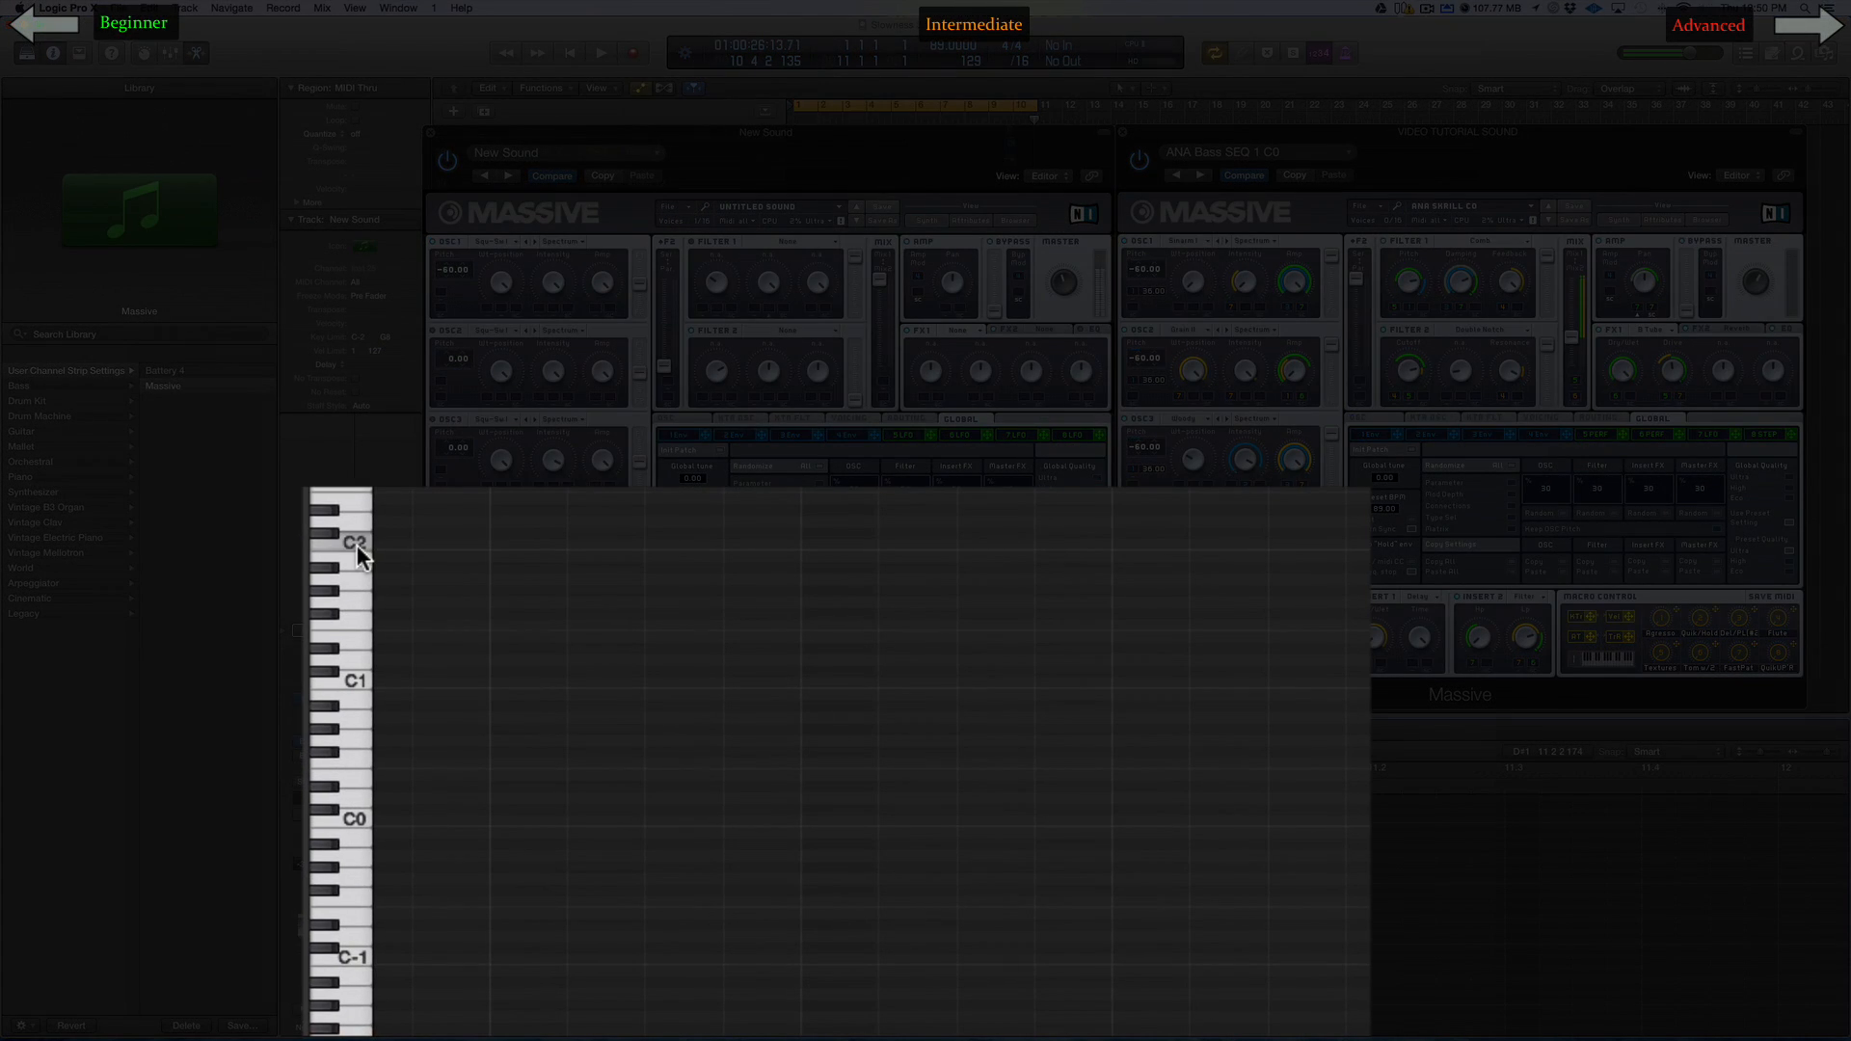
Audition a few notes on the VIDEO TUTORIAL SOUND track and compare them with a note on the New Sound track
key(Down)
click(355, 820)
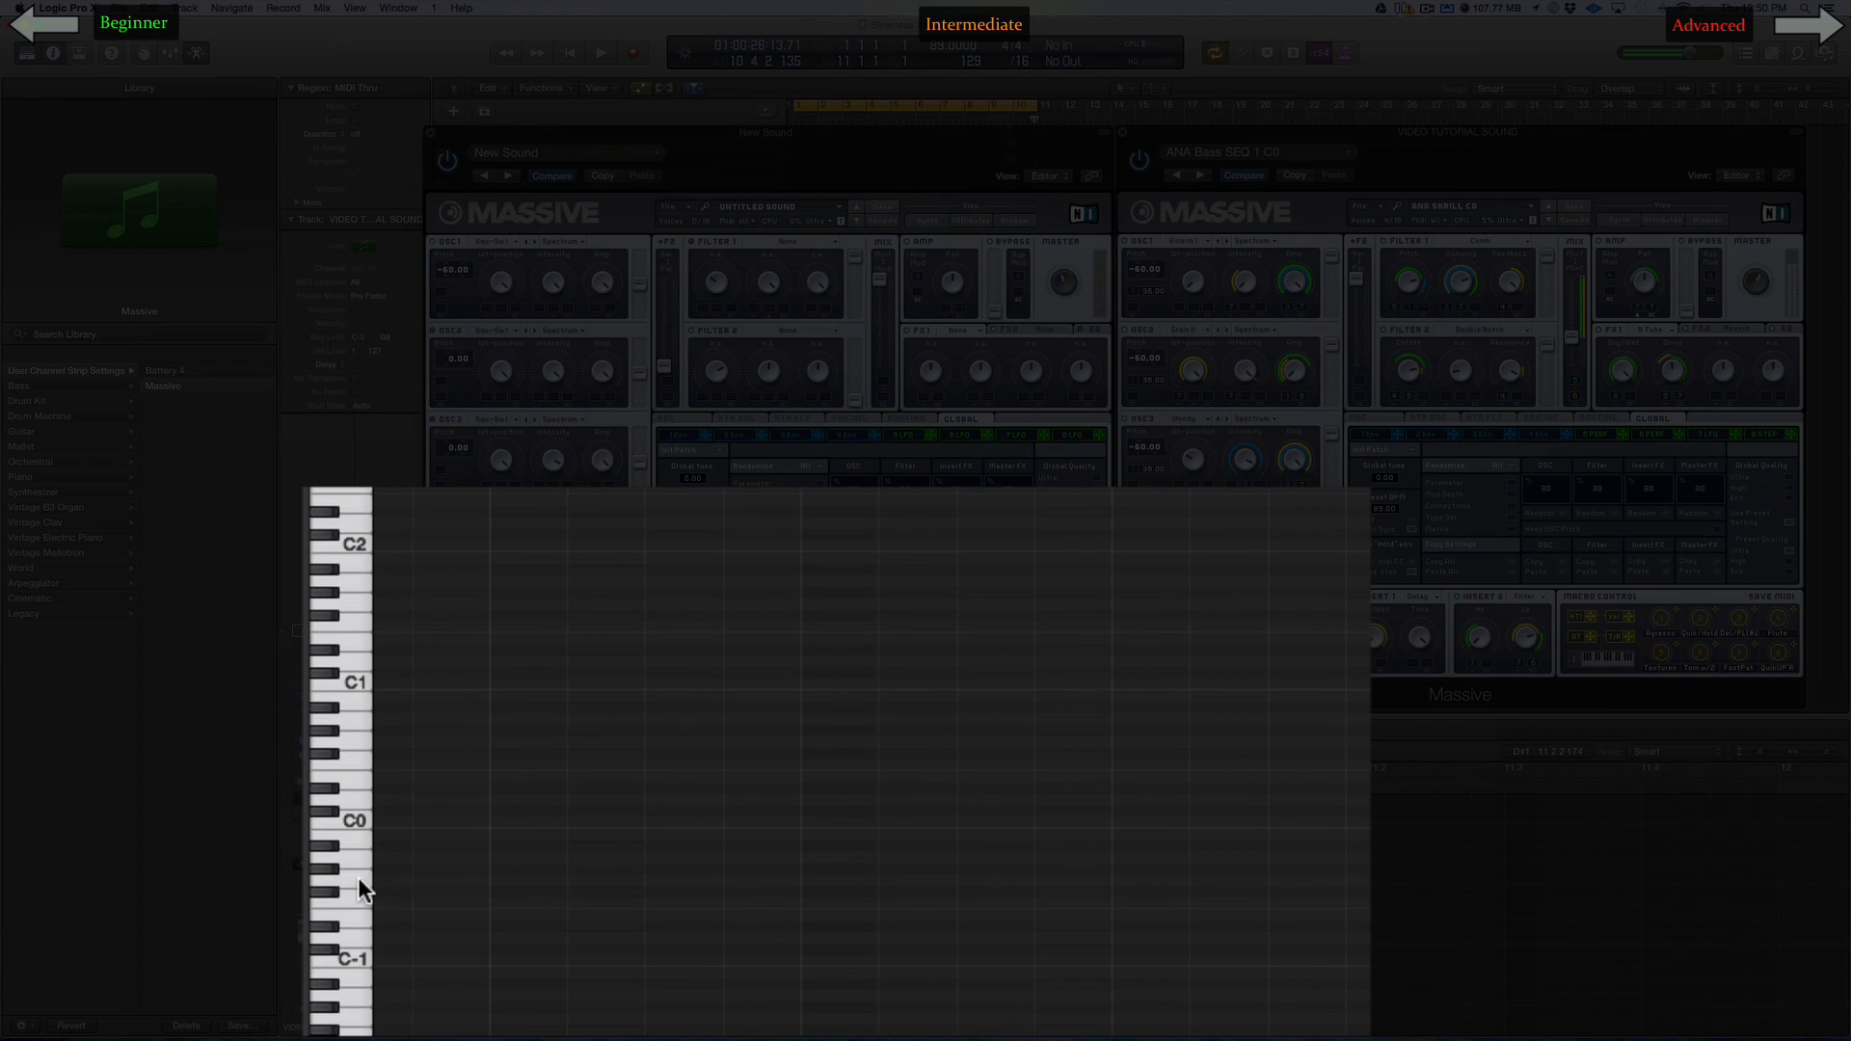
click(354, 835)
click(339, 680)
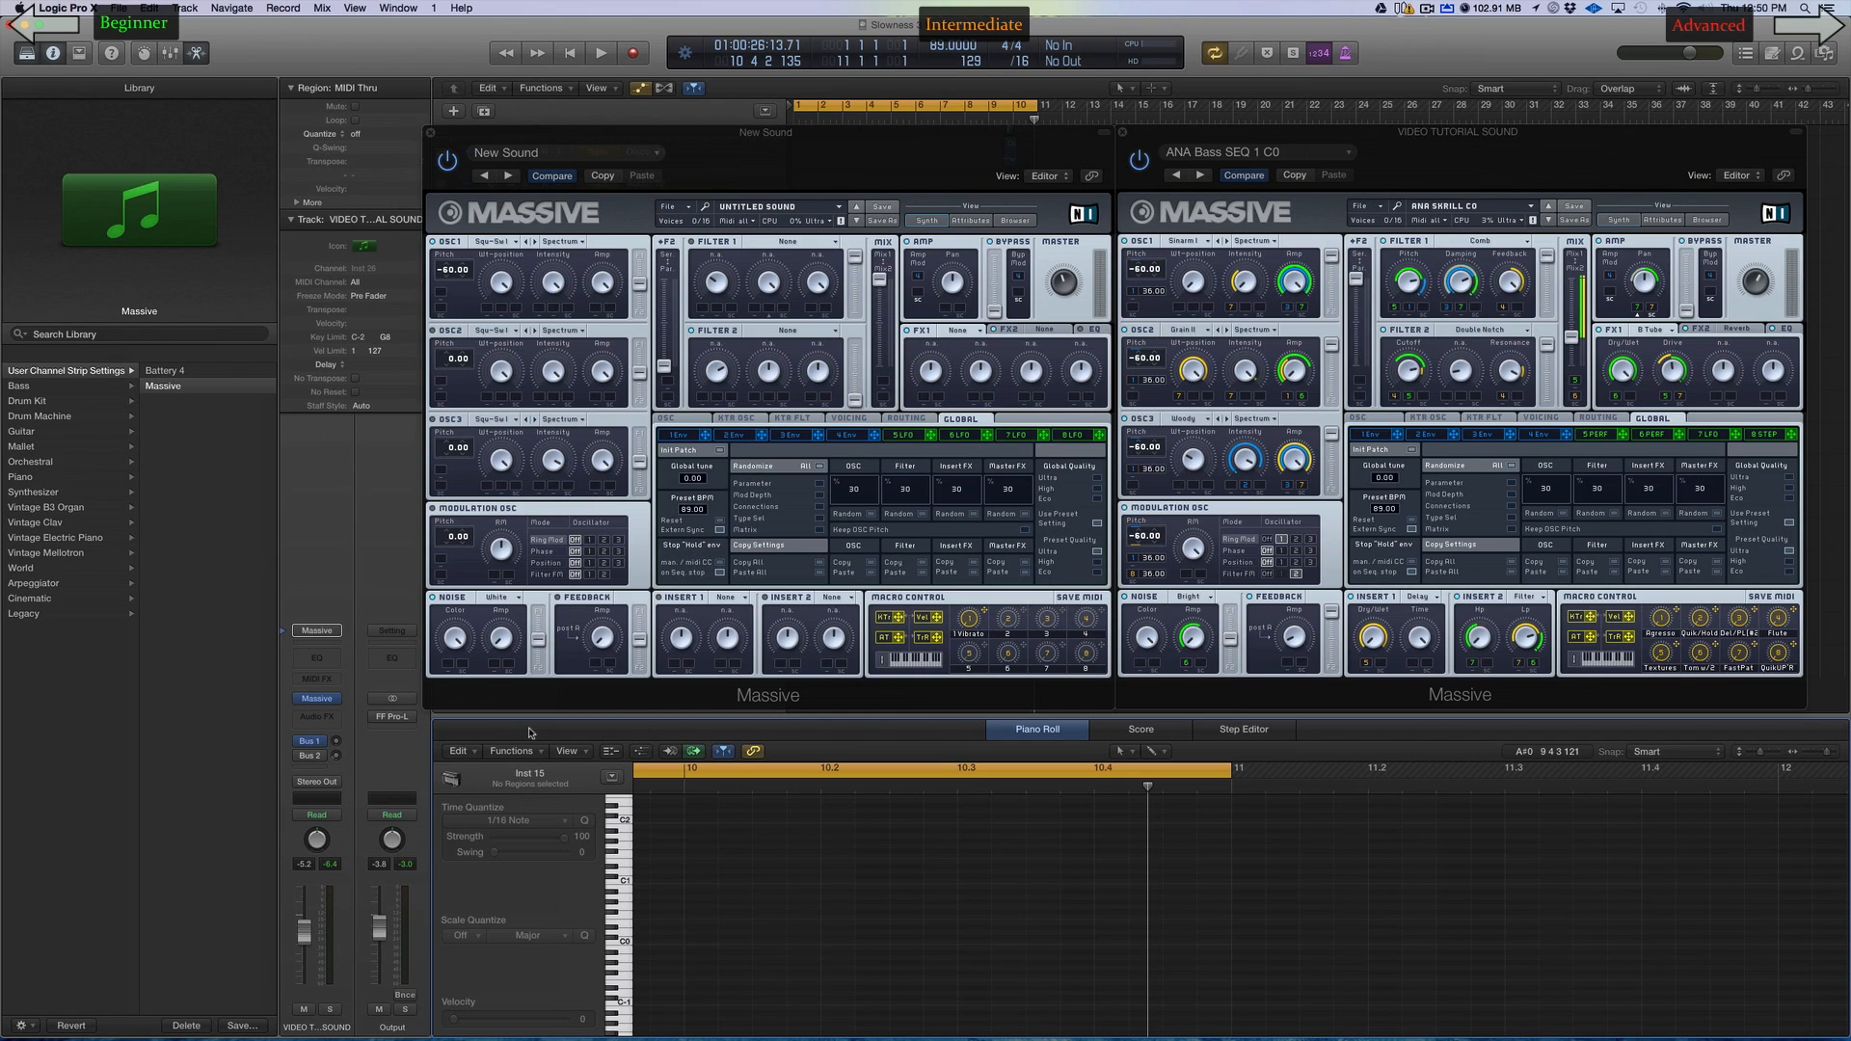
key(Up)
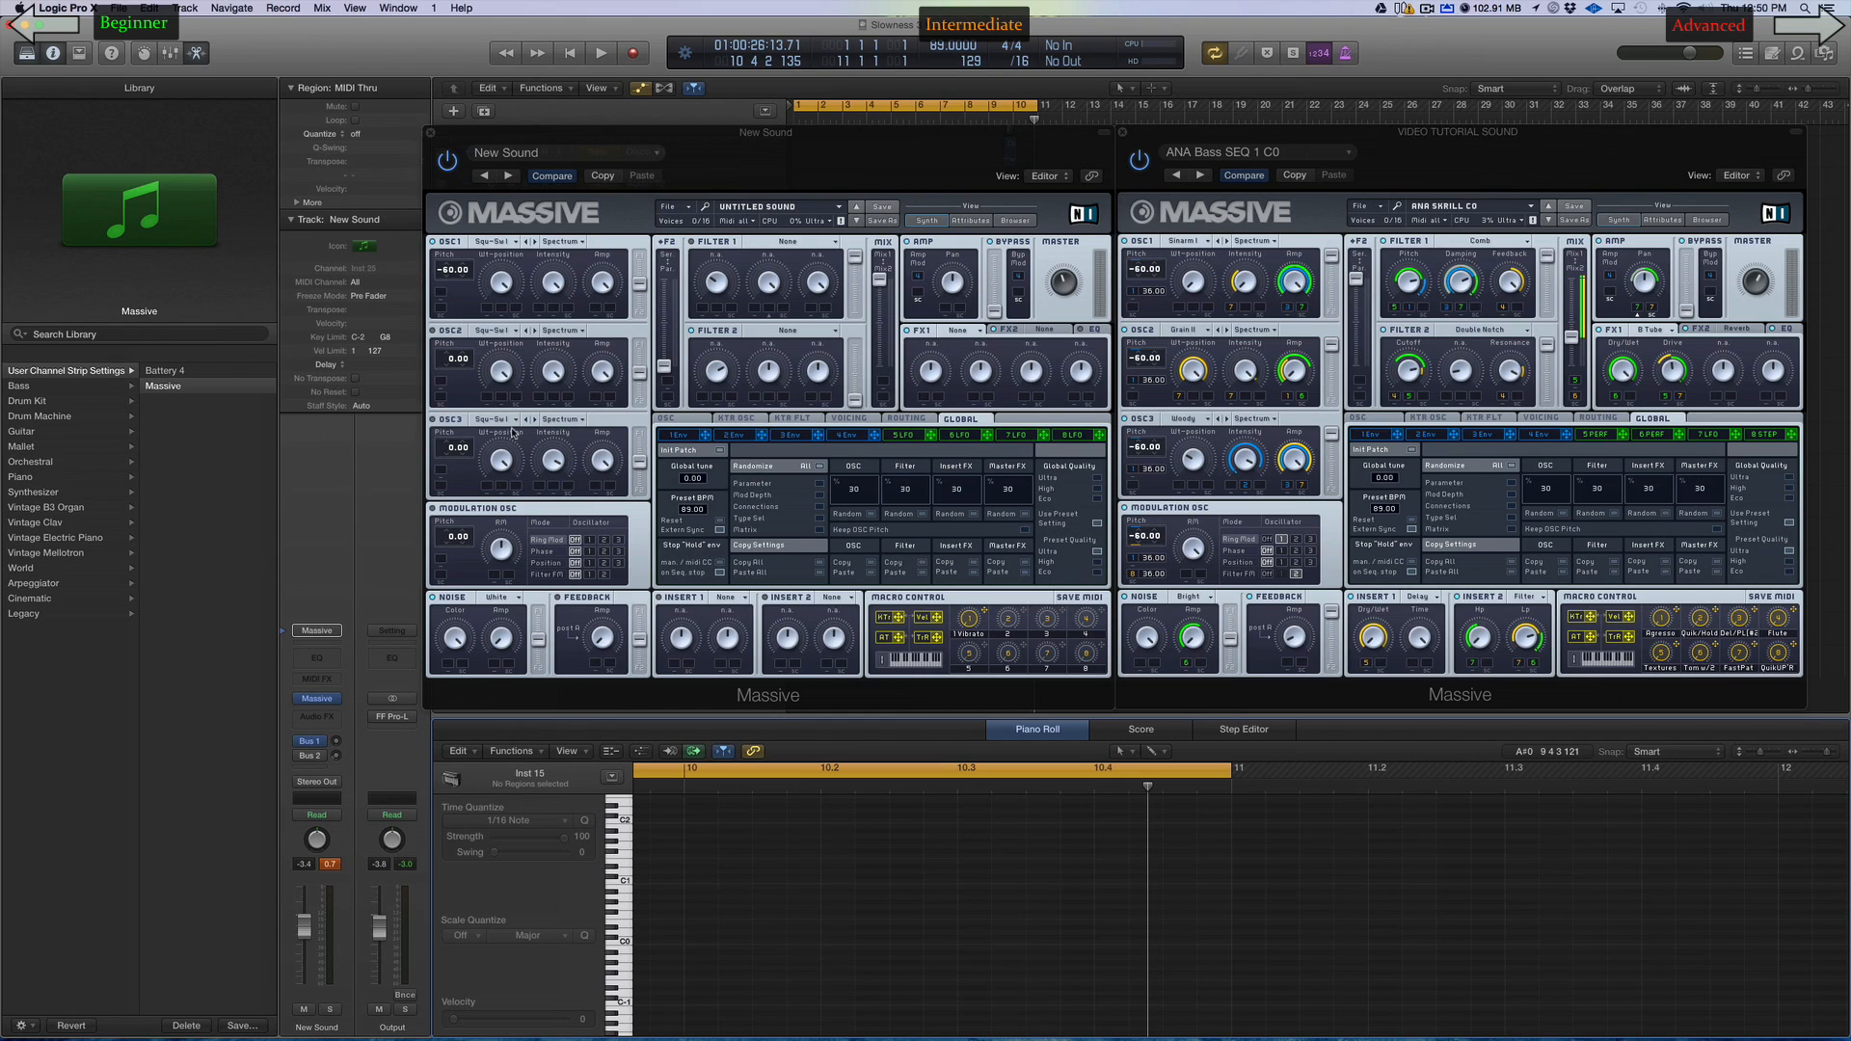
click(624, 916)
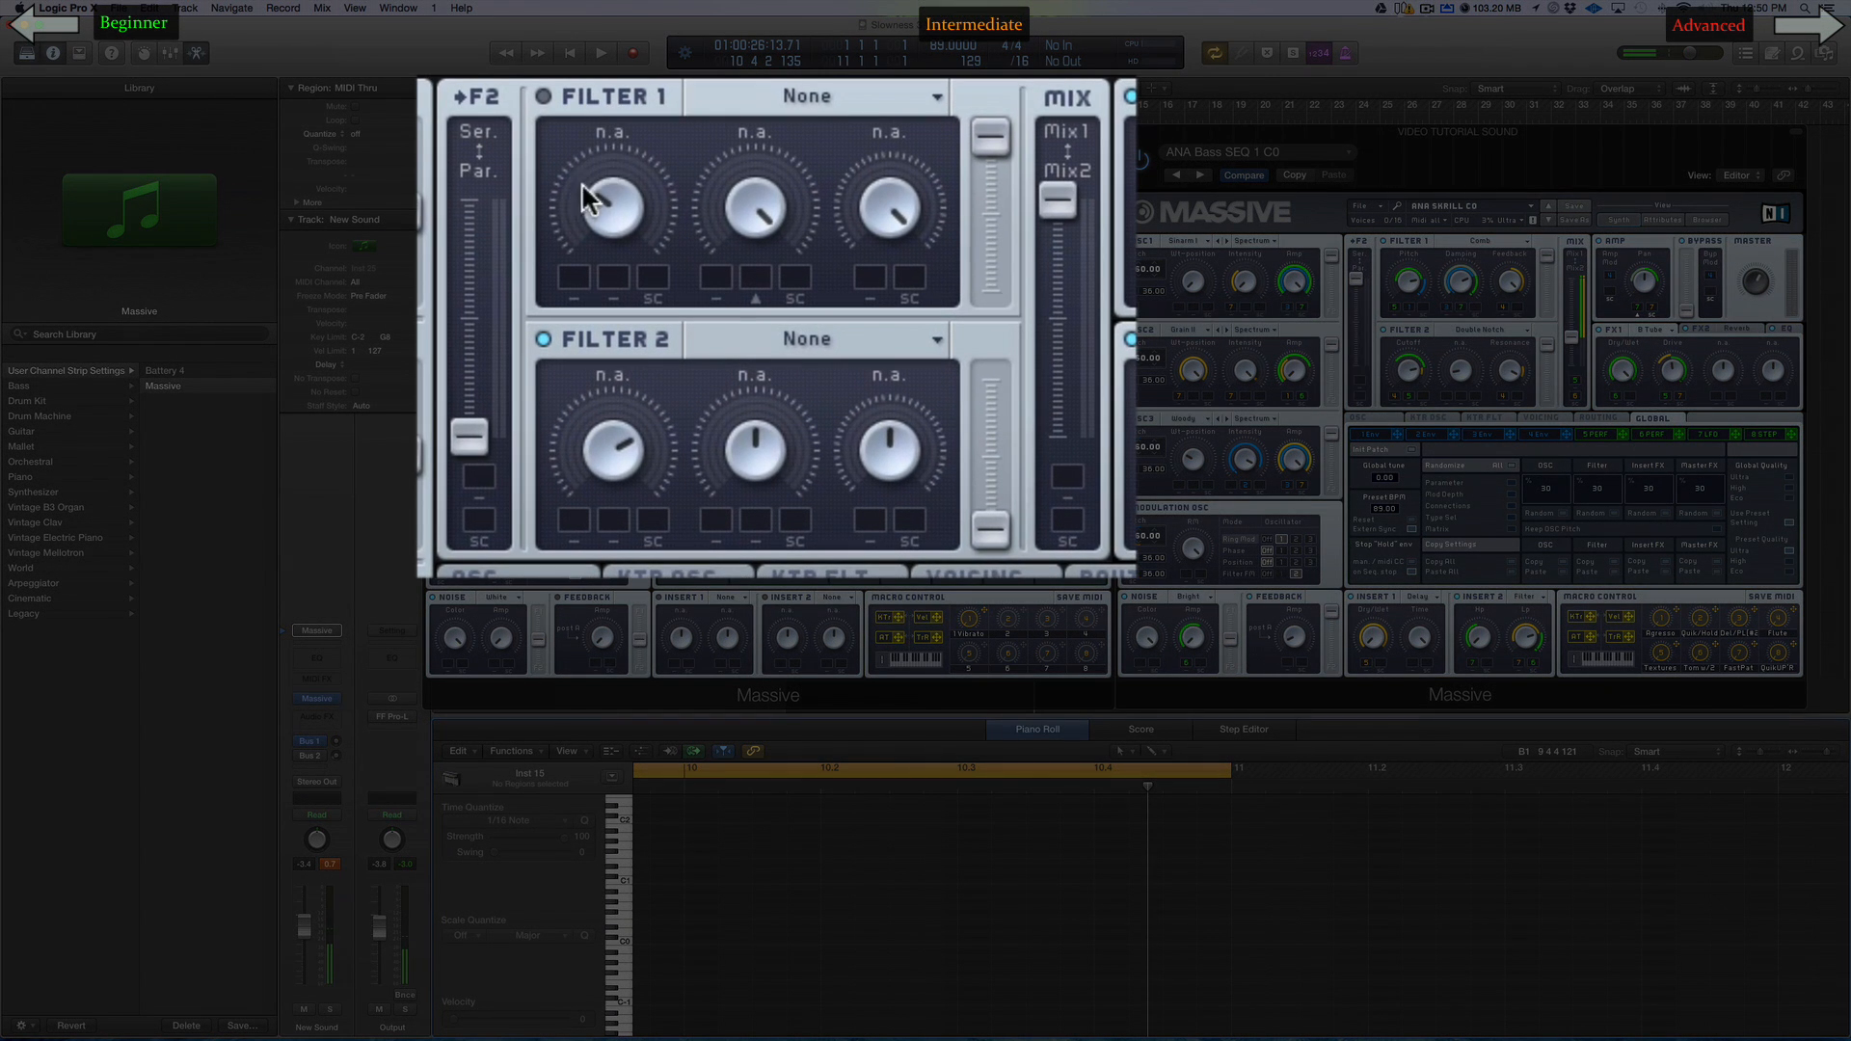
Set Filter 1 of the new sound to Comb
click(766, 96)
click(783, 358)
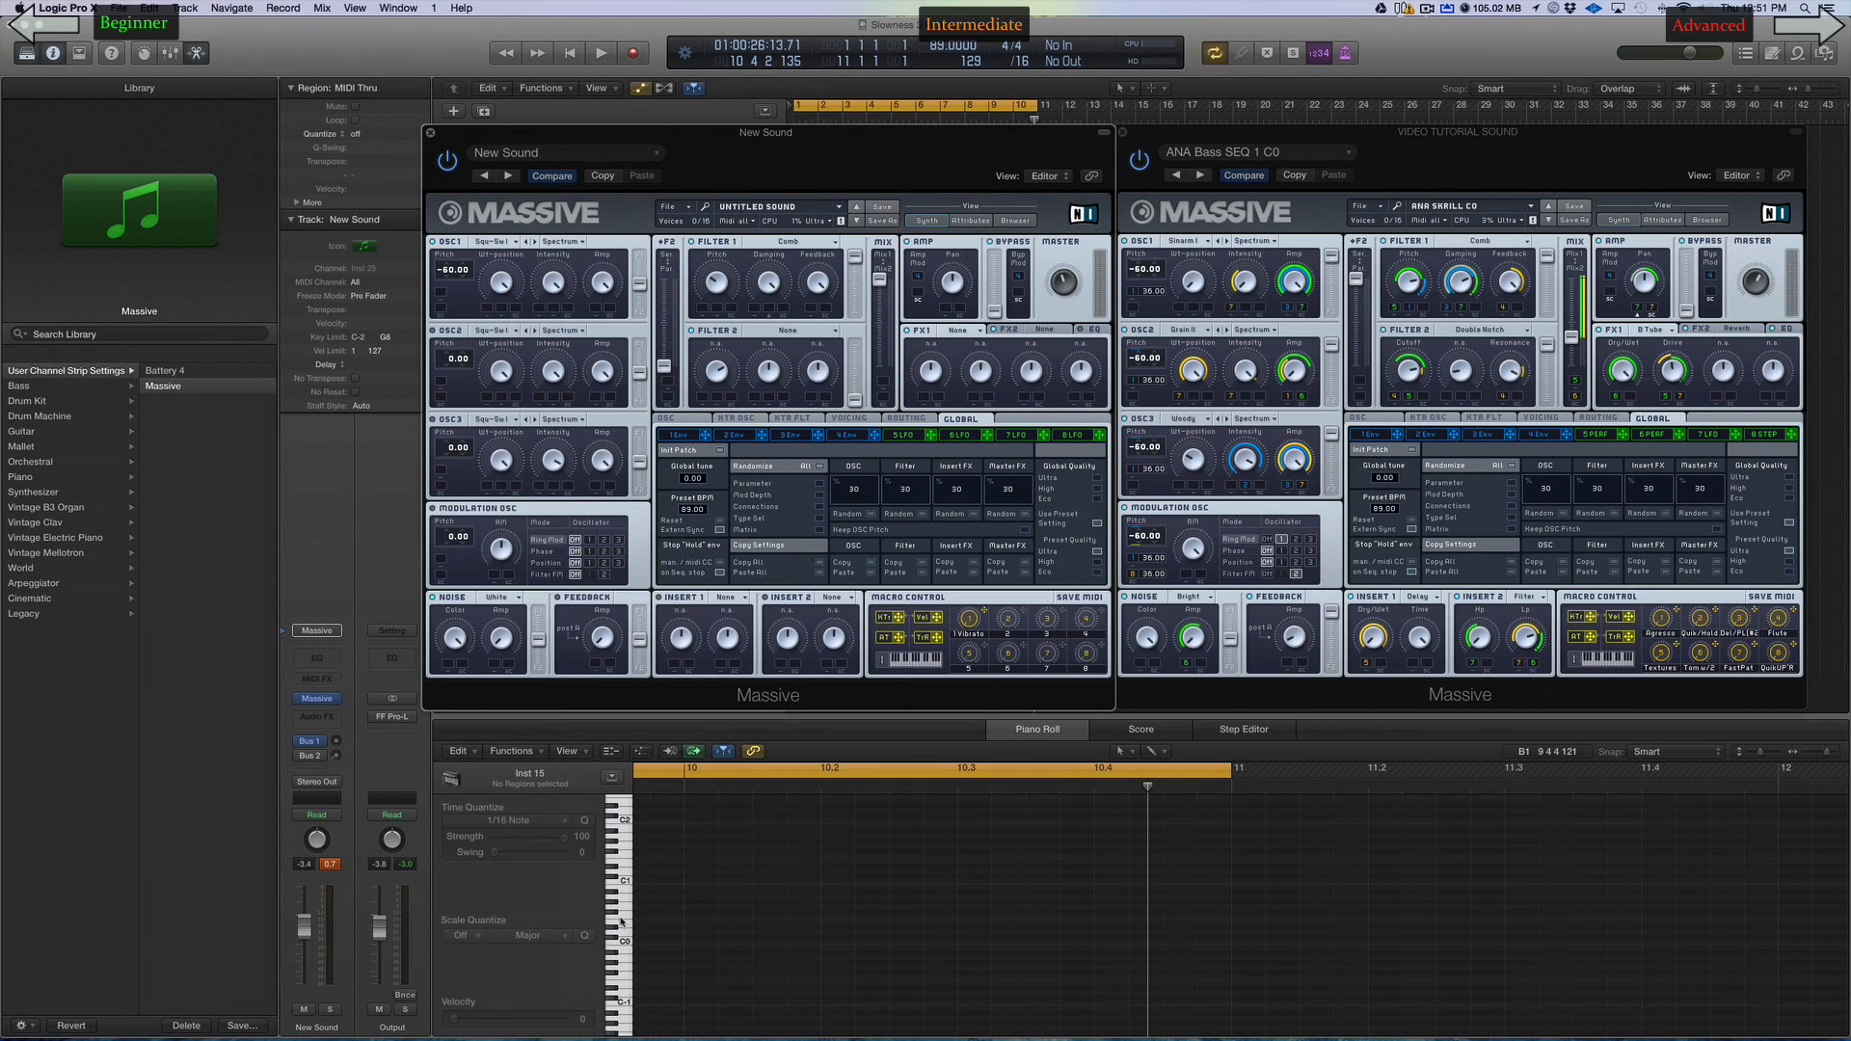
Play low and high notes on the piano roll keyboard to hear the comb-filtered sound, including after toggling Filter 1
click(624, 903)
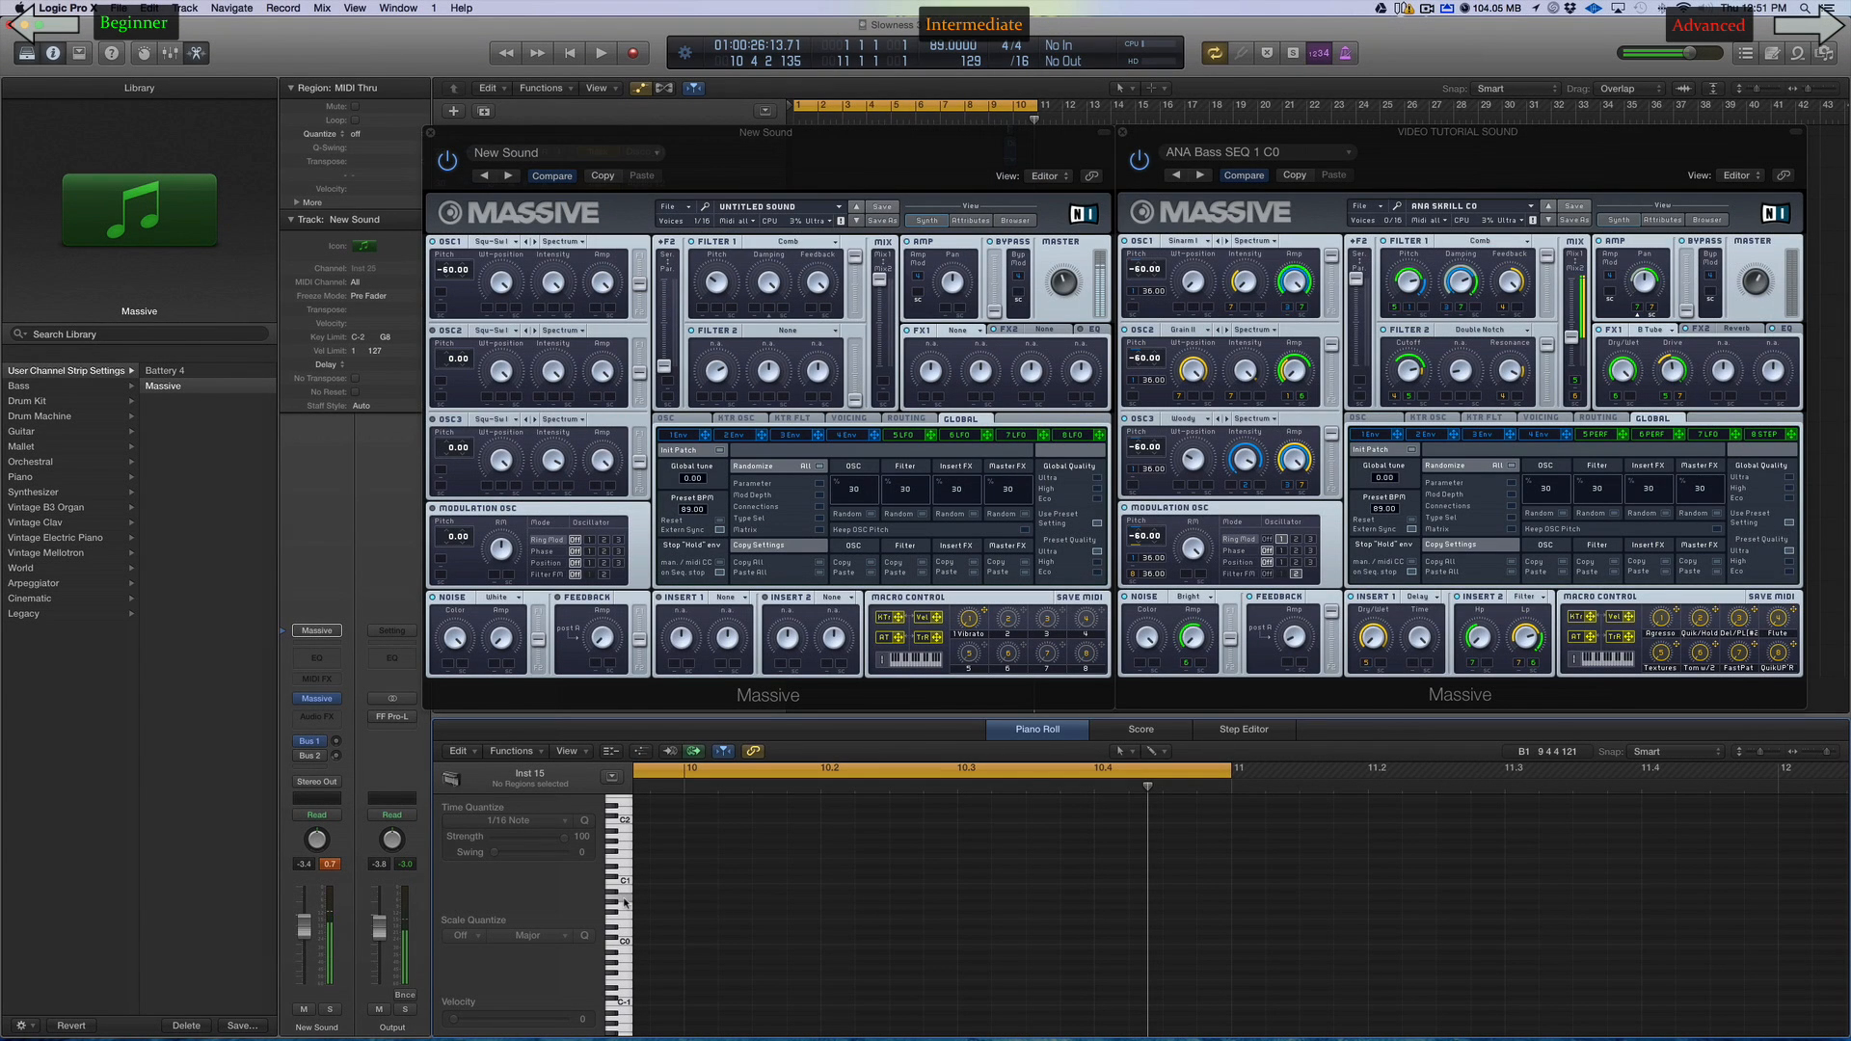
click(621, 883)
click(614, 846)
click(615, 864)
click(621, 946)
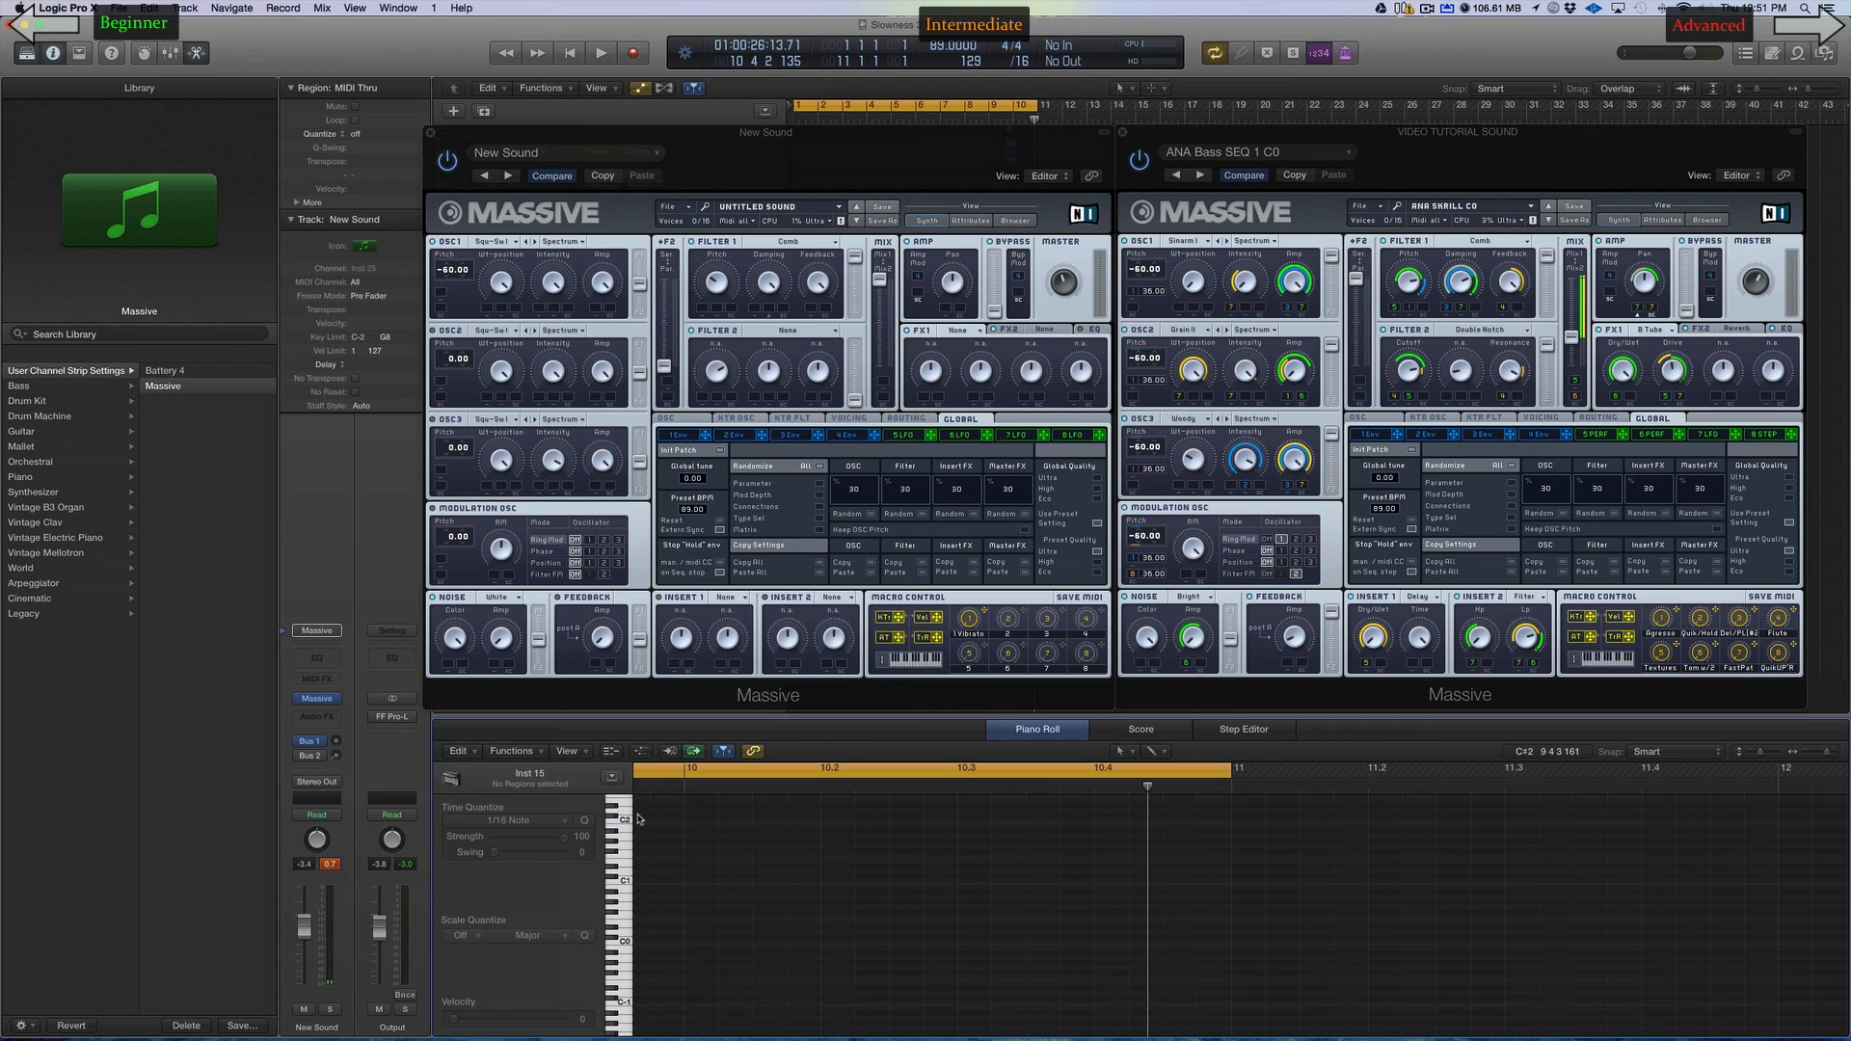
click(620, 903)
click(629, 901)
click(692, 241)
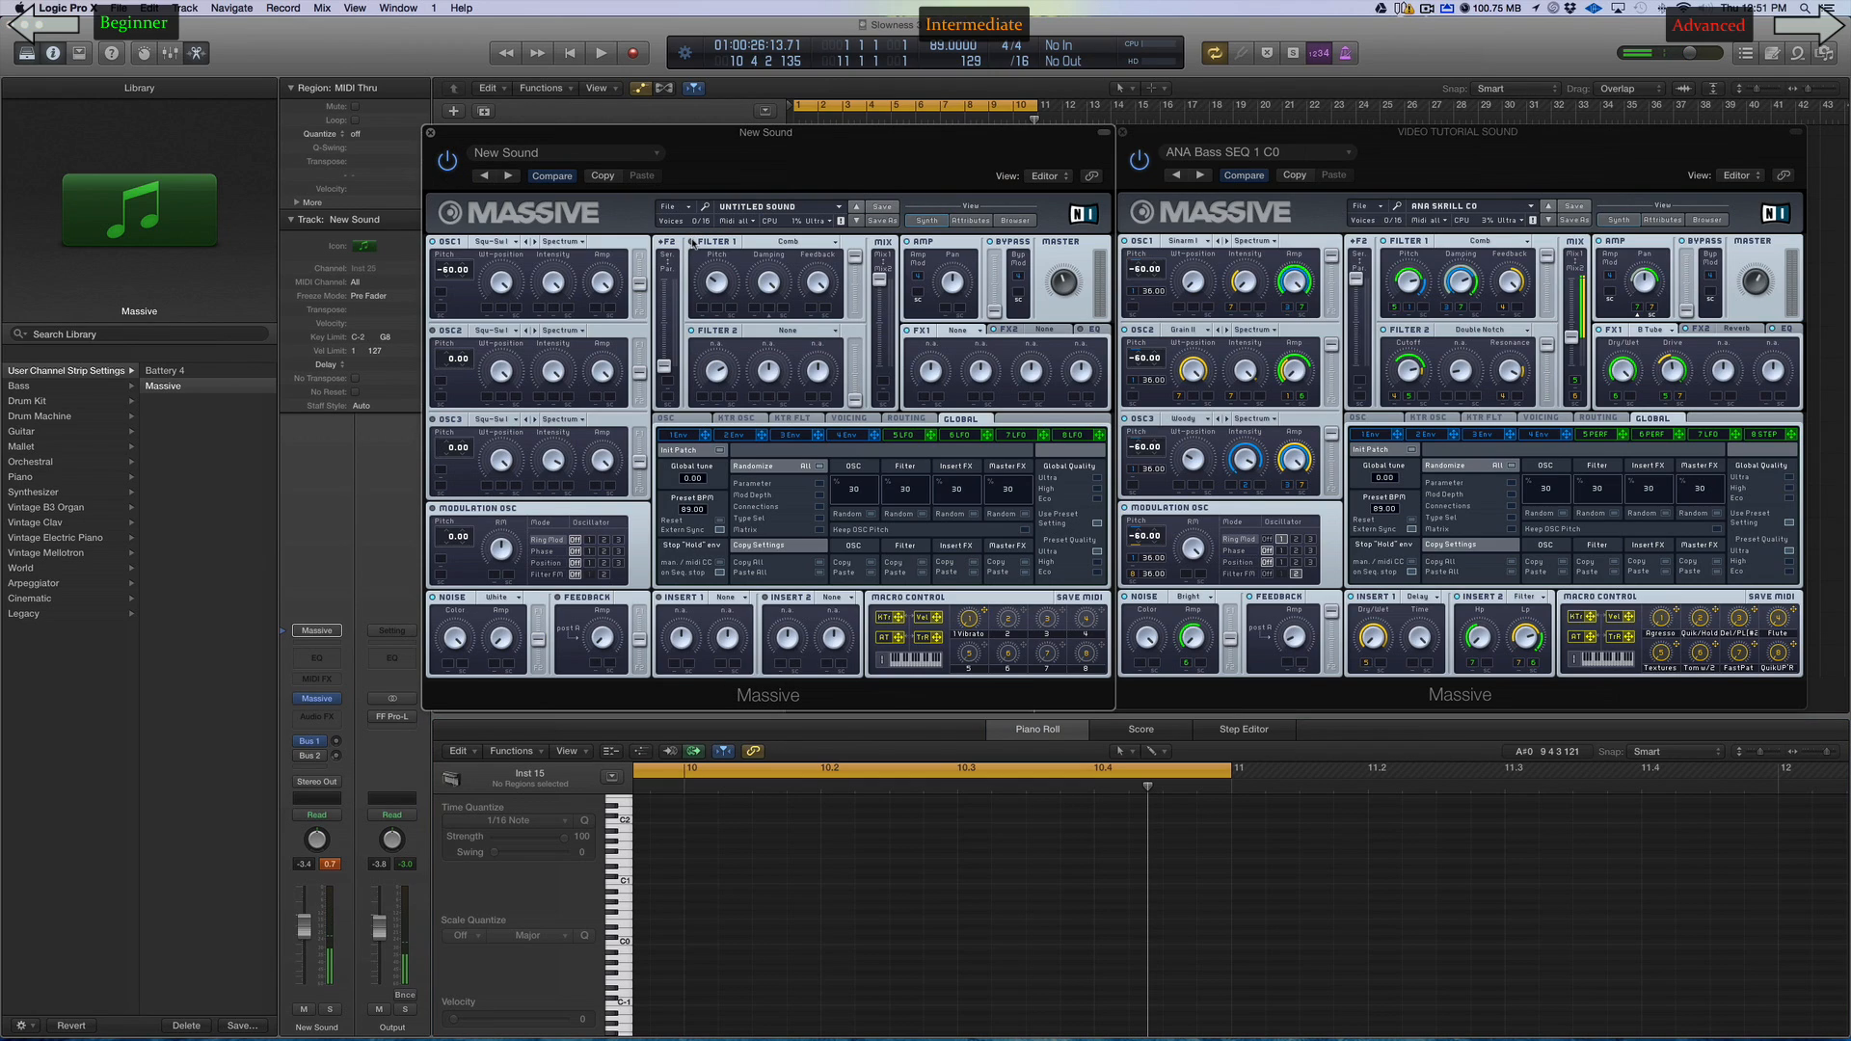
click(627, 899)
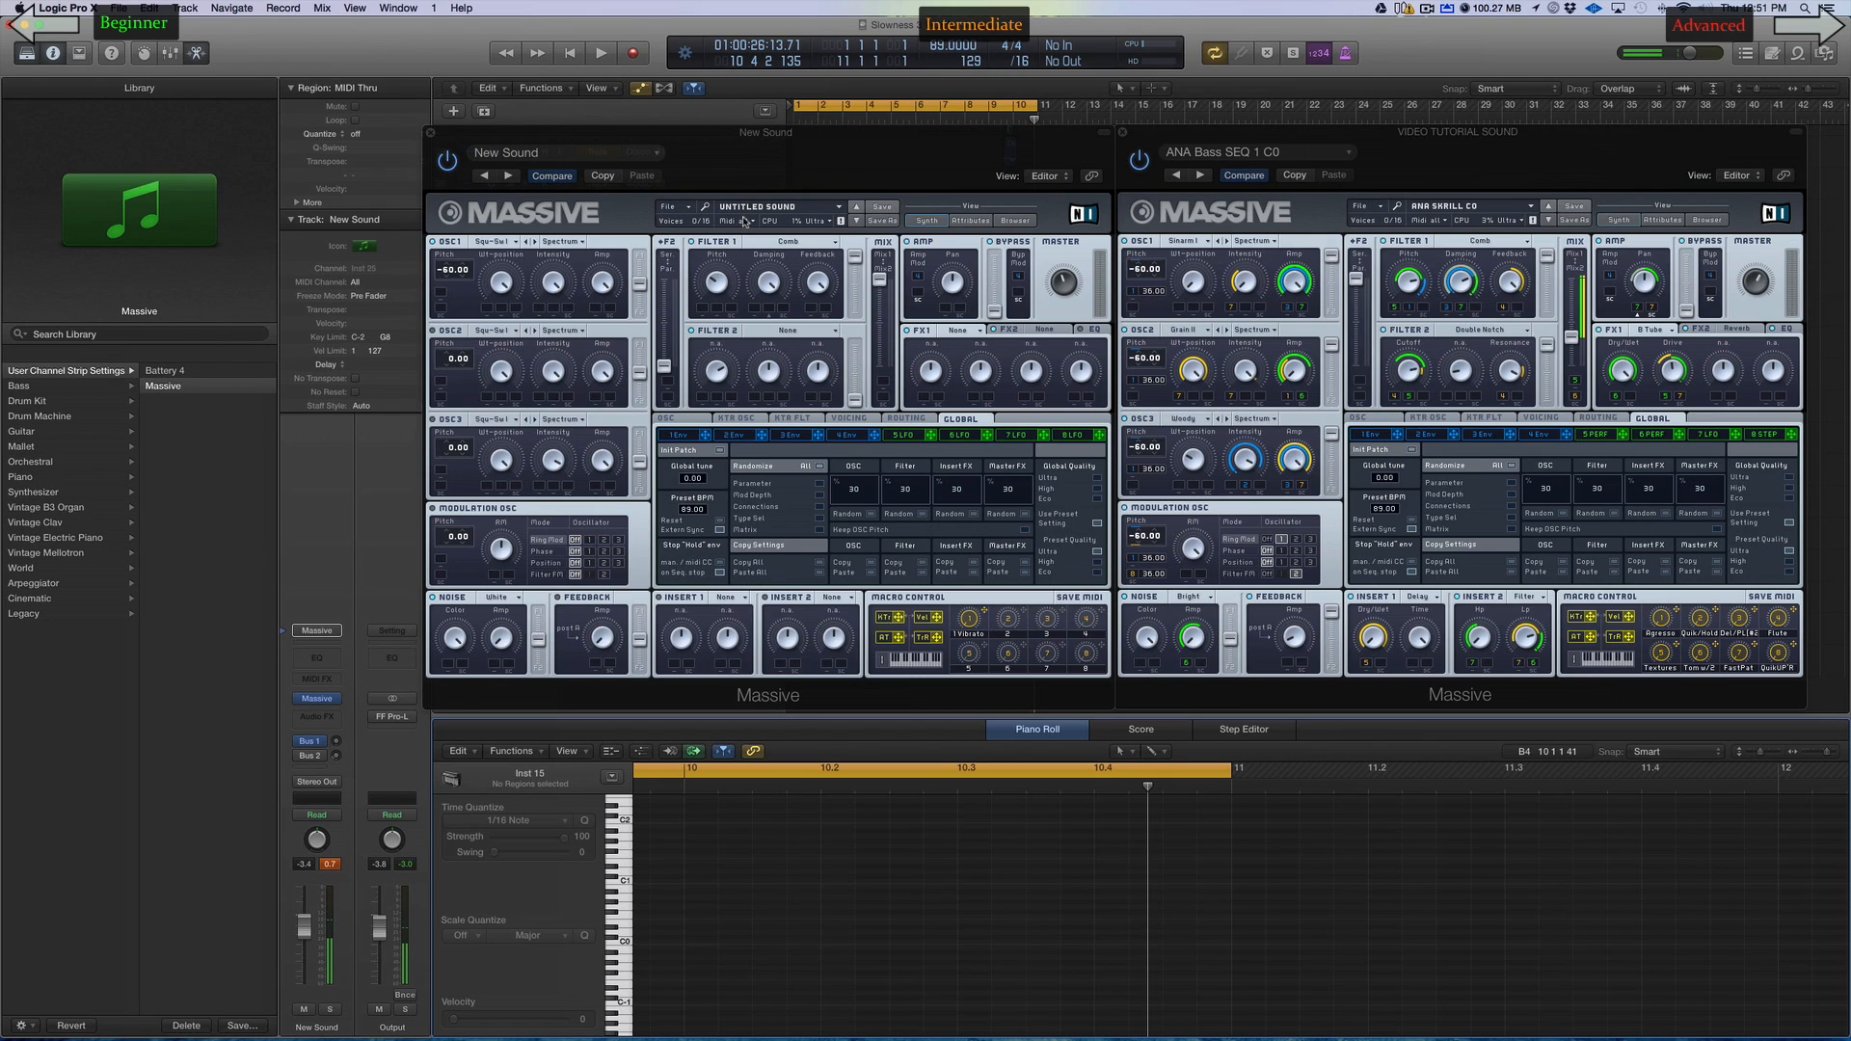
Open the Bass Pluck.nmsv preset from the Massive Macro These folder and audition it with a couple of notes
click(687, 206)
click(694, 228)
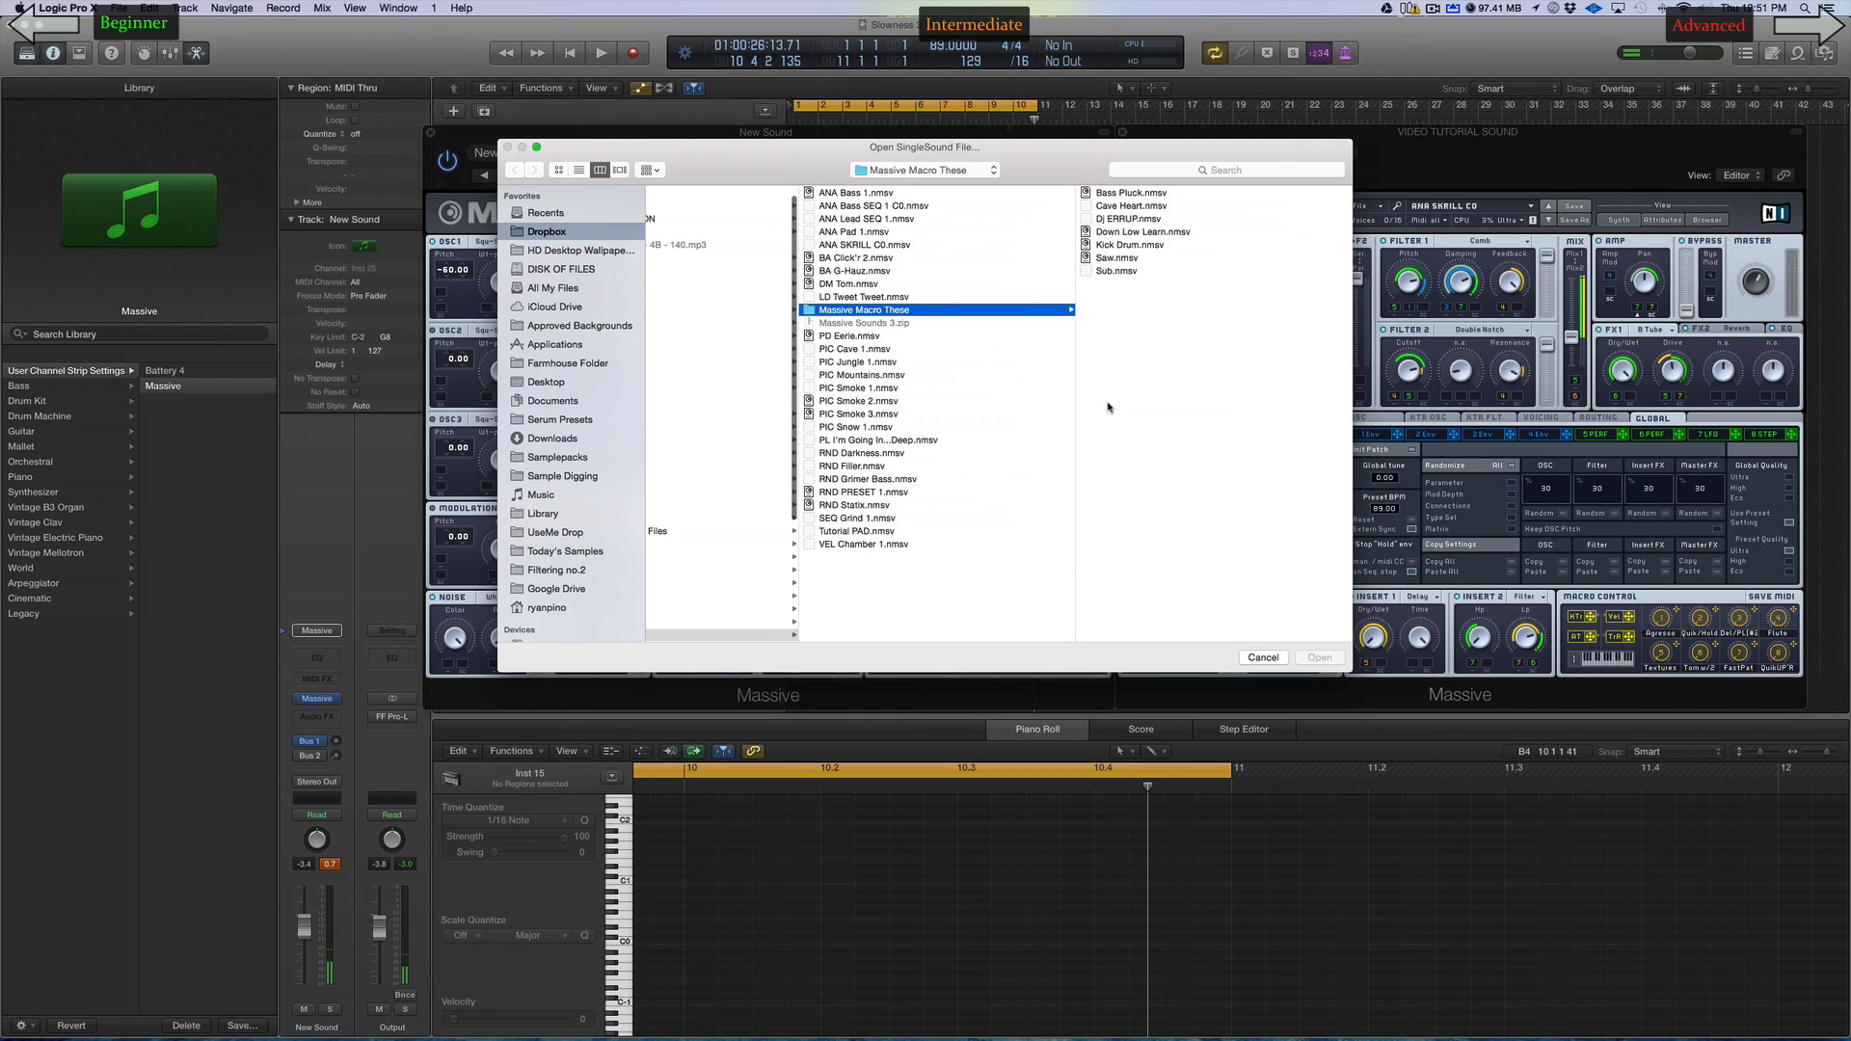
double_click(1131, 193)
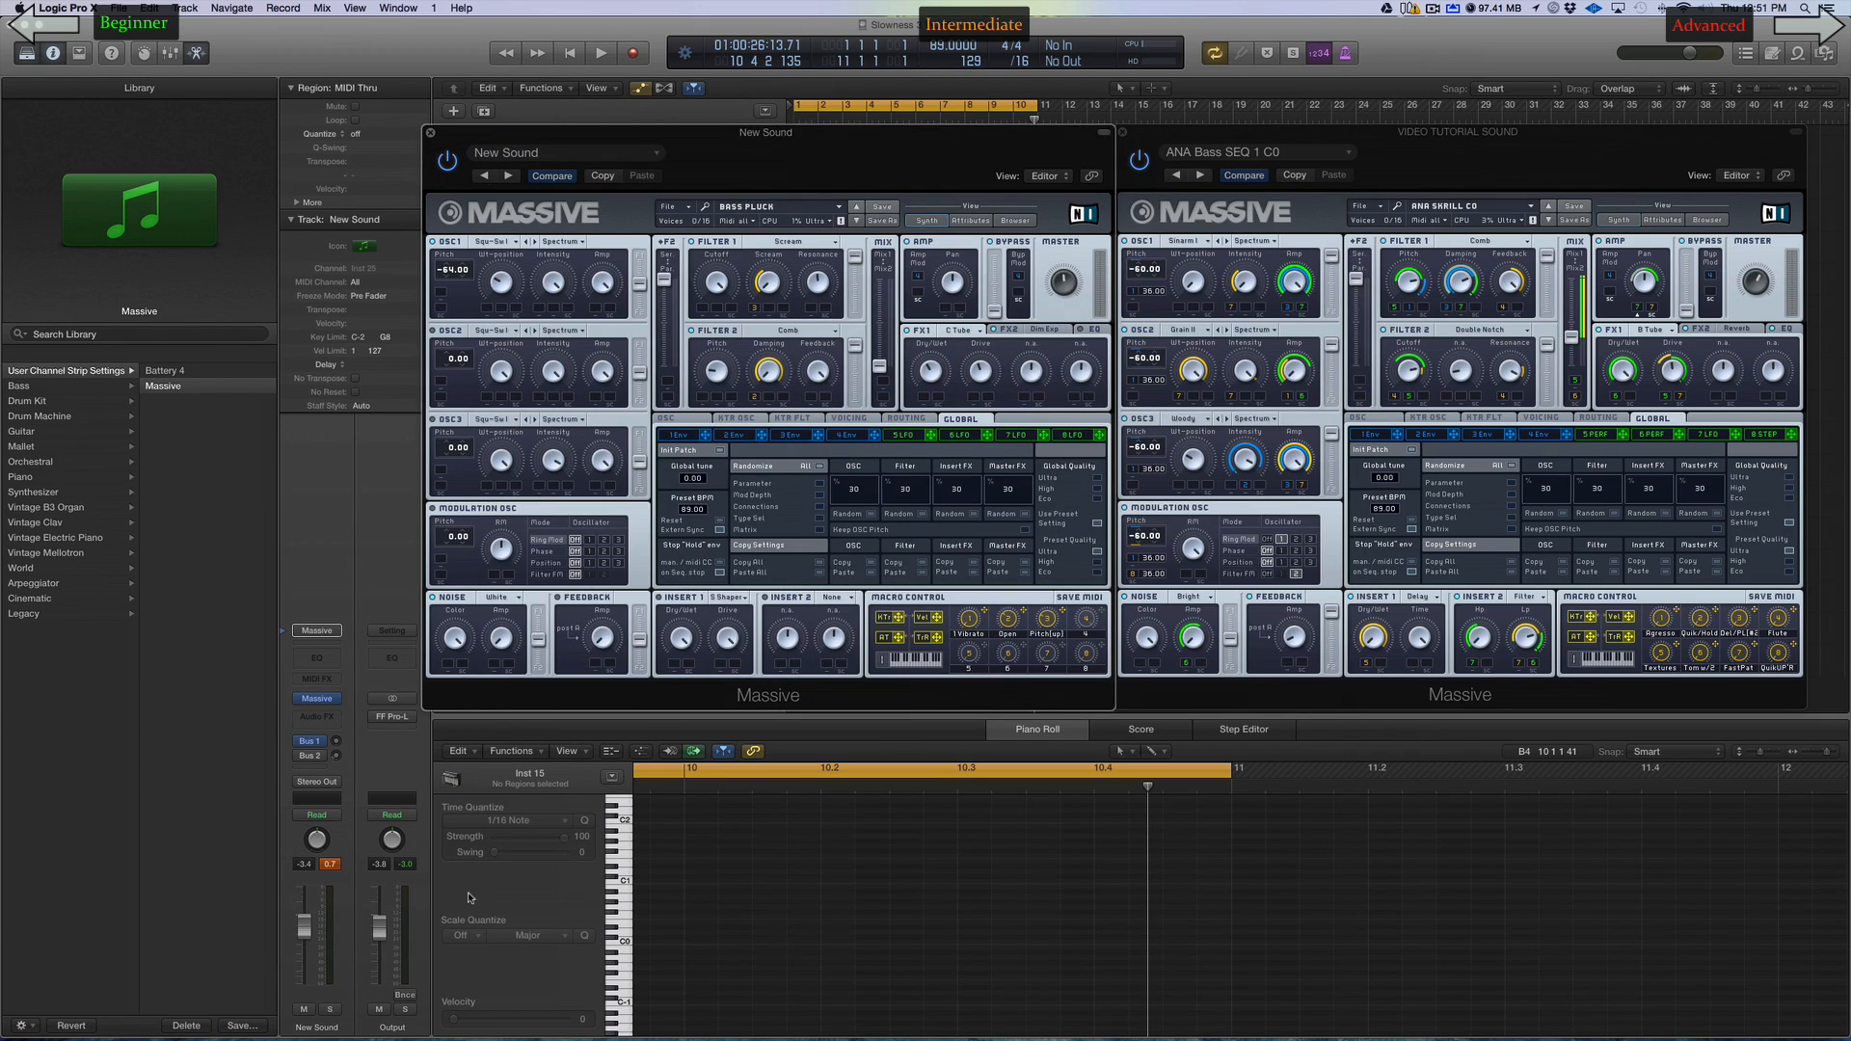
click(622, 892)
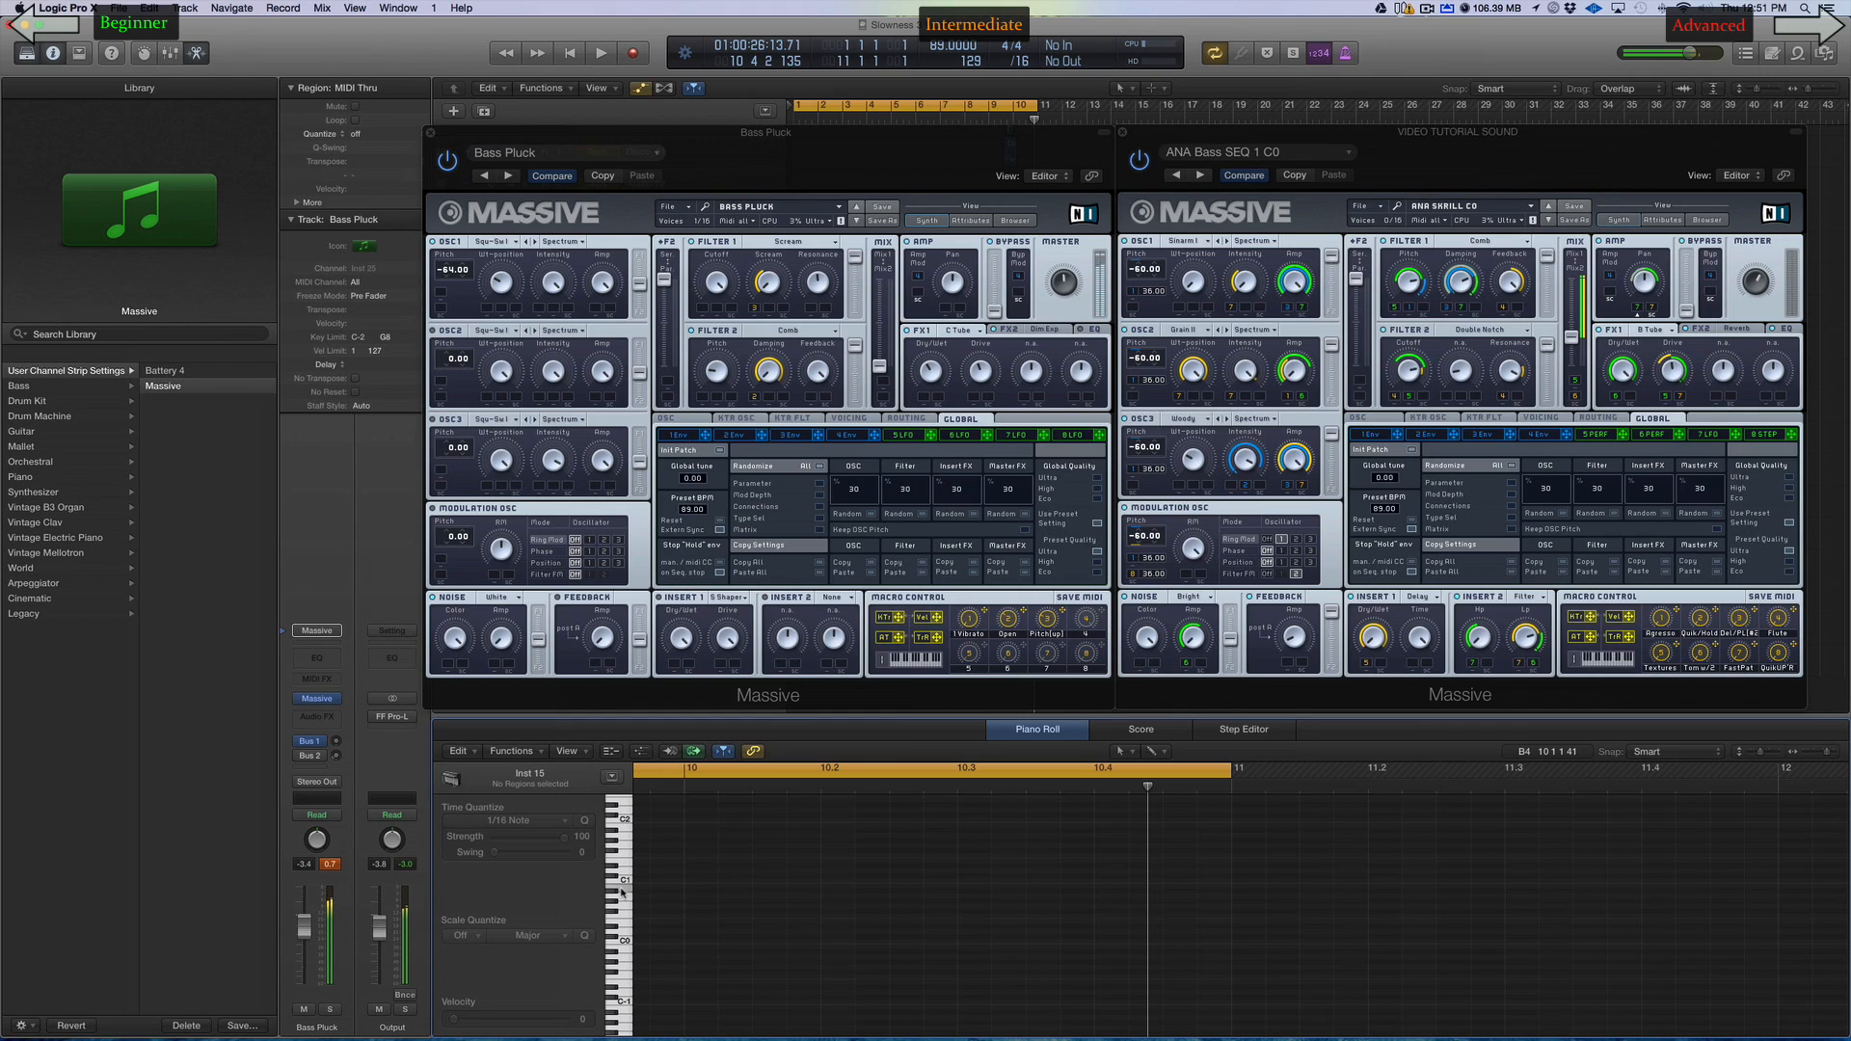
click(624, 843)
Start a new sound with the OSC1 pitch at -60.00 and Filter 1 set to Comb, and audition a note
click(671, 206)
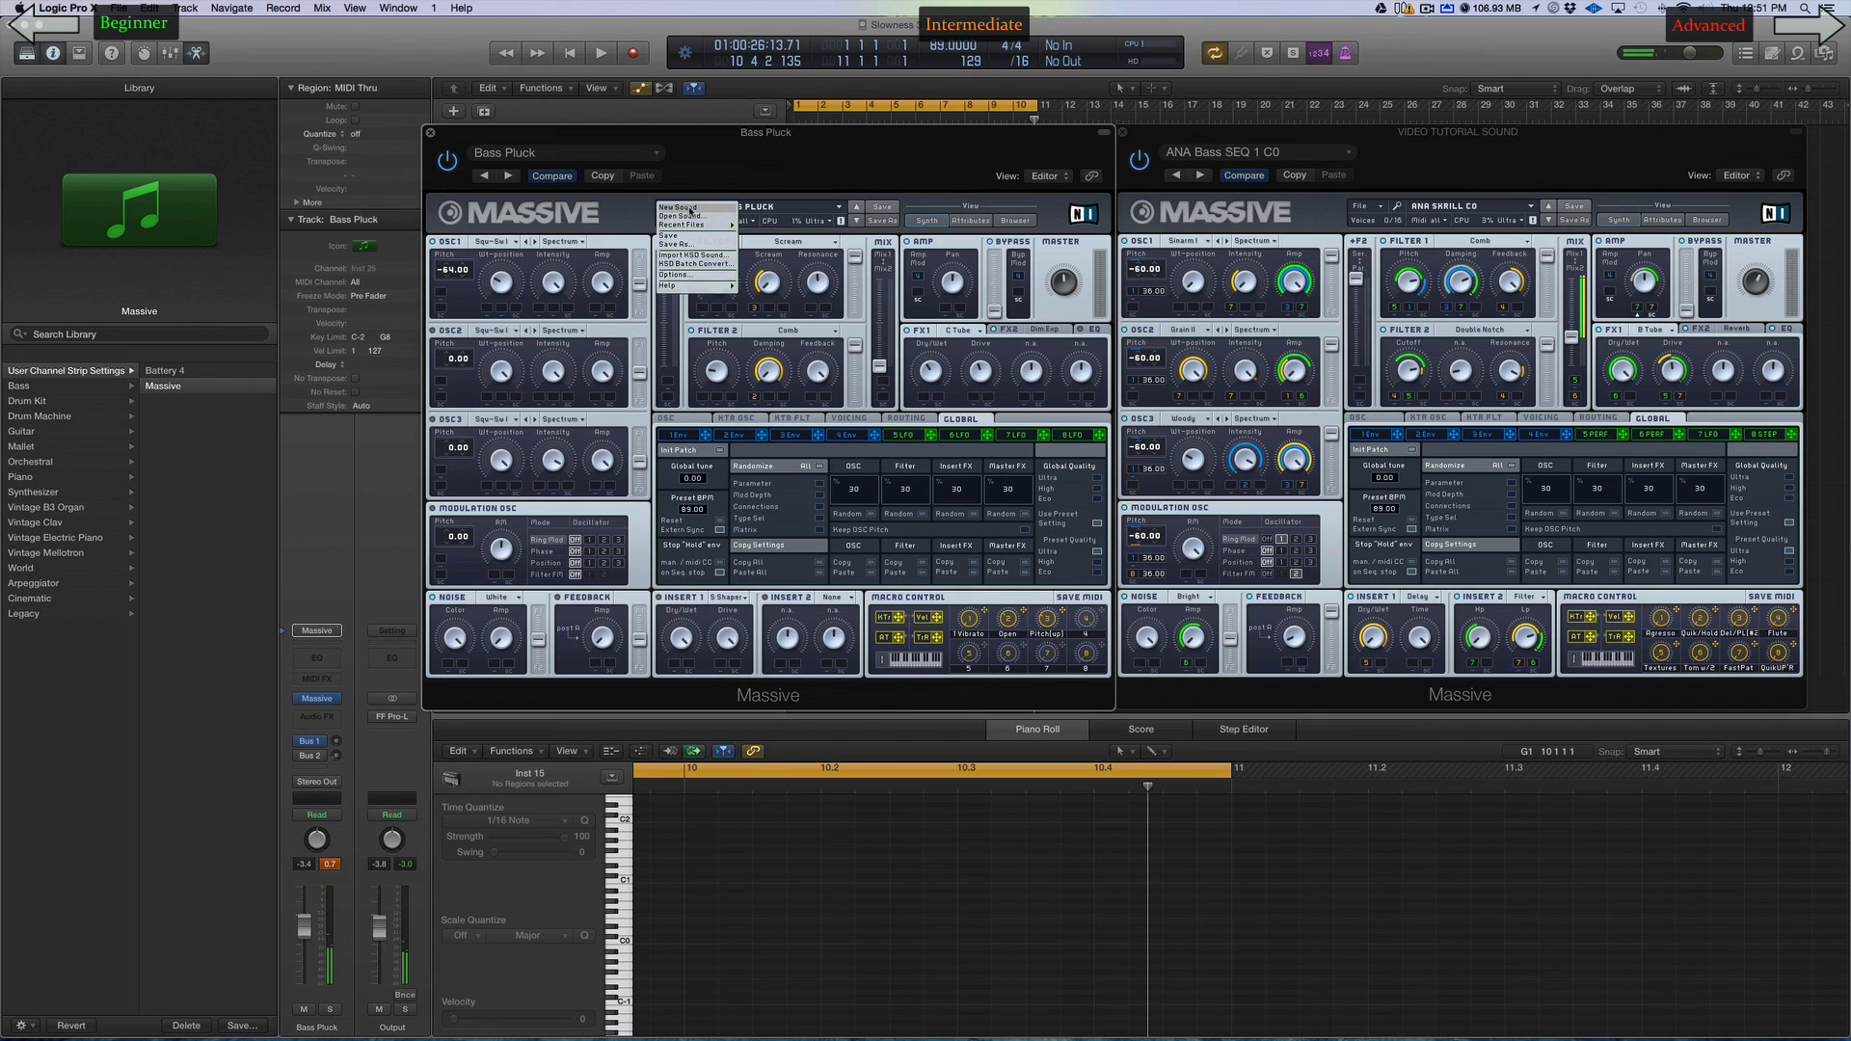
click(686, 218)
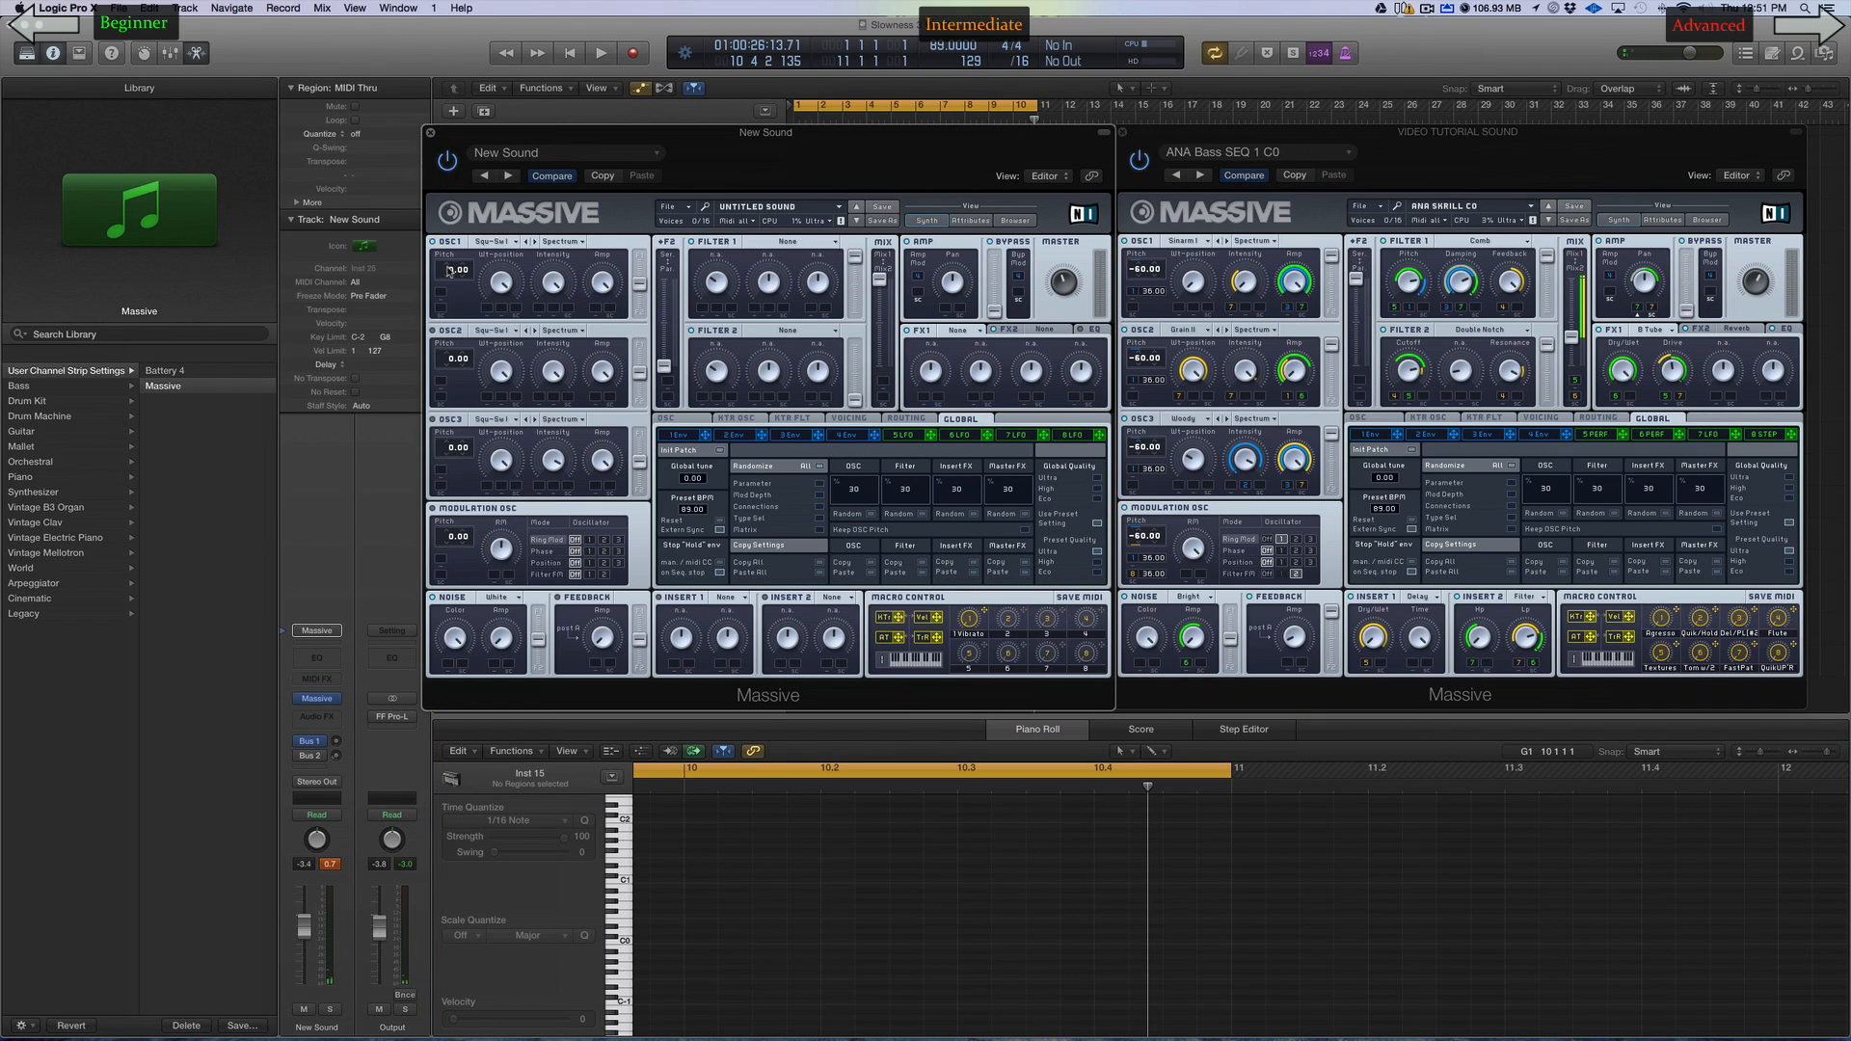
drag(449, 269, 455, 299)
click(734, 248)
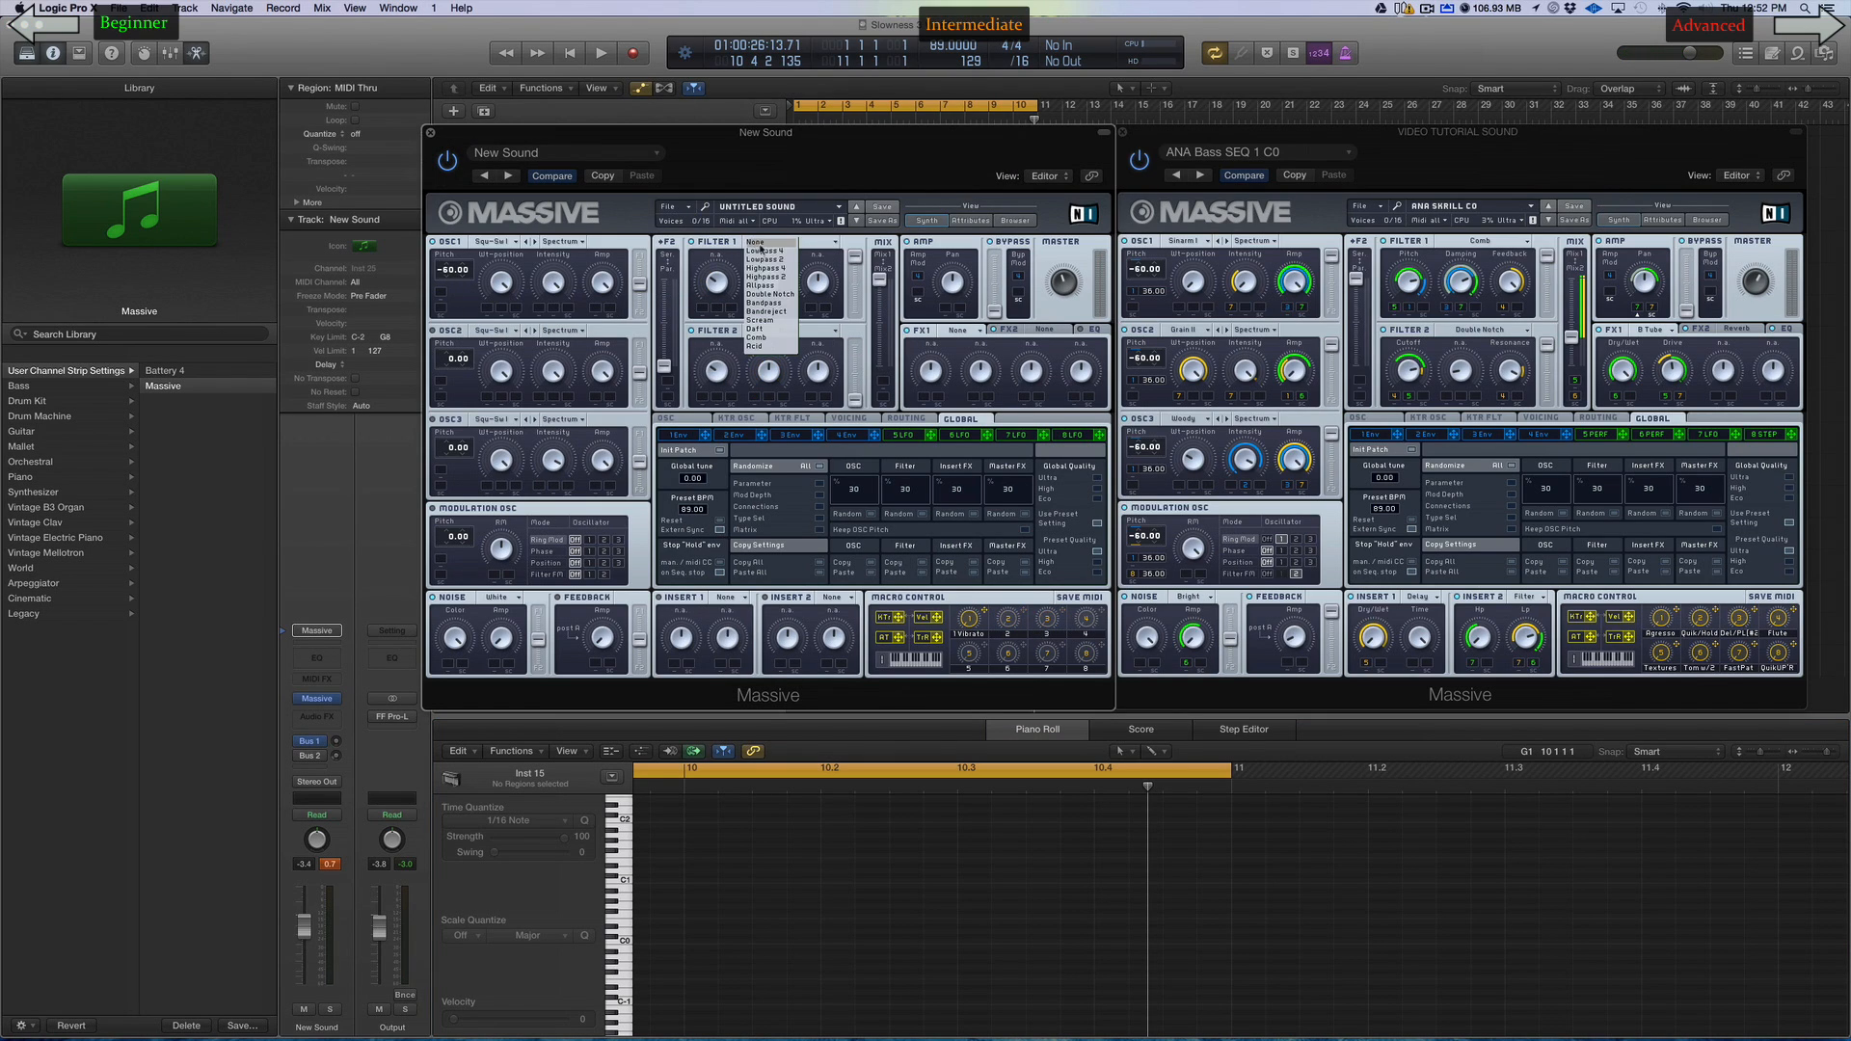
click(761, 333)
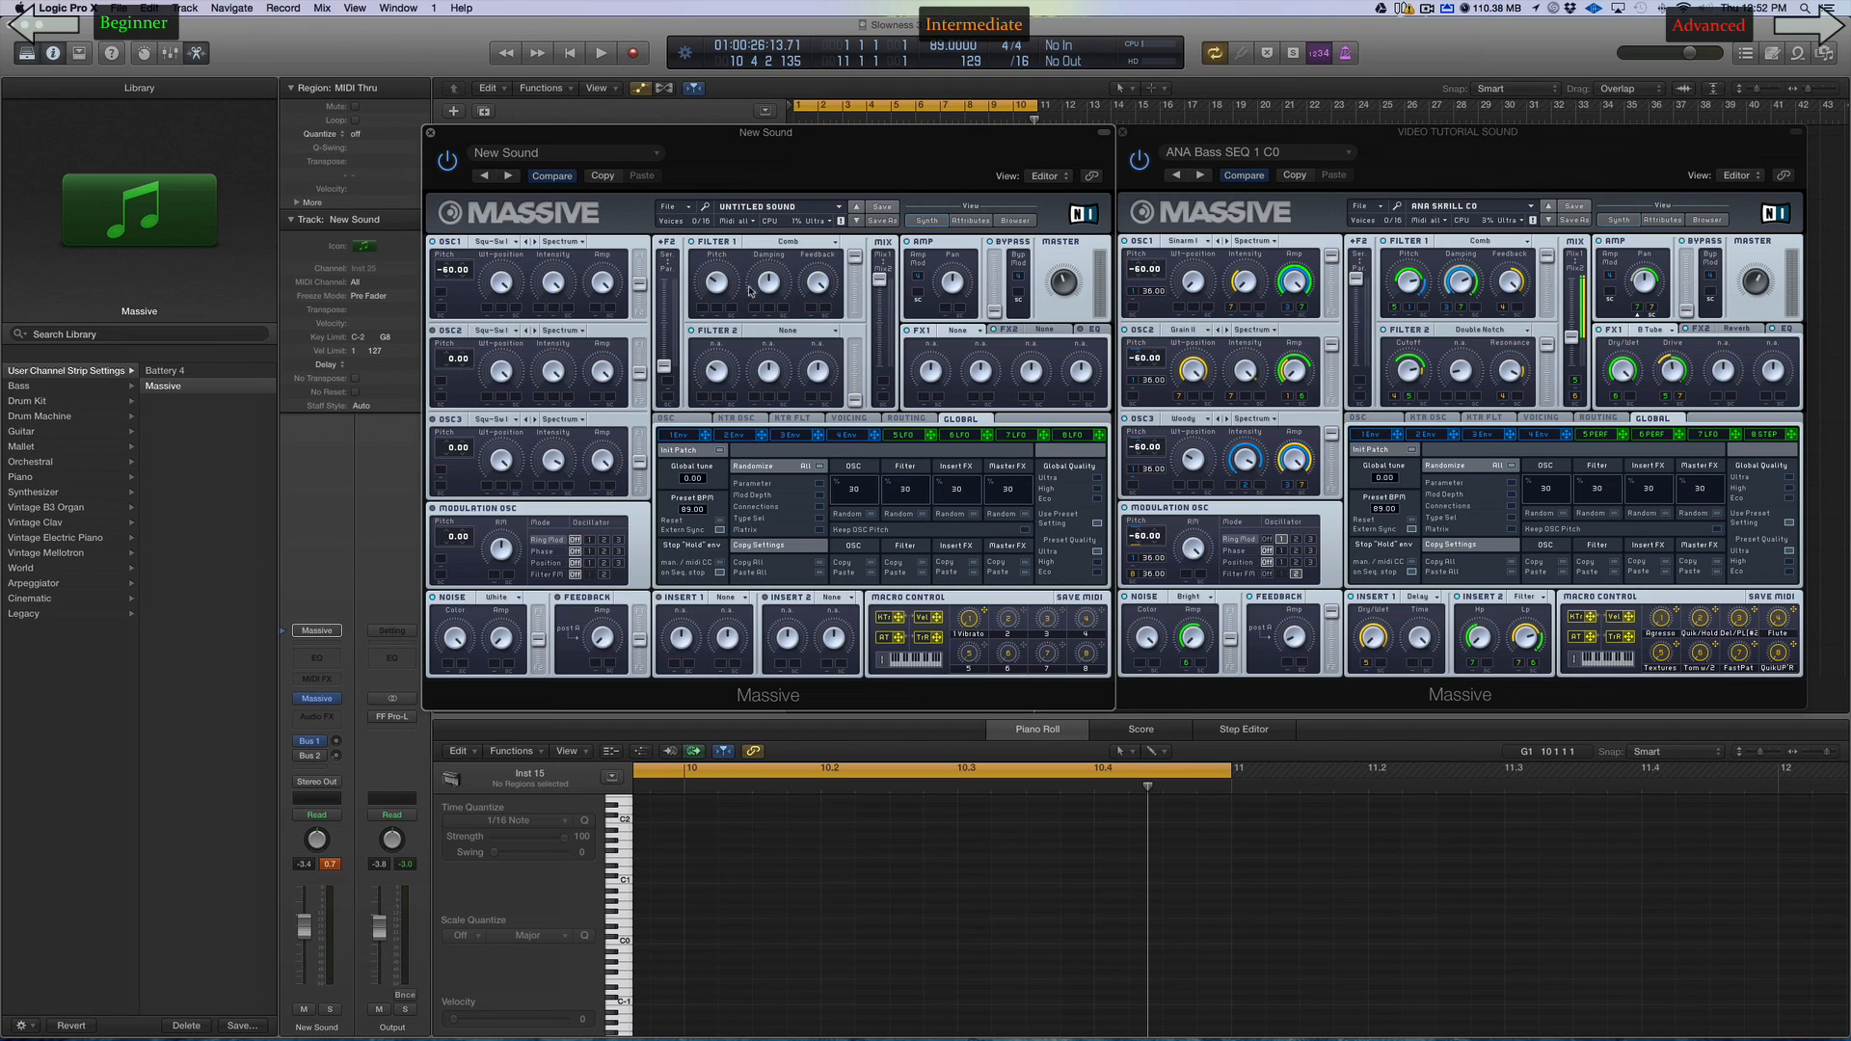
click(614, 908)
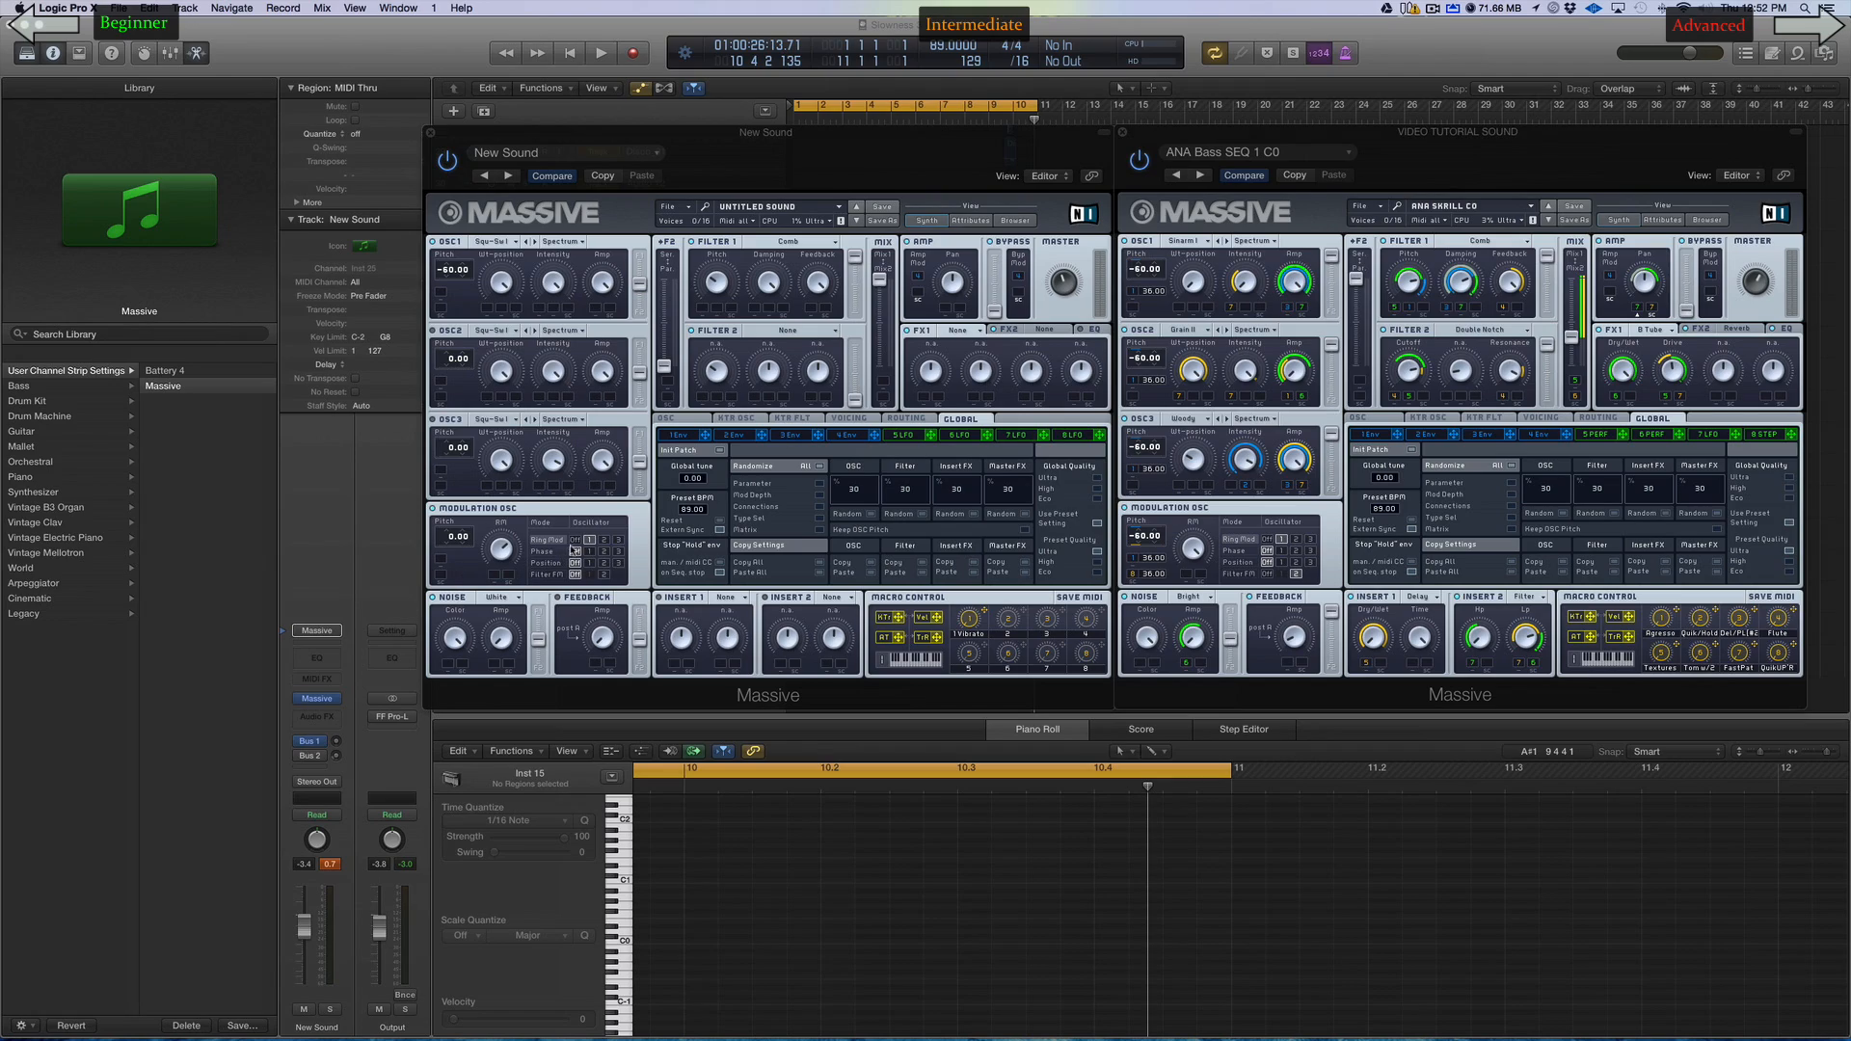
Toggle Ring Mod between oscillator 1 and Off in the Modulation OSC, and audition the sound with it off
click(574, 541)
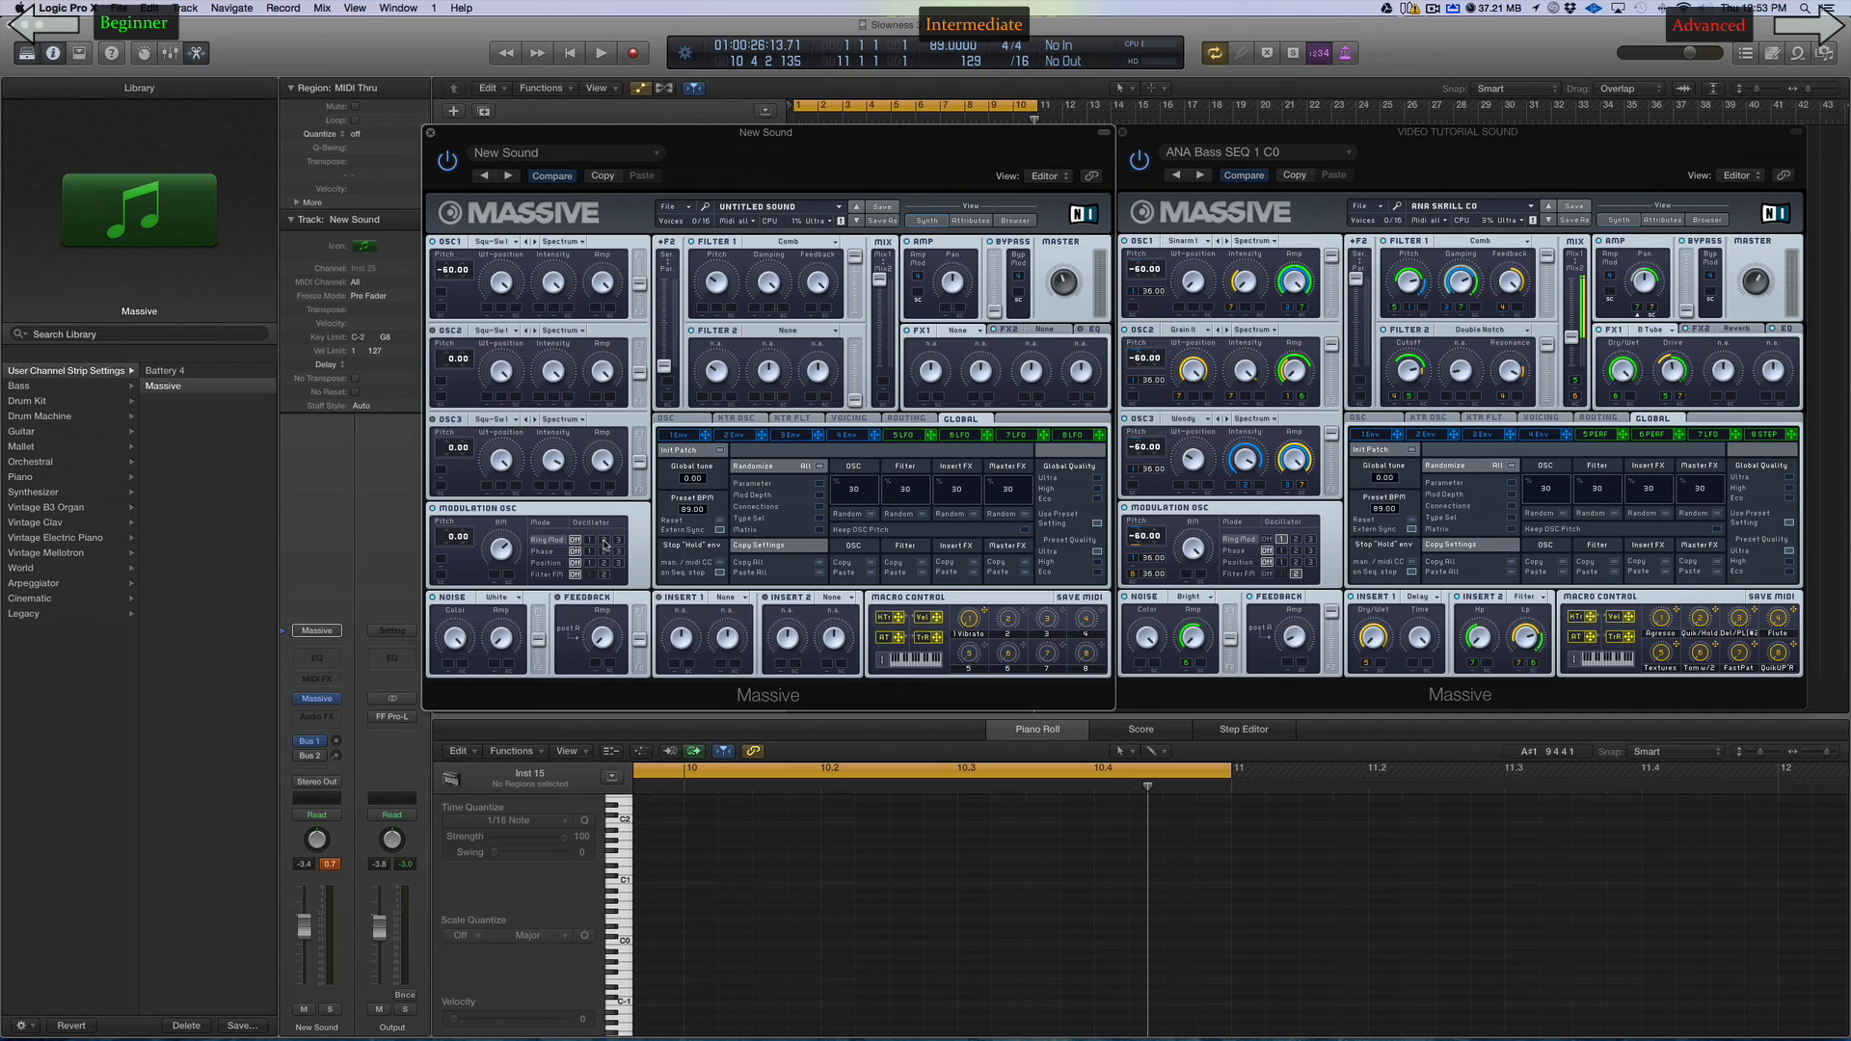
click(589, 540)
click(574, 540)
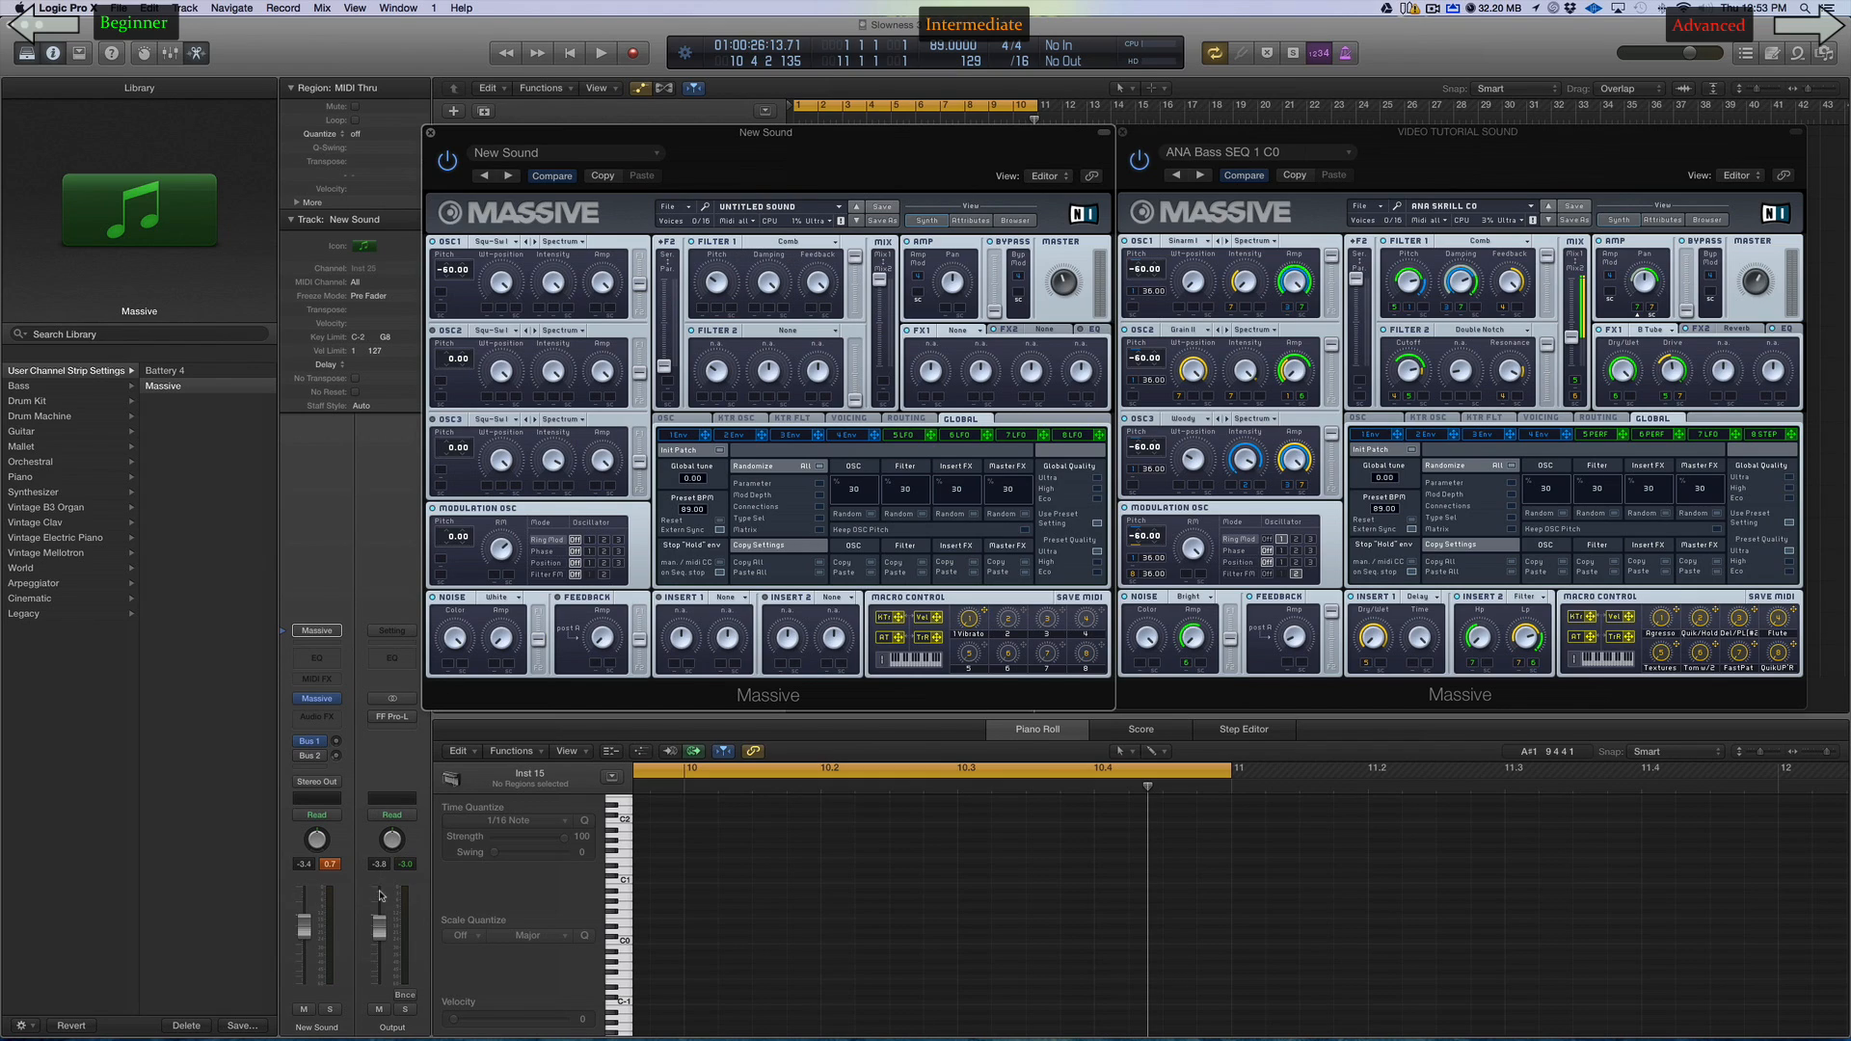
click(624, 885)
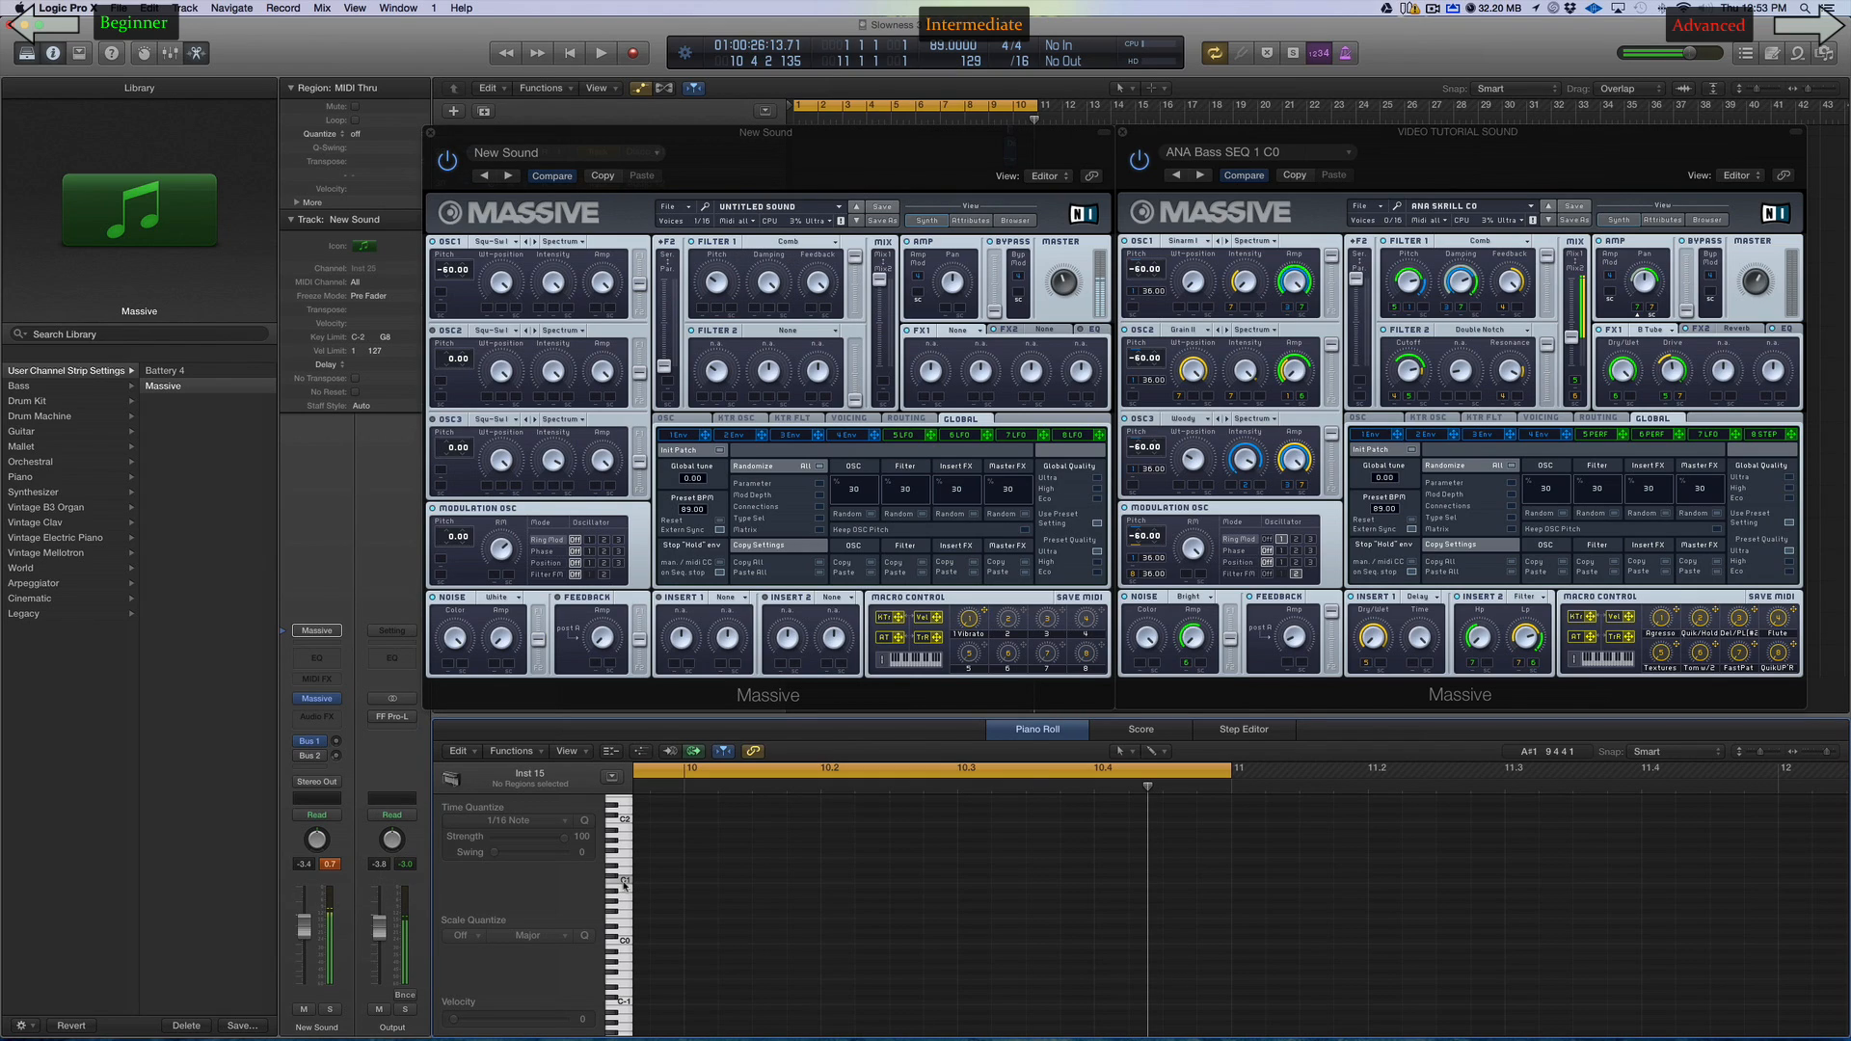
mouse_move(624, 884)
mouse_down()
mouse_move(626, 945)
mouse_move(625, 879)
mouse_up()
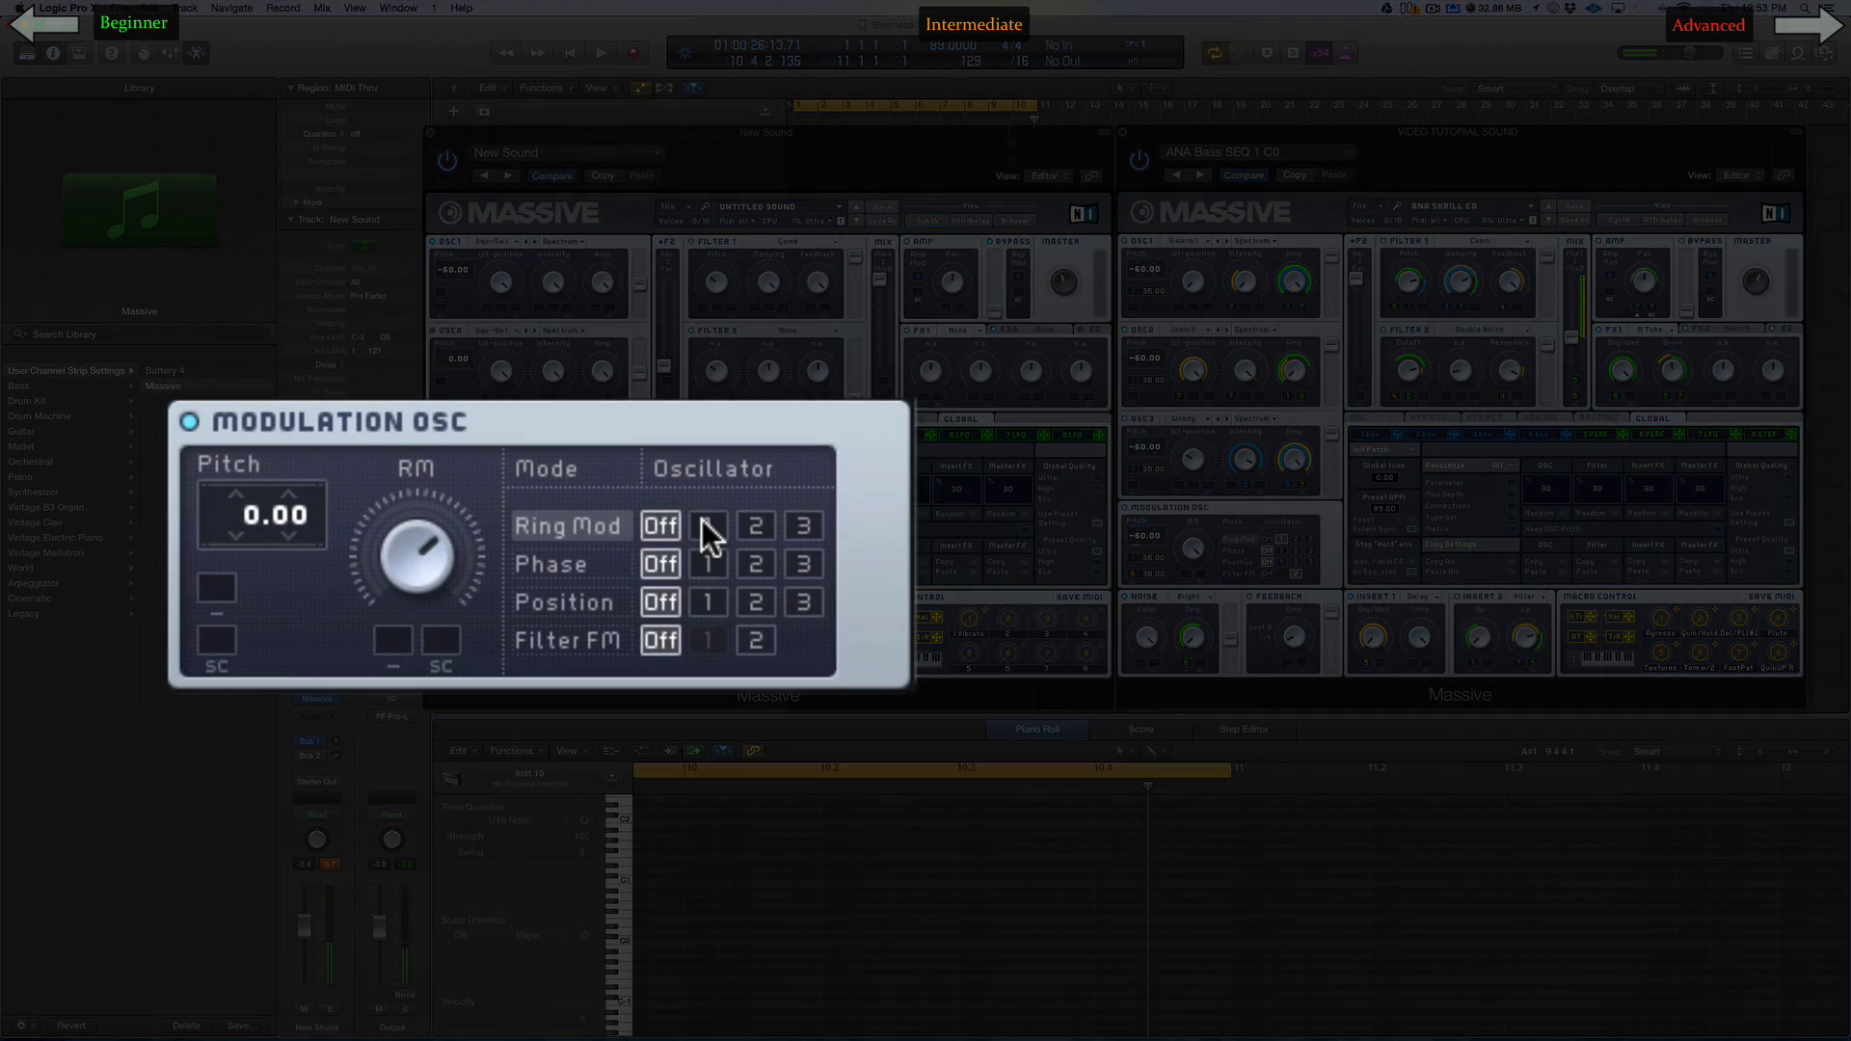
Apply Ring Mod to oscillator 1, raise the RM amount and audition notes with it
click(588, 540)
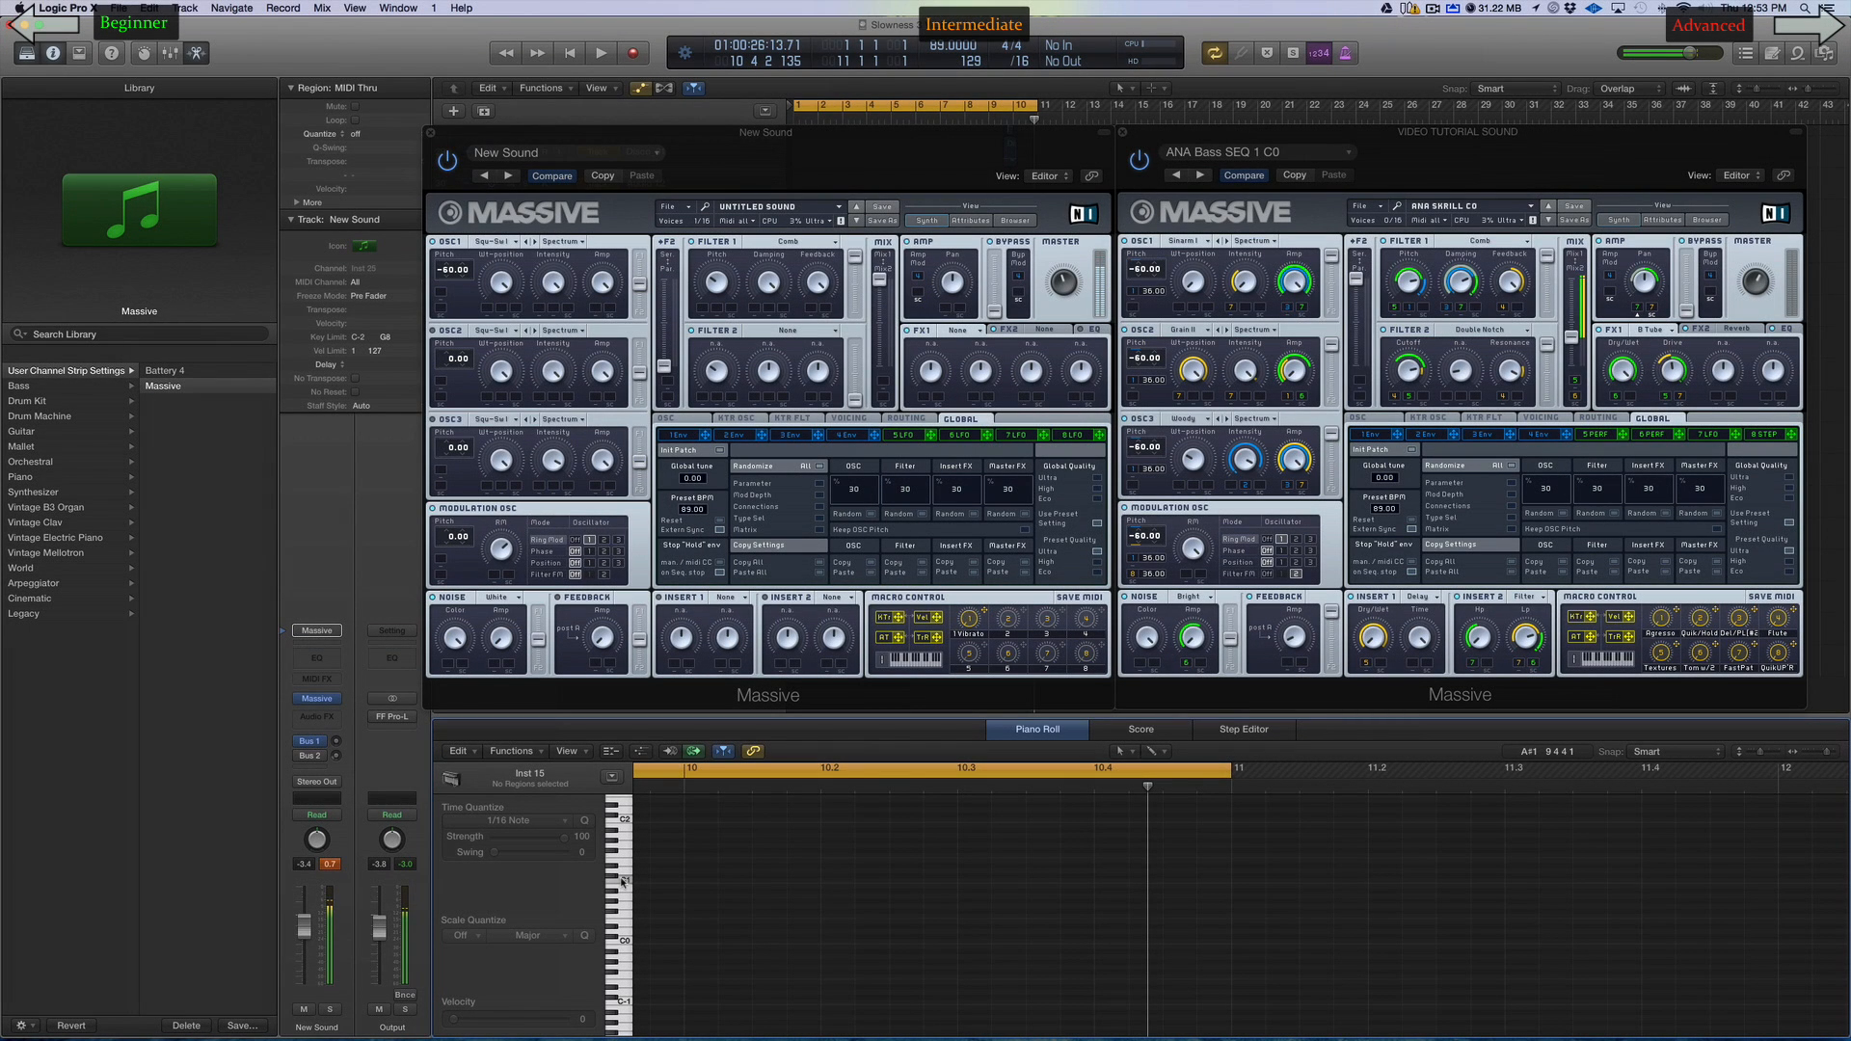
mouse_move(622, 881)
mouse_down()
mouse_move(624, 838)
mouse_move(625, 930)
mouse_move(624, 877)
mouse_move(613, 912)
mouse_up()
drag(505, 556, 500, 485)
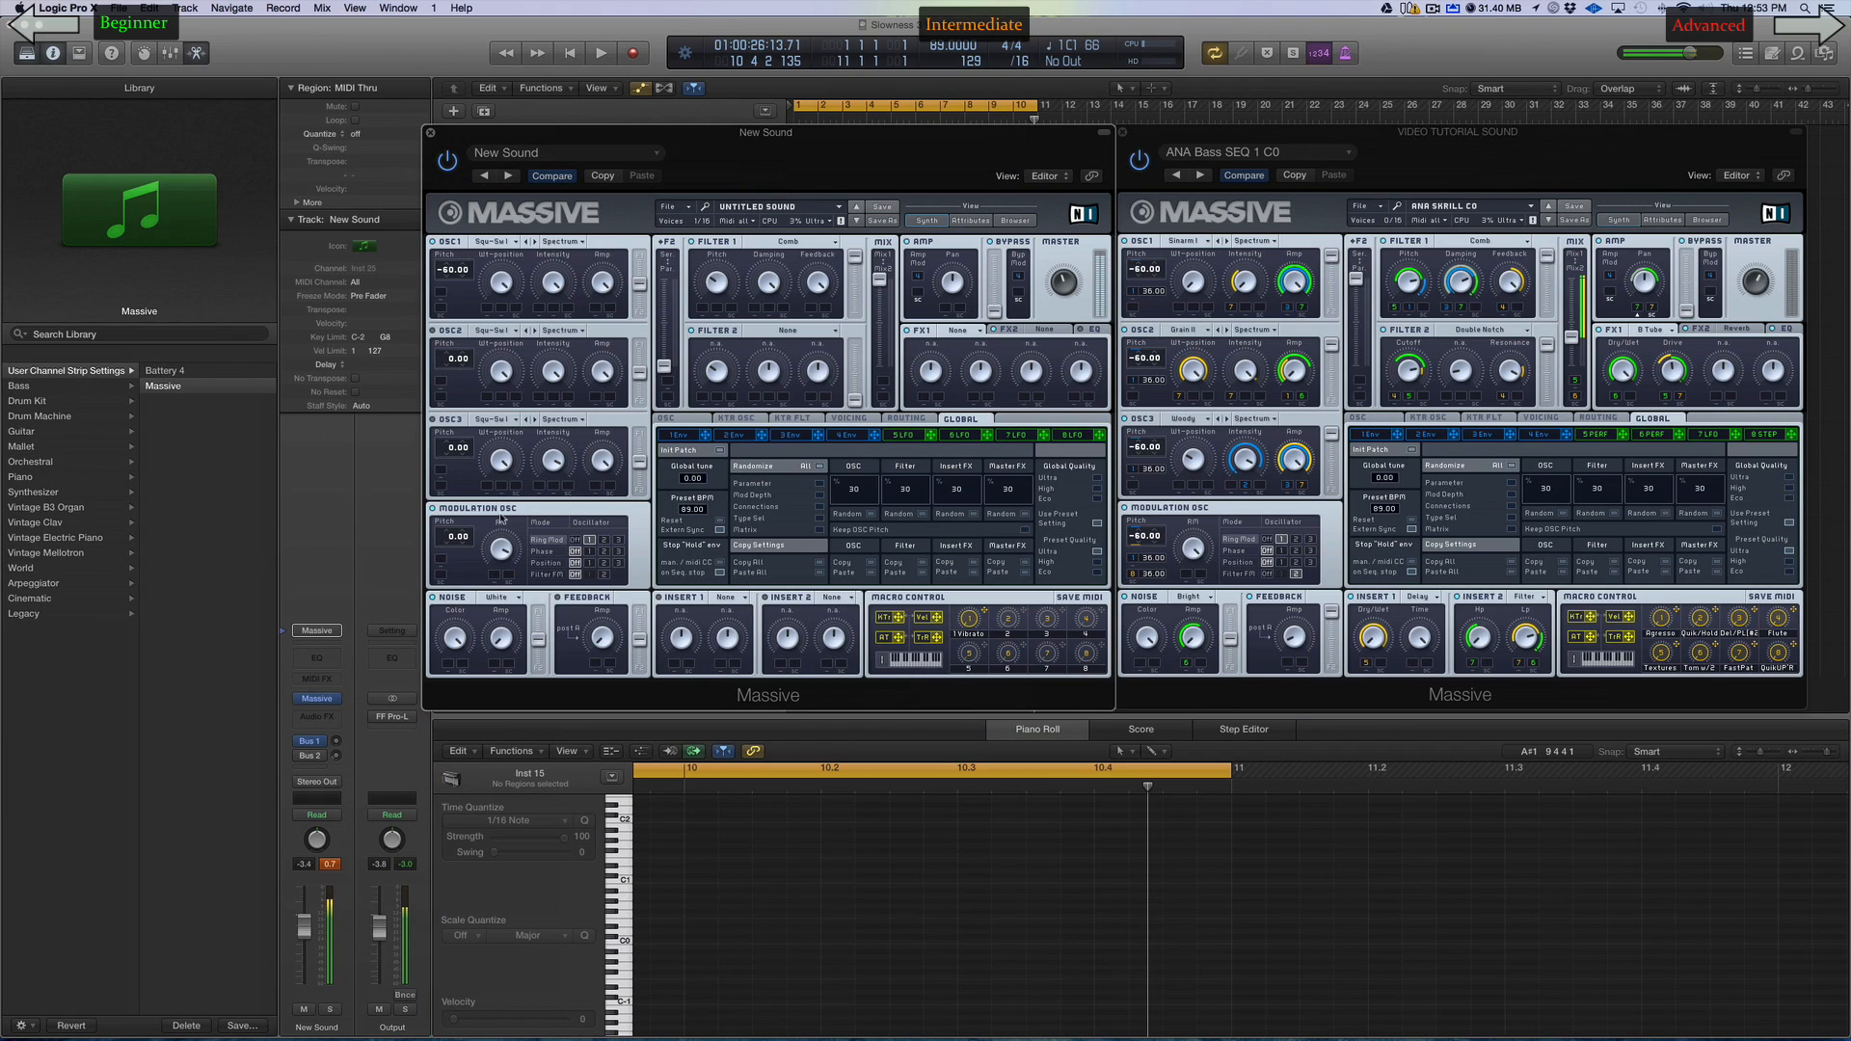
scroll(625, 895, up, 5)
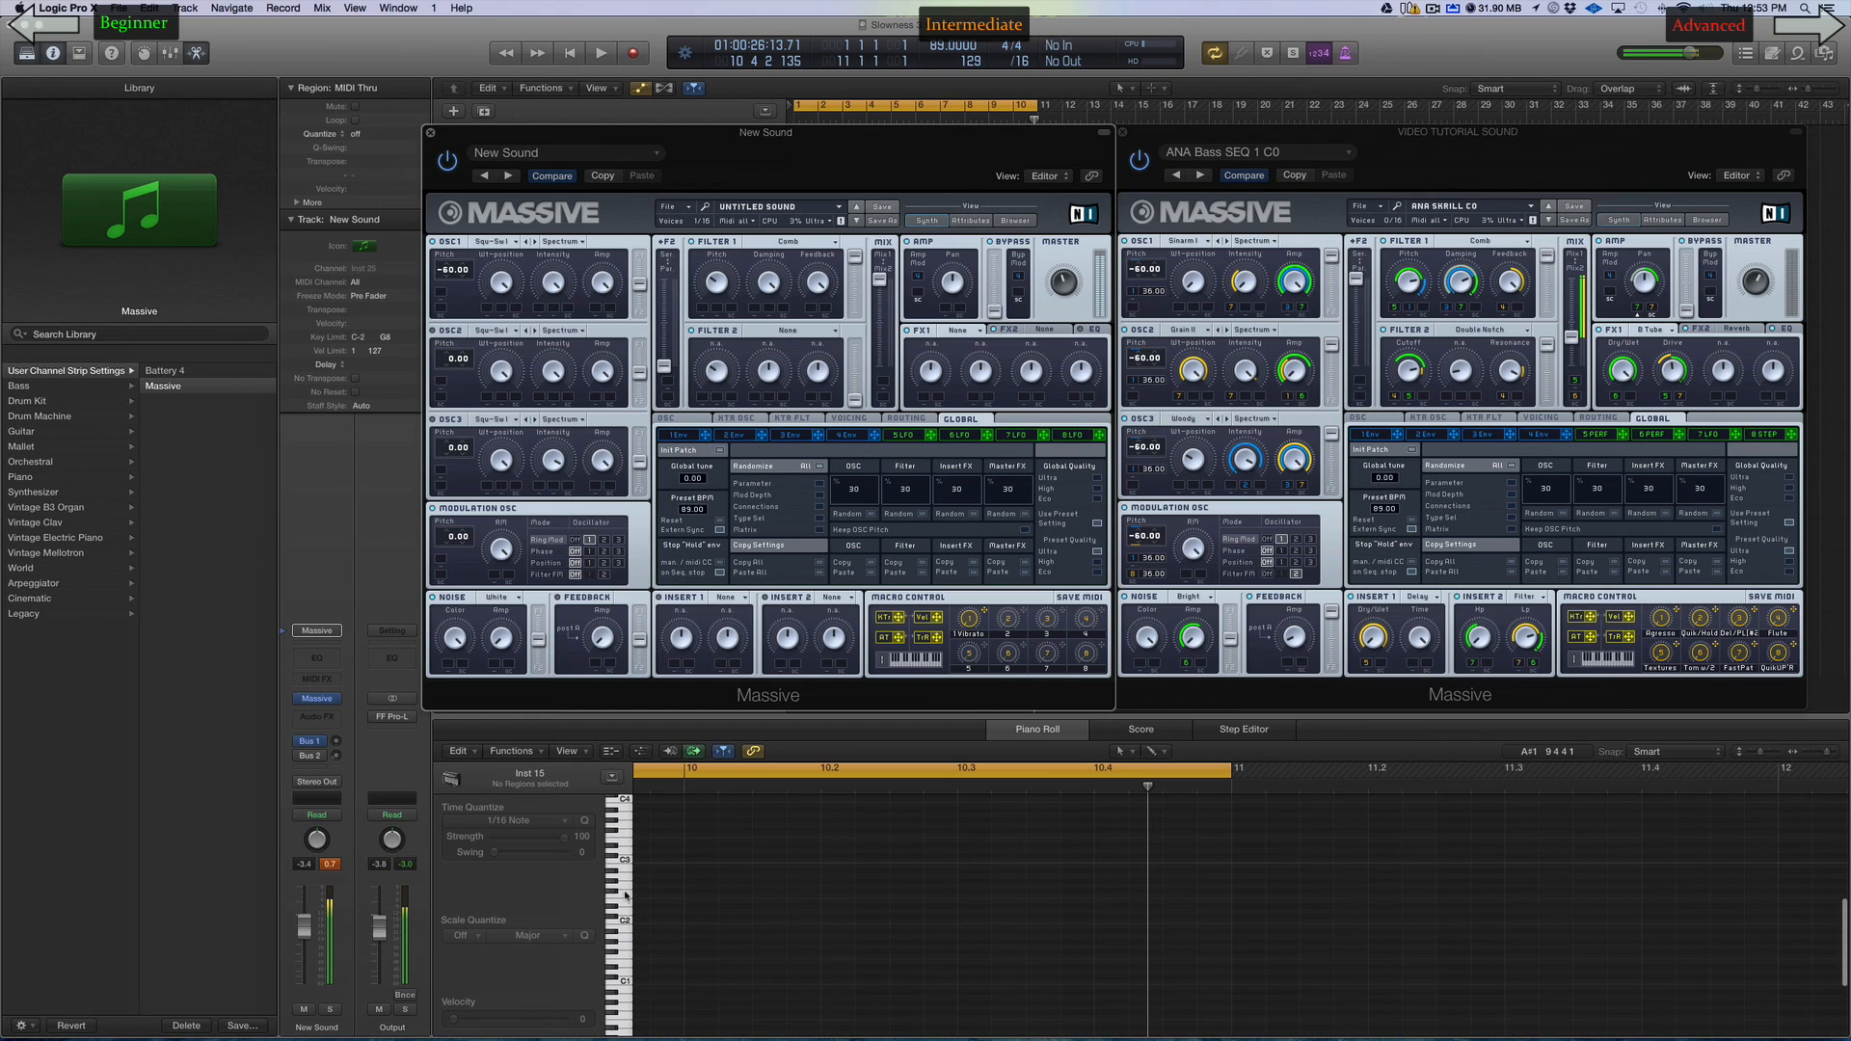
scroll(625, 895, down, 3)
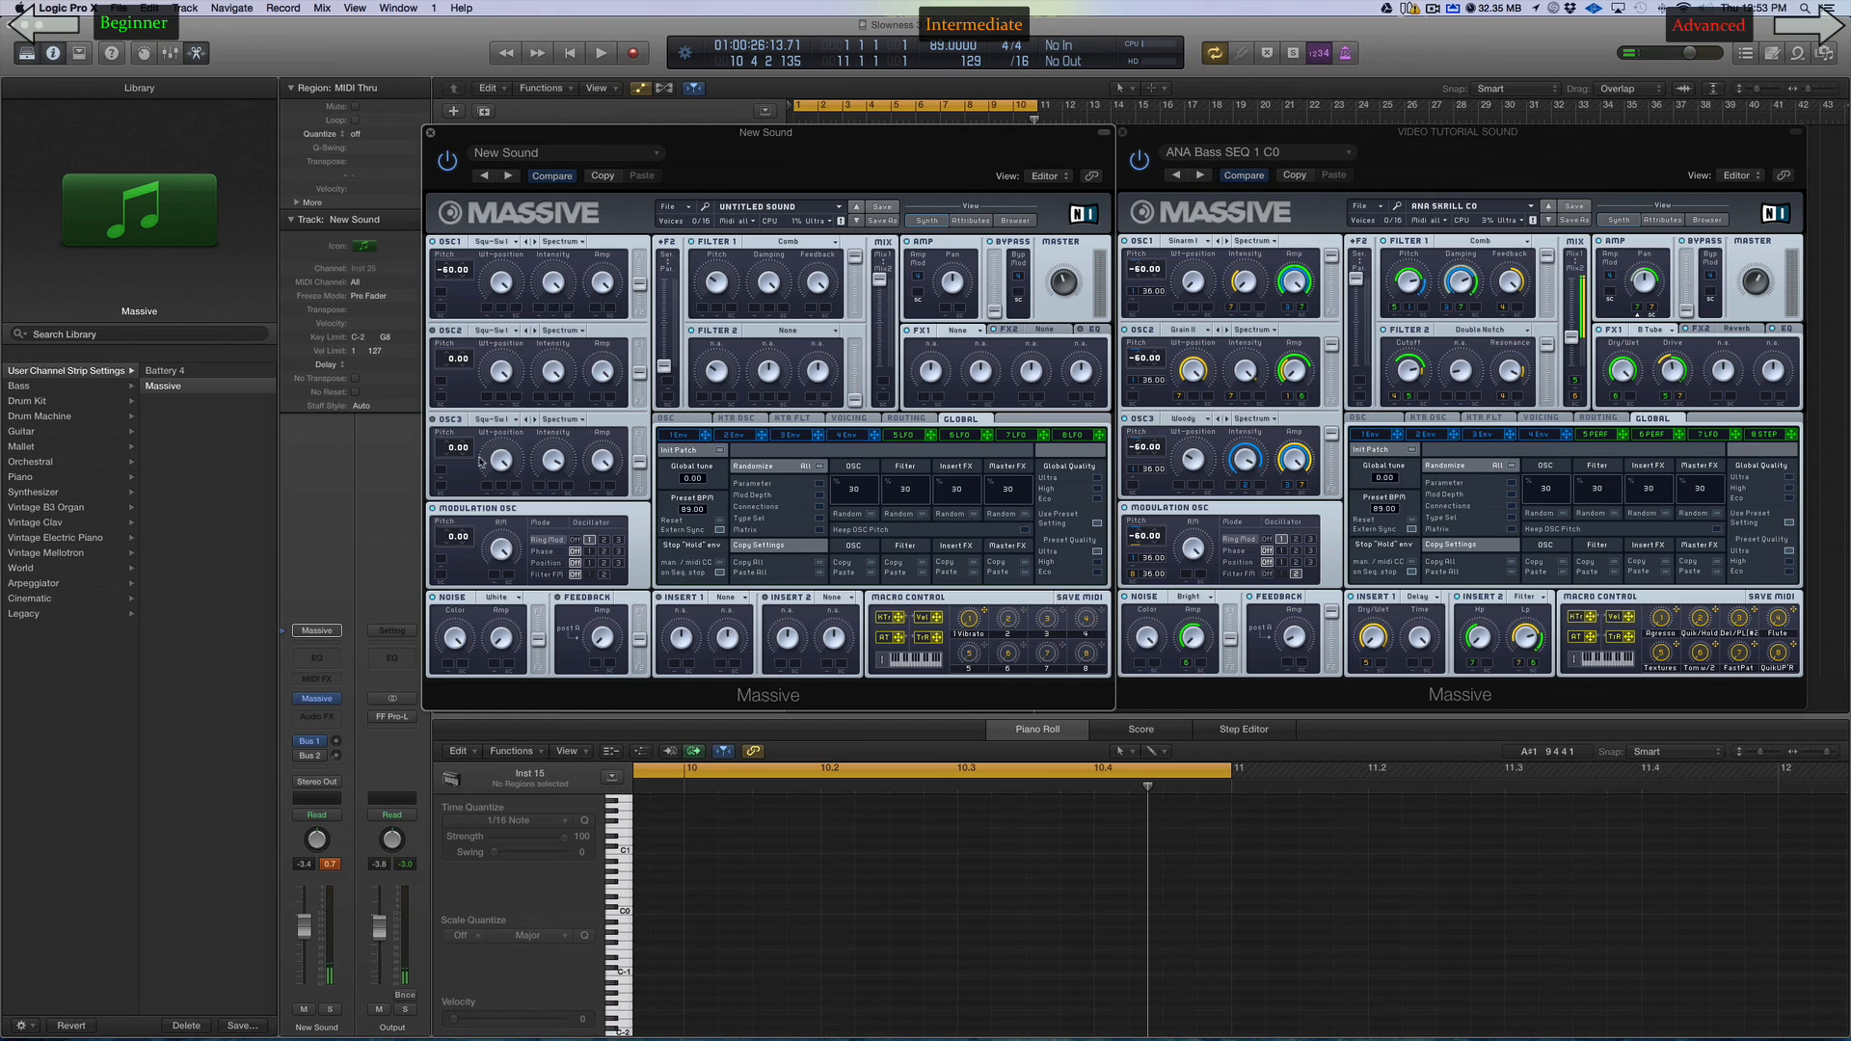
Try Modulation OSC pitch values of 36.00 and 64.00
mouse_move(447, 537)
mouse_down()
mouse_move(441, 438)
mouse_move(460, 542)
mouse_up()
mouse_move(459, 542)
mouse_down()
mouse_move(465, 461)
mouse_move(471, 531)
mouse_up()
drag(448, 541, 458, 543)
mouse_move(449, 540)
mouse_down()
mouse_move(451, 563)
mouse_move(455, 544)
mouse_up()
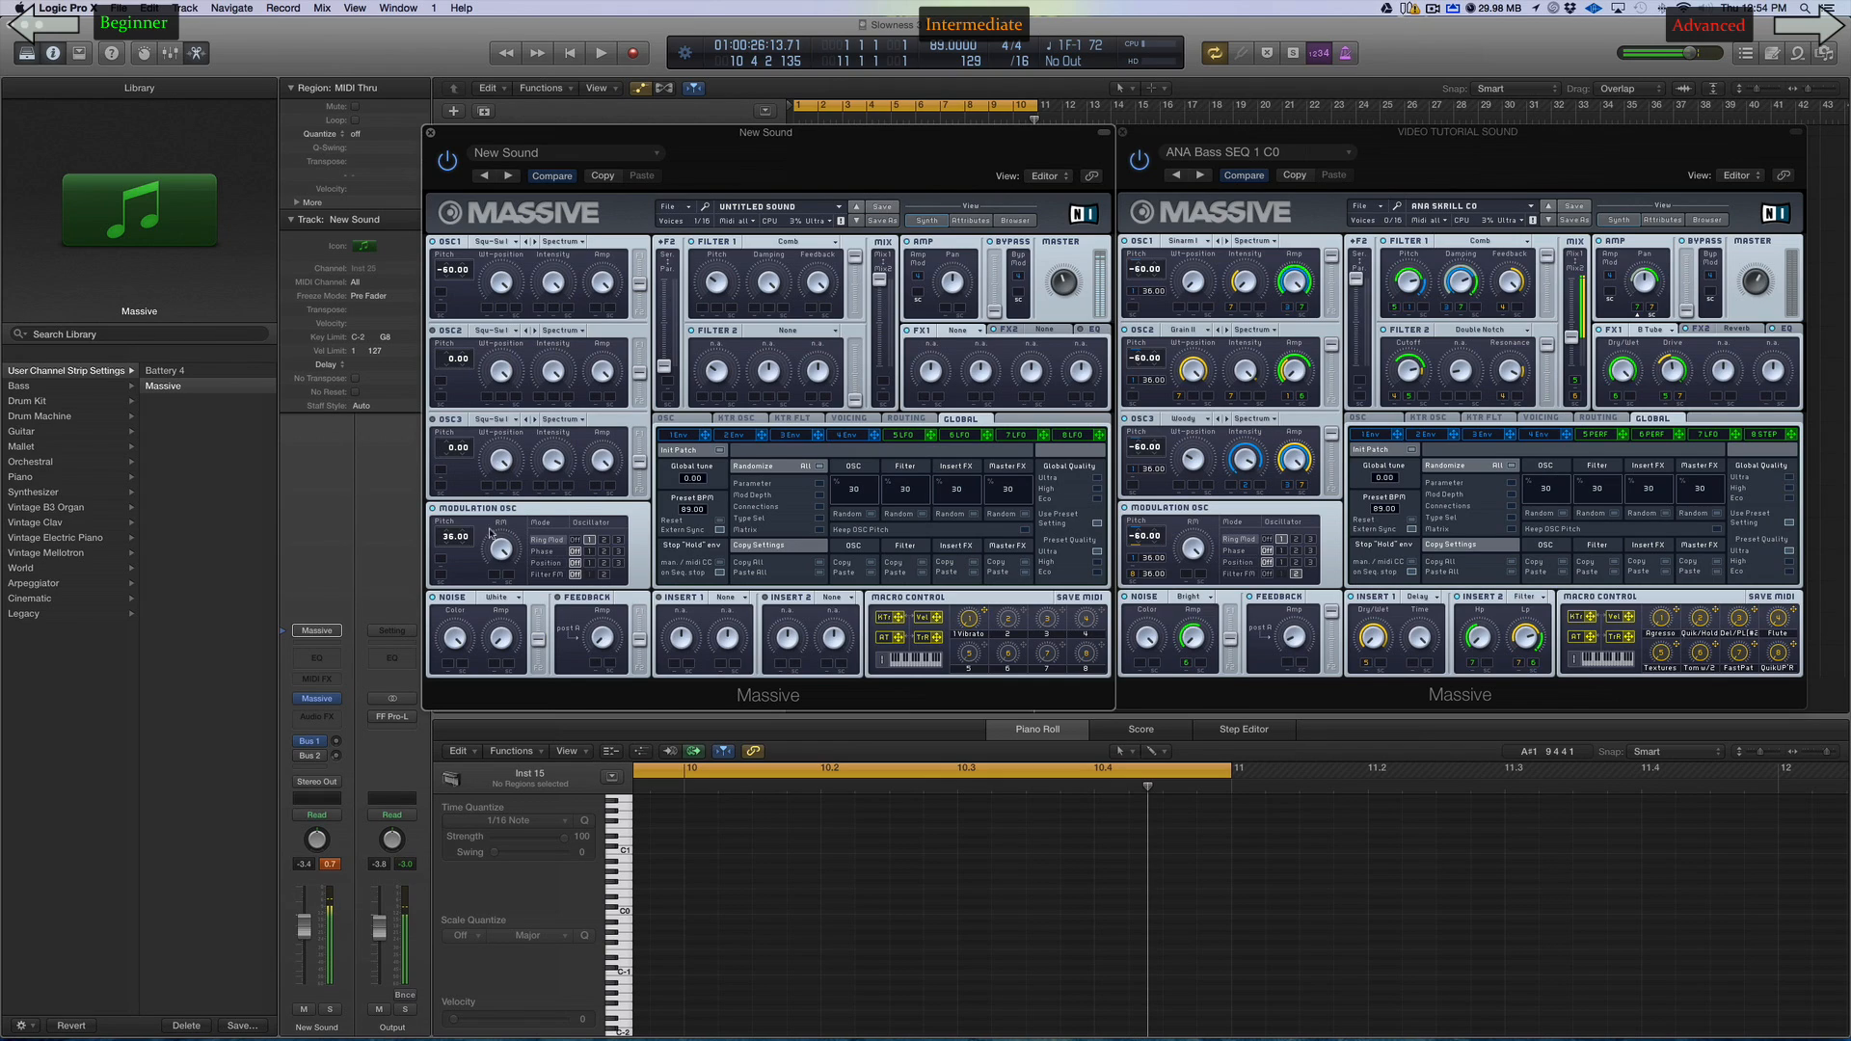
drag(450, 544, 456, 526)
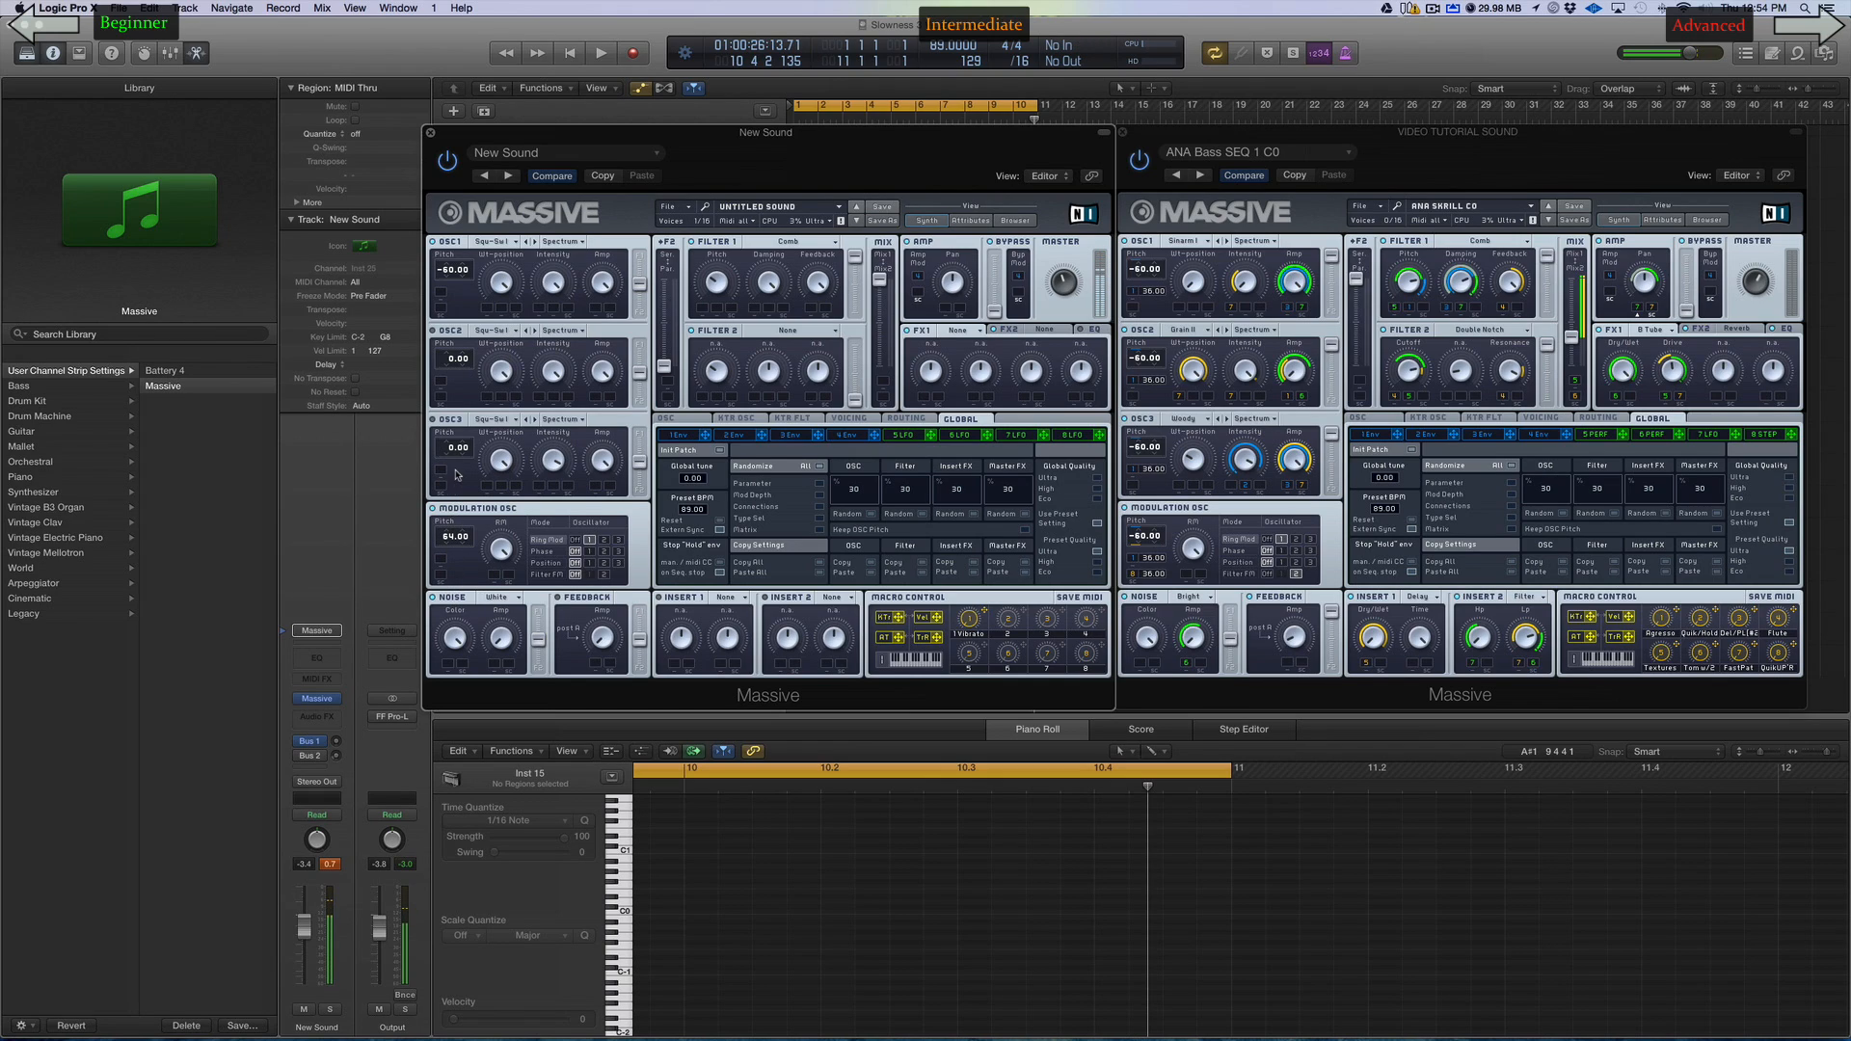
Change modulator 5 to a Performer and assign it to the Modulation OSC pitch with an amount of 48.00
click(910, 436)
click(1012, 450)
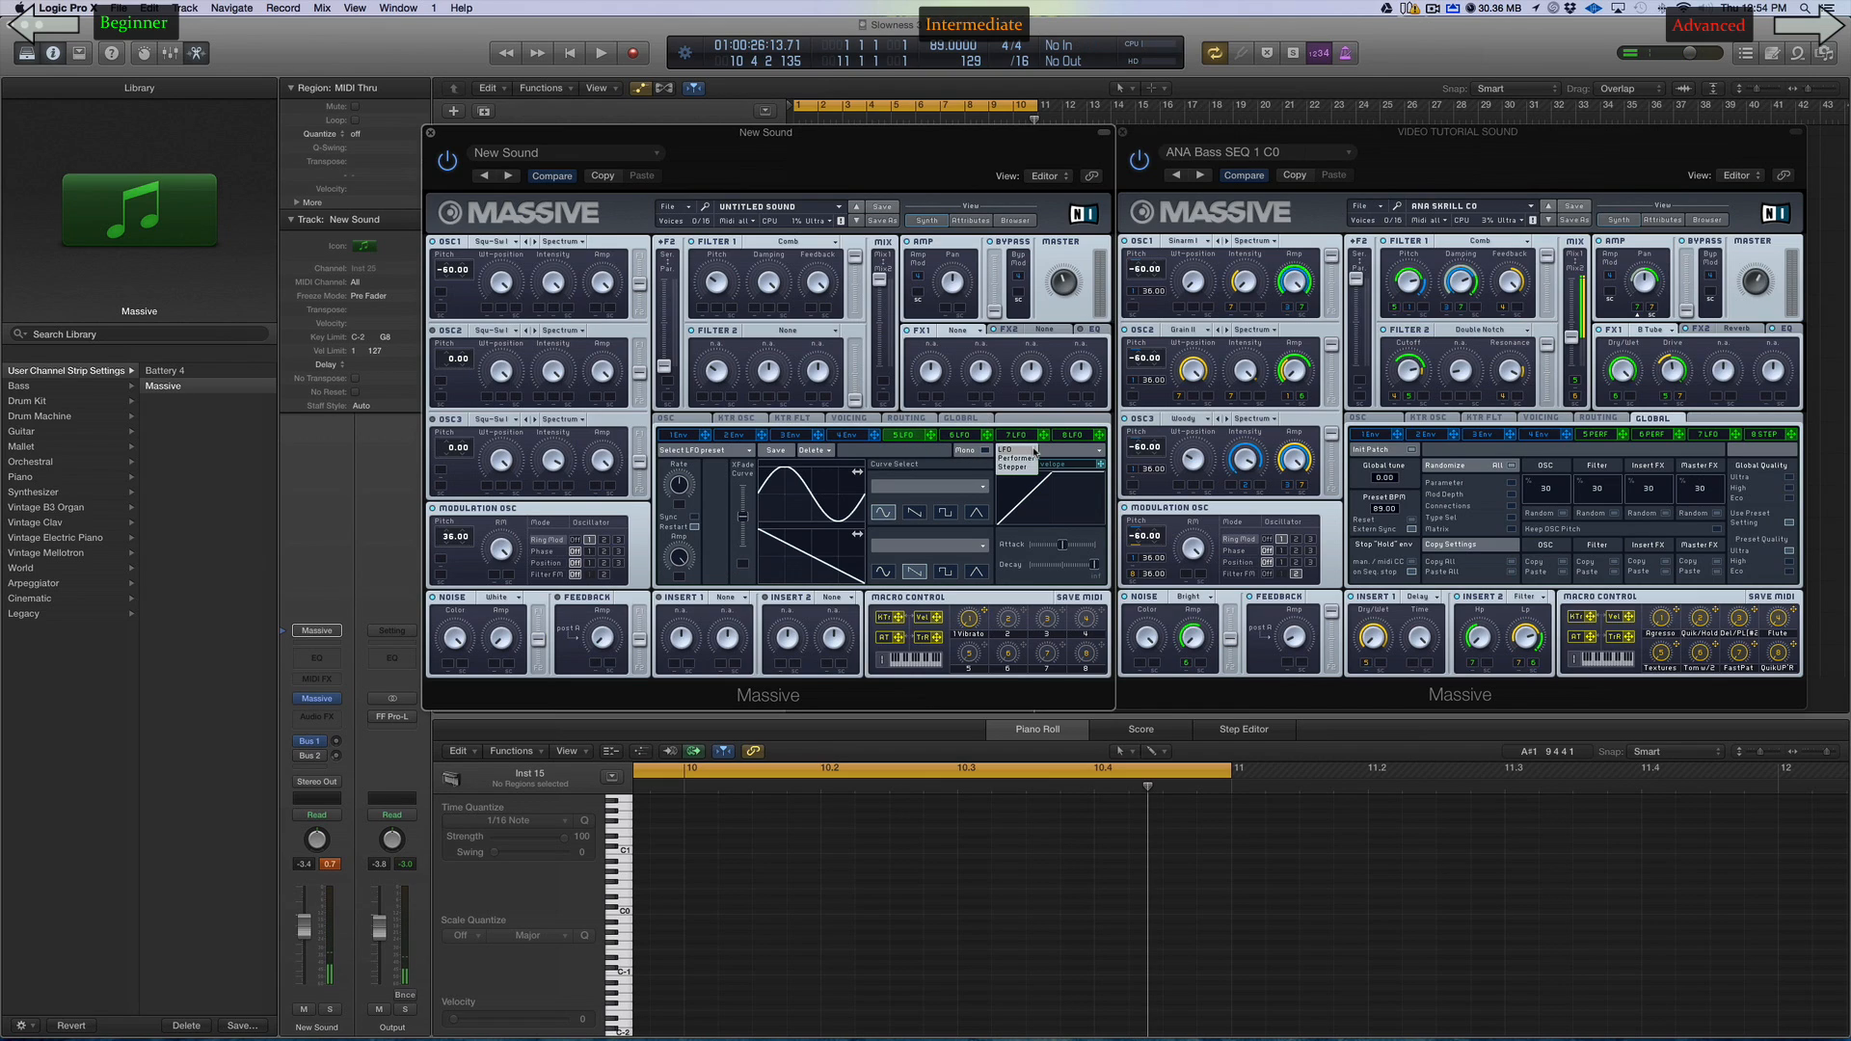
click(1018, 466)
drag(854, 448, 460, 541)
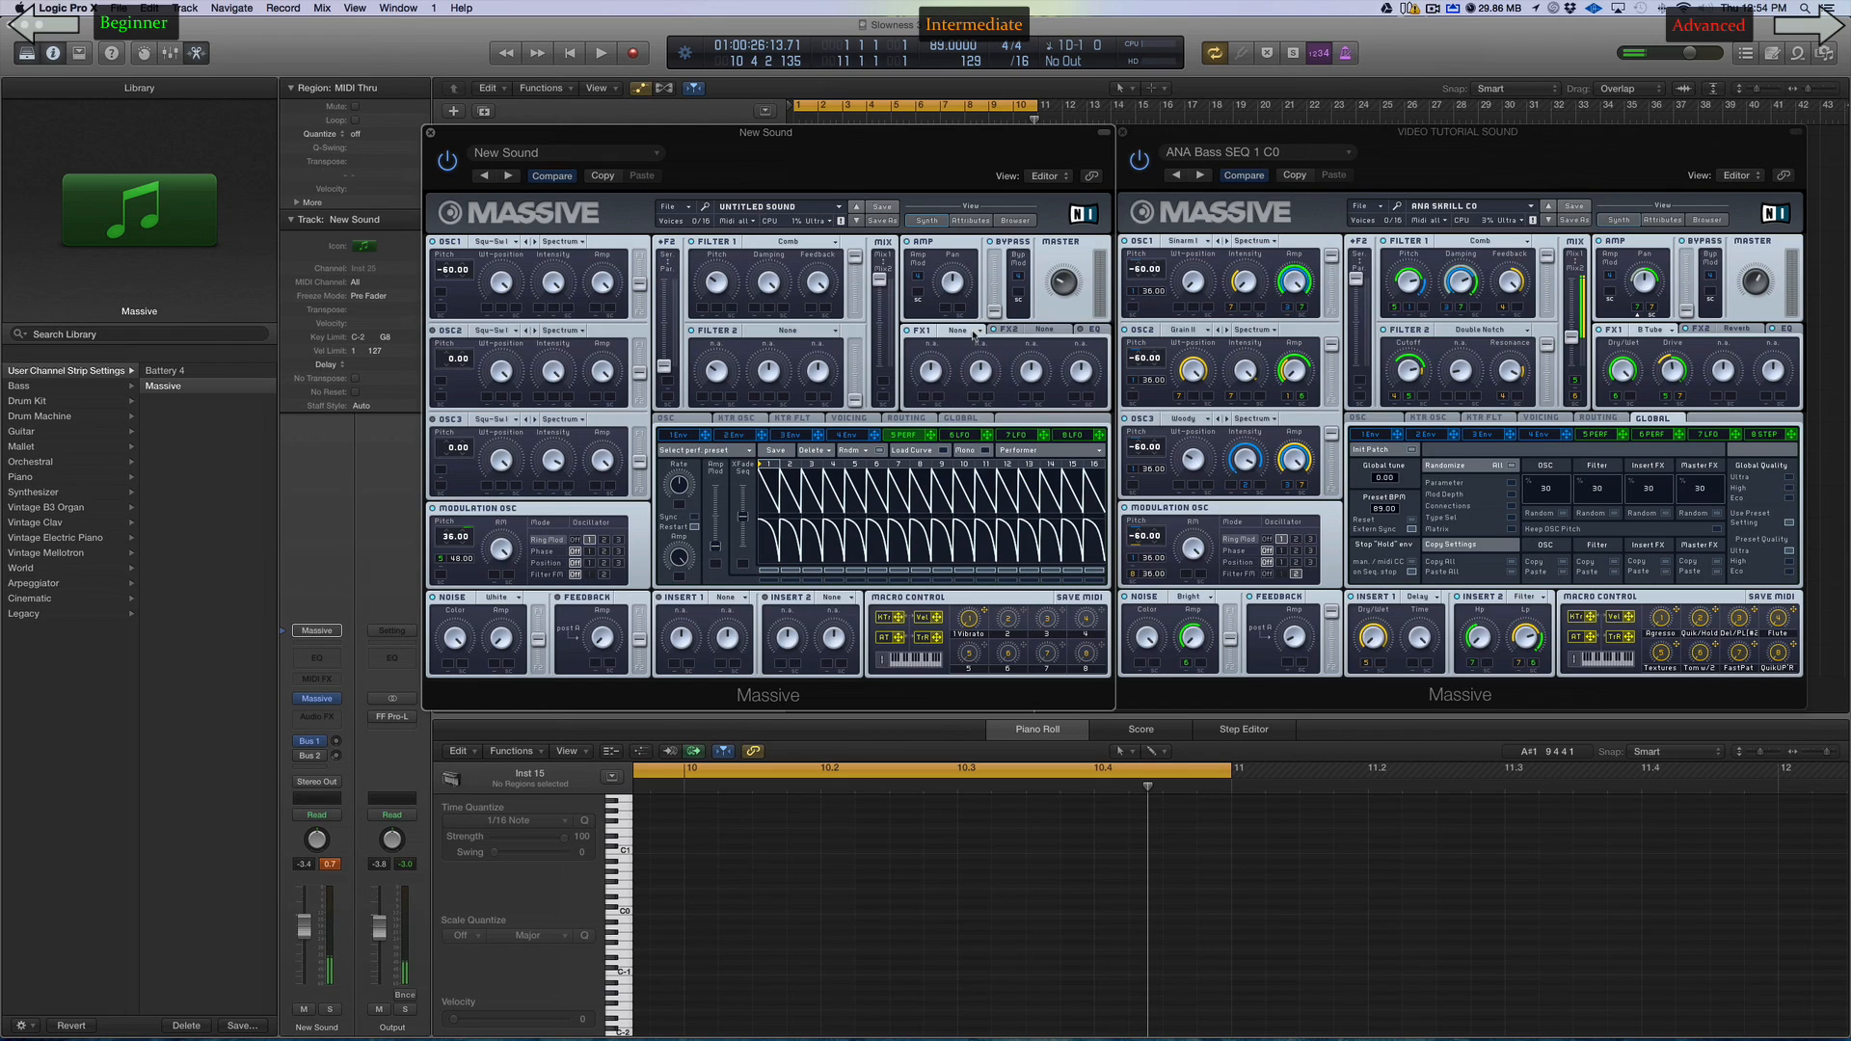
Set the FX1 effect to Reverb and Insert 2 to HP LP Filter
click(975, 329)
click(949, 390)
click(832, 598)
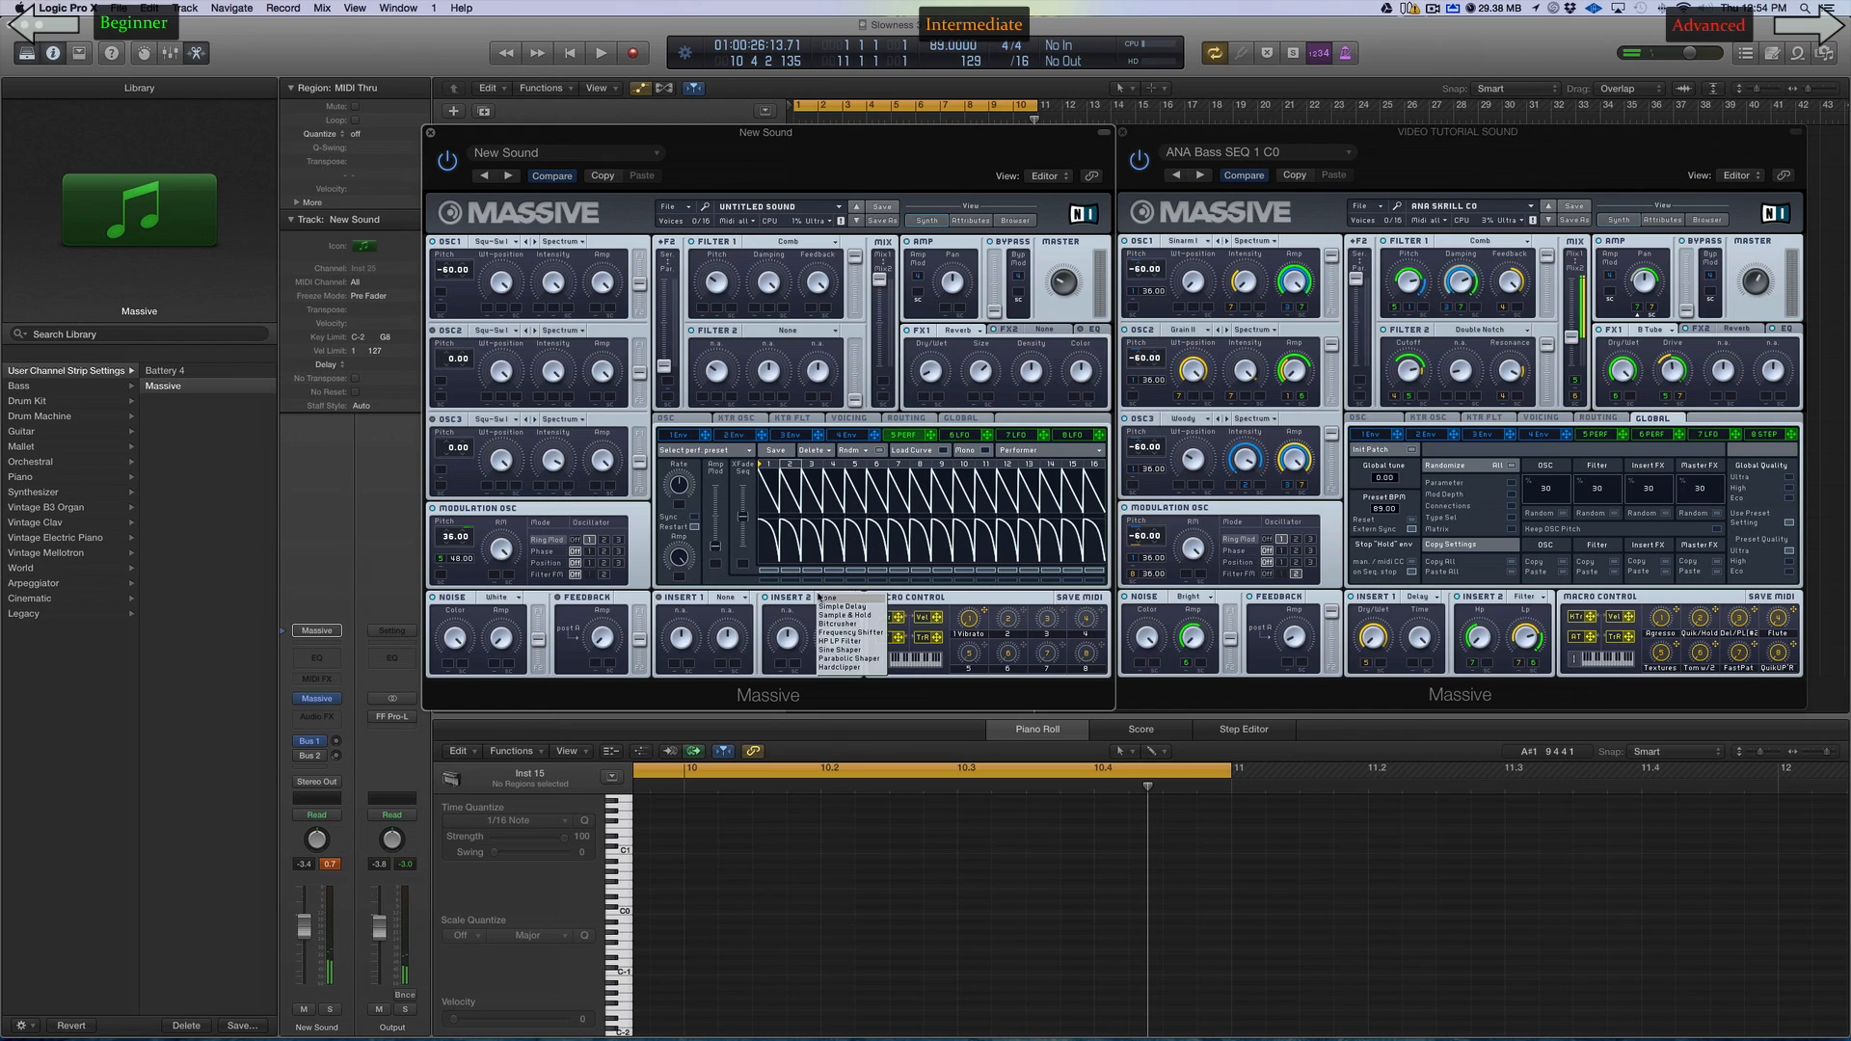
click(840, 641)
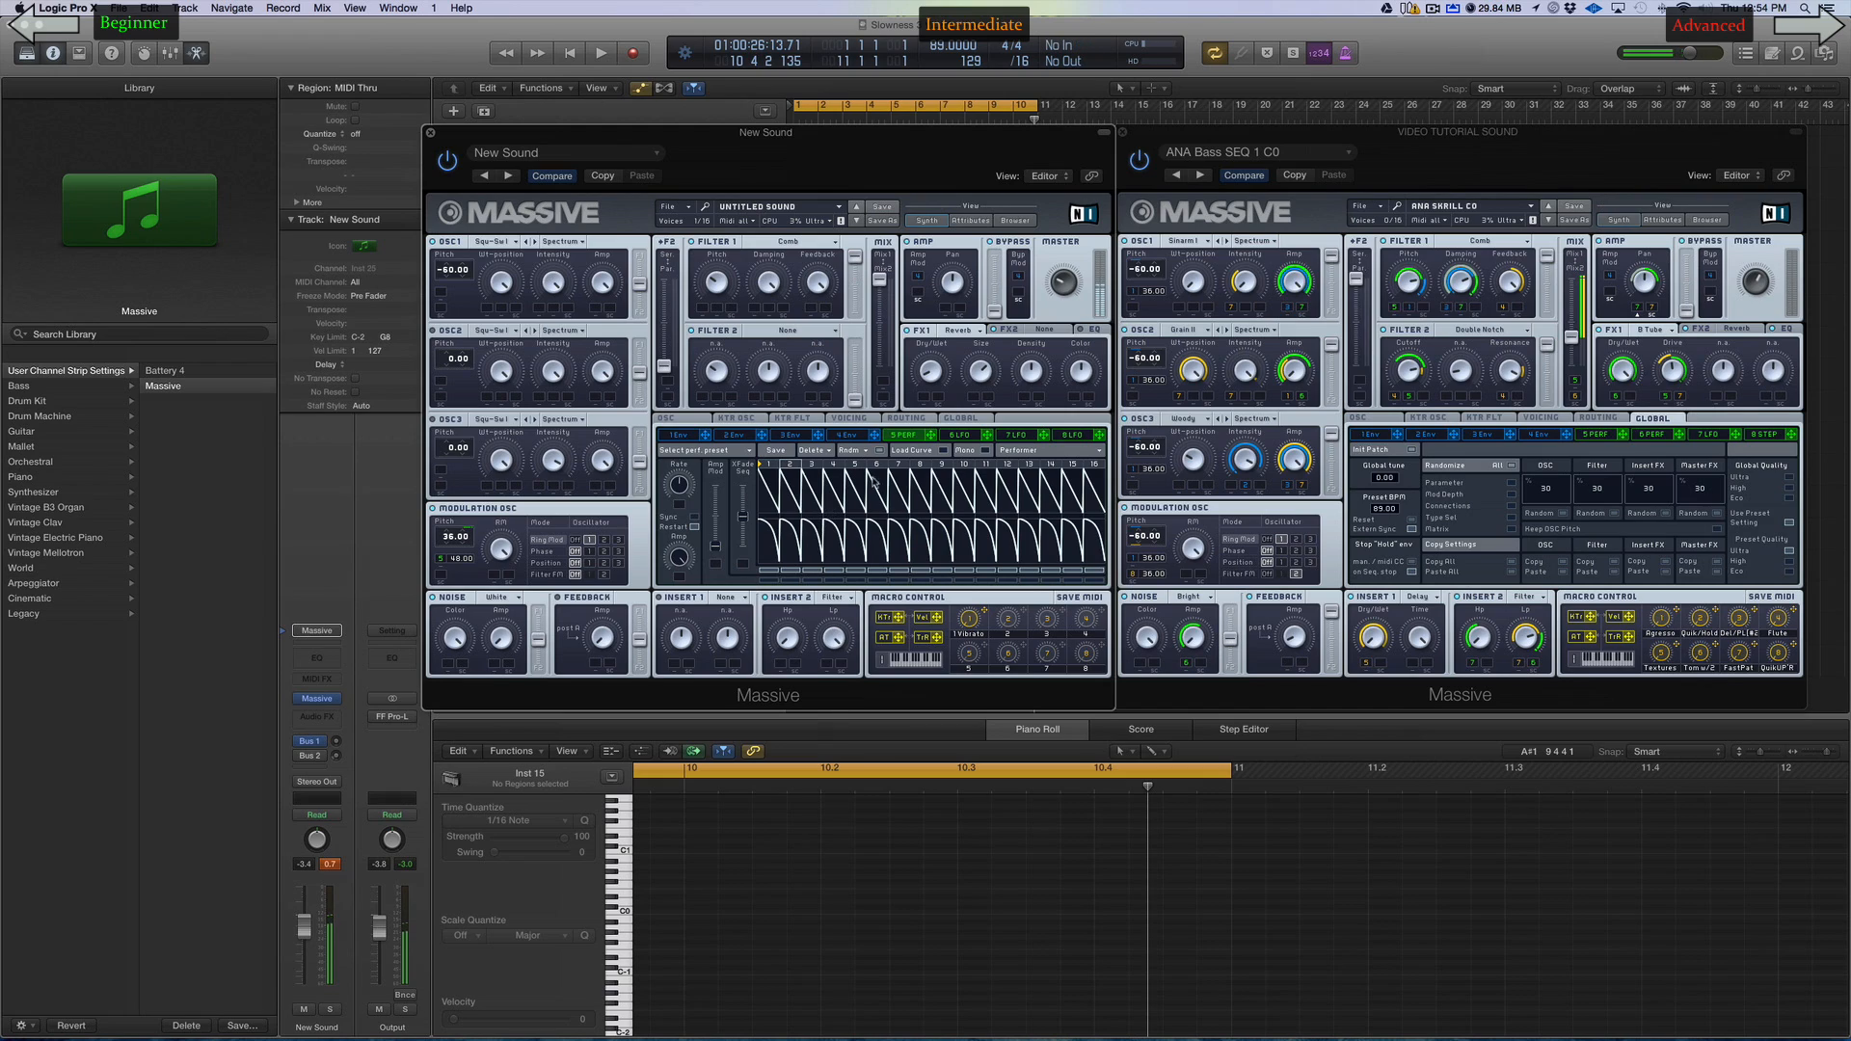
Route Insert 2 after the filter mix in the signal path
click(906, 419)
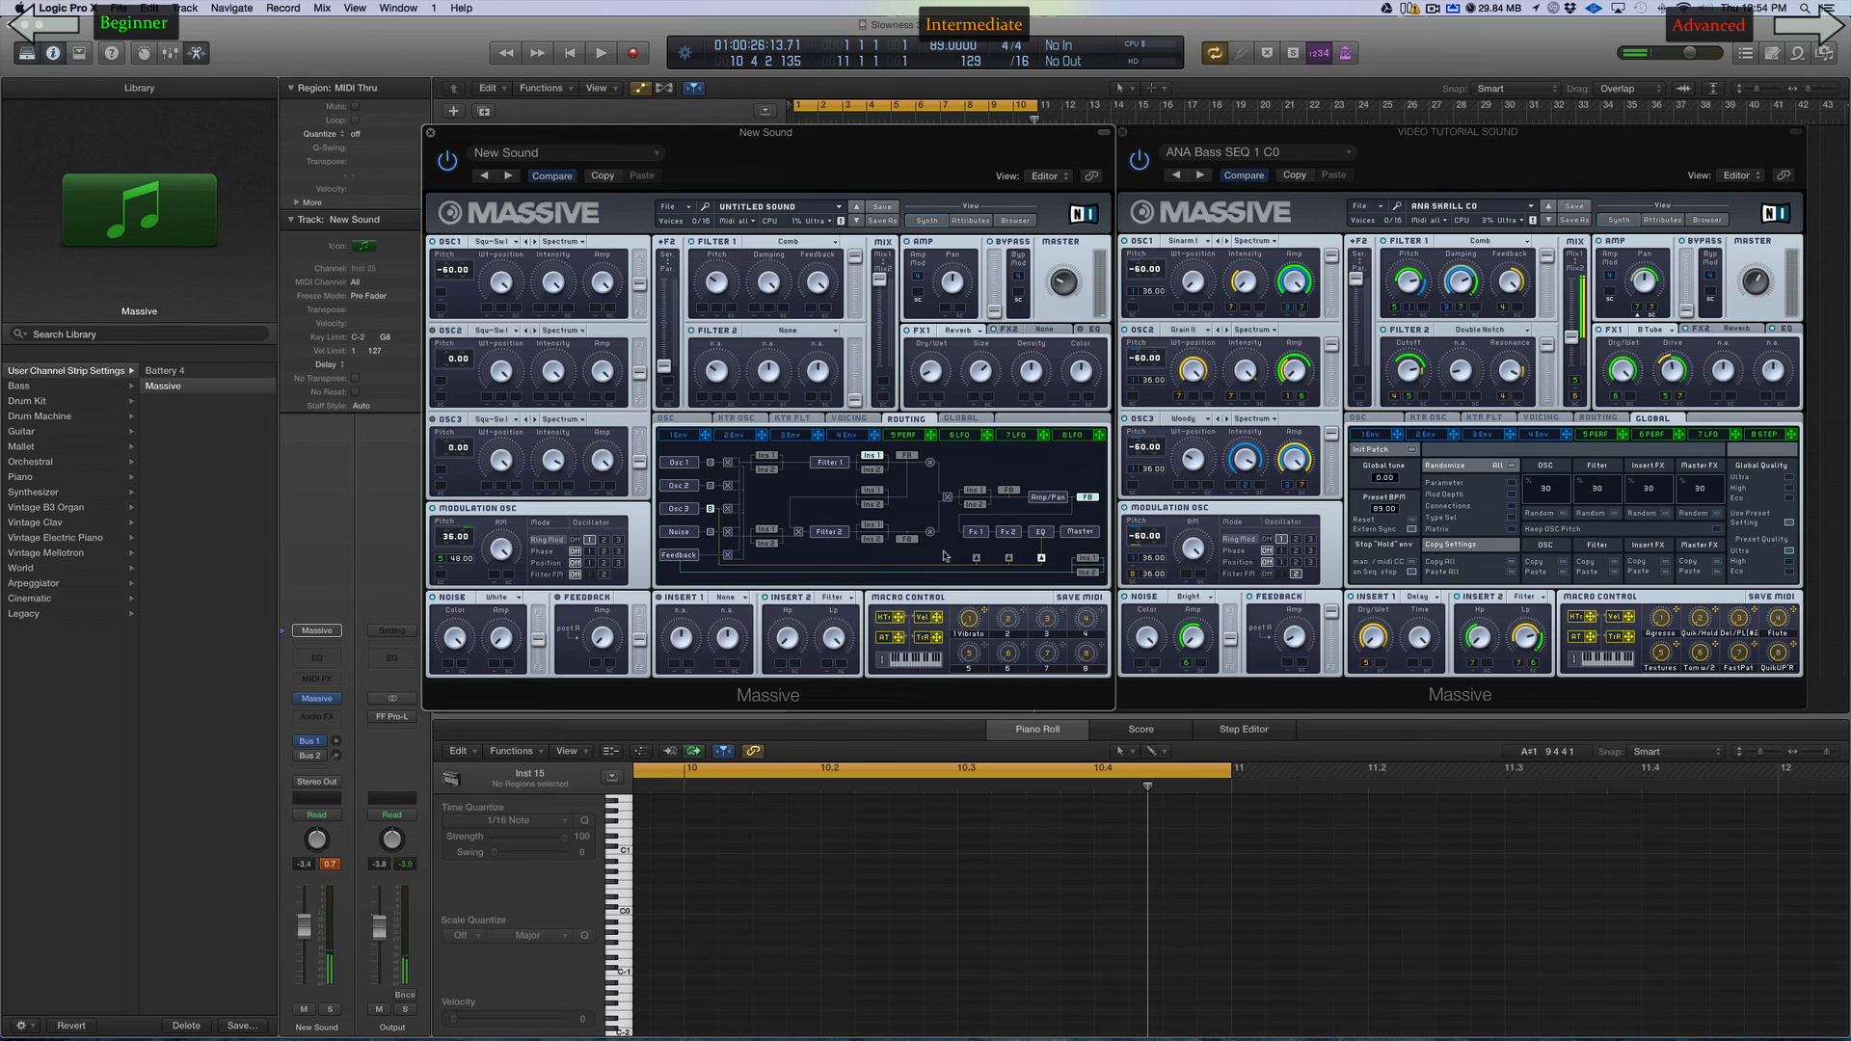
click(974, 504)
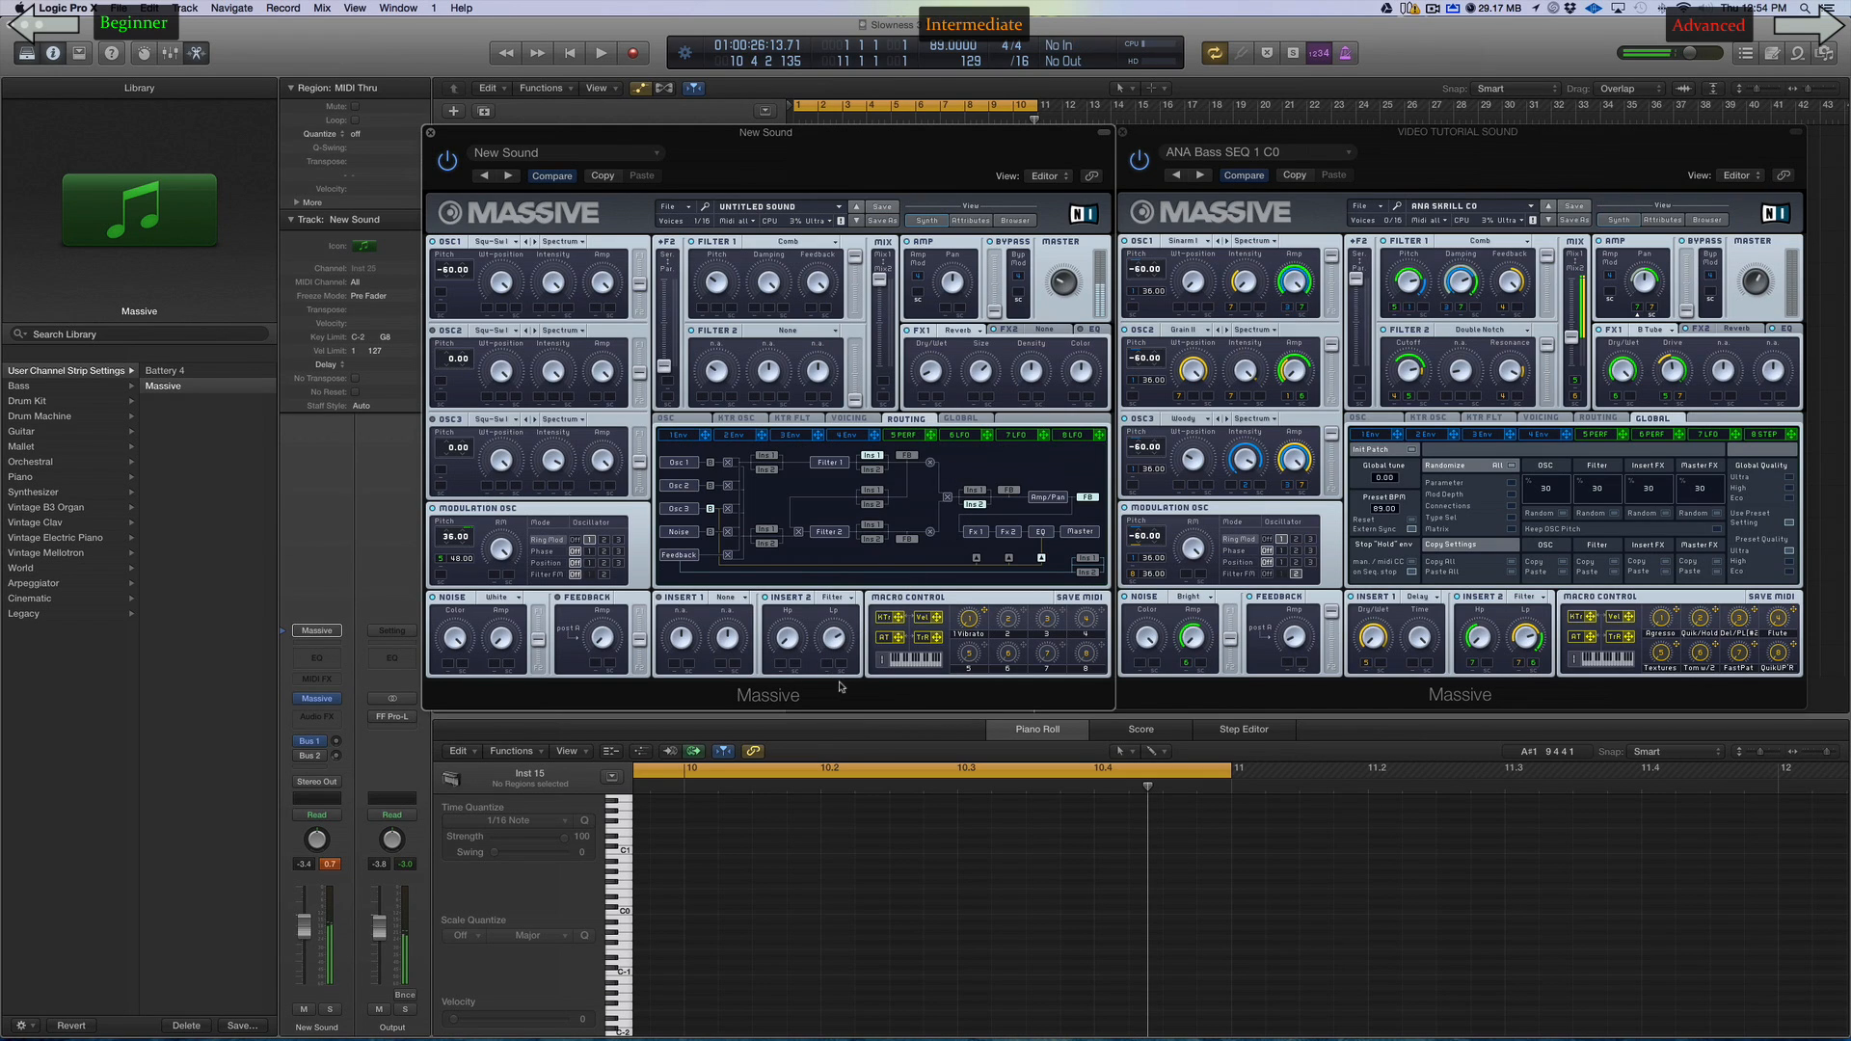
Remove the Performer modulation from the Modulation OSC pitch and reset that pitch to 0.00
double_click(440, 559)
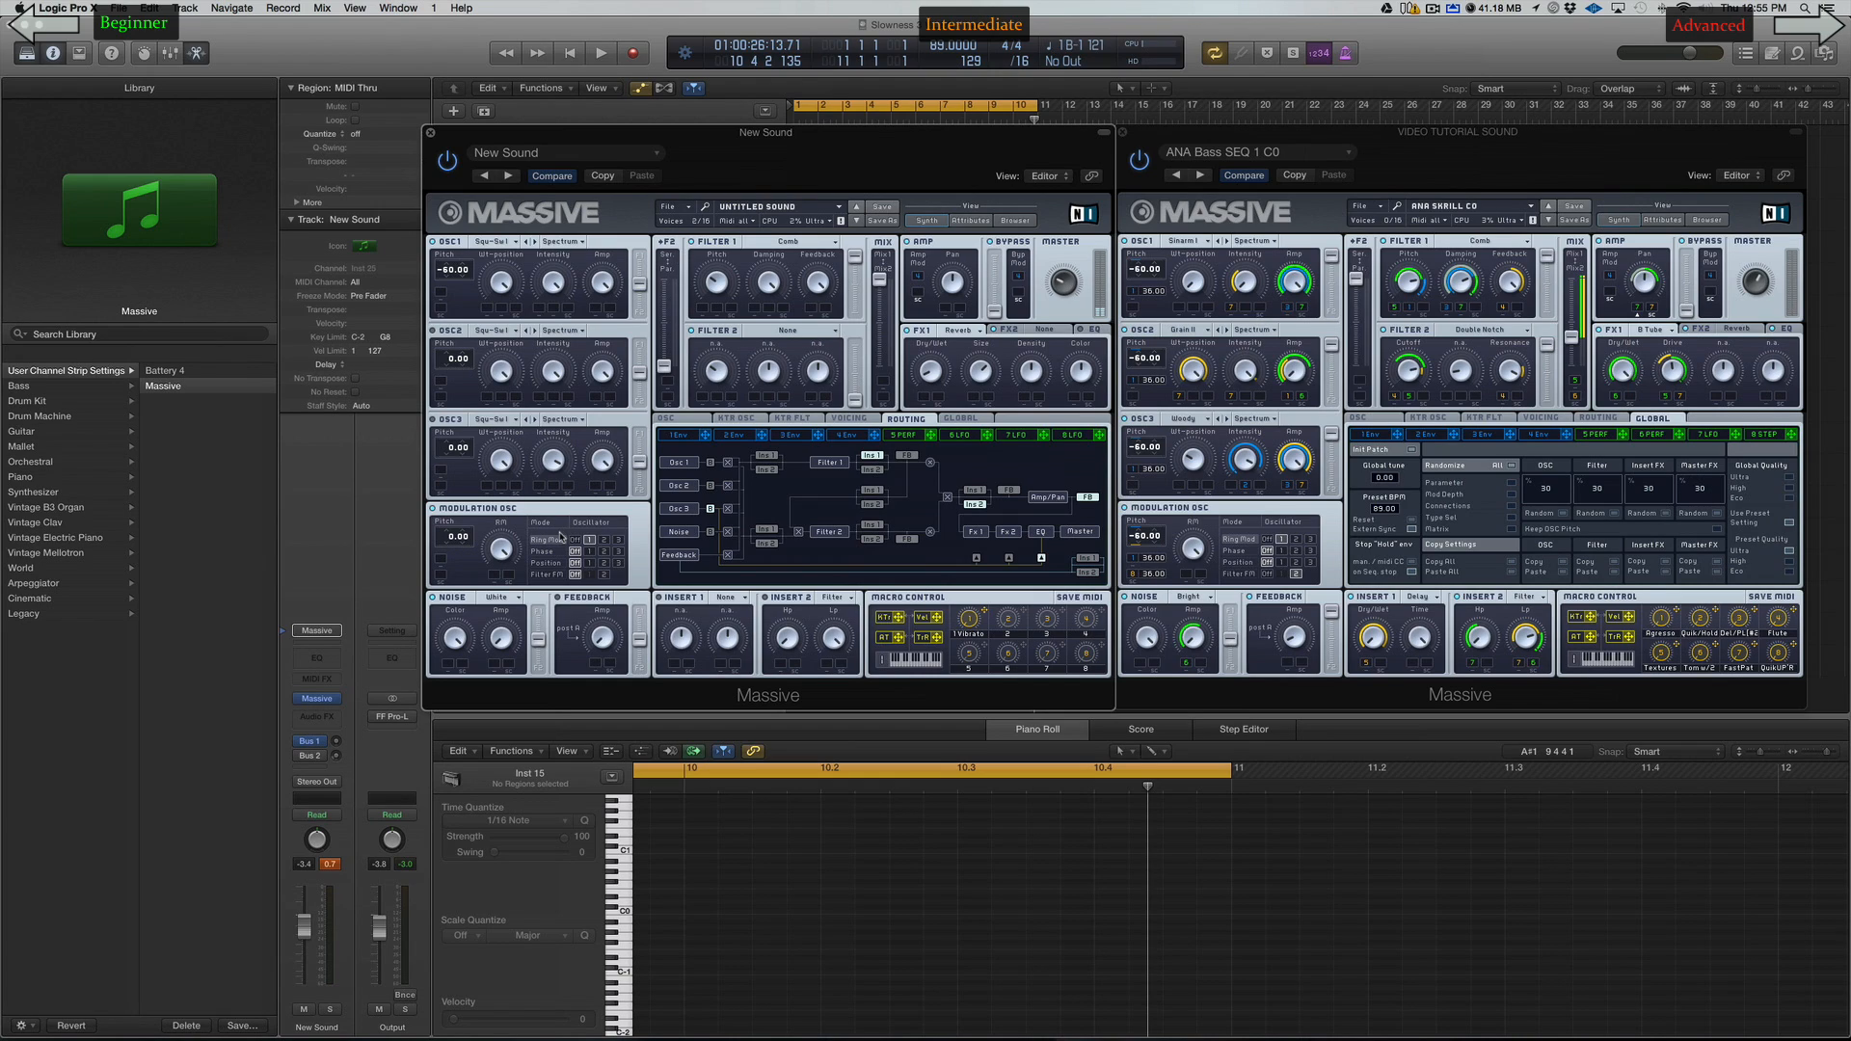
Set the OSC1 wavetable mode to Spectrum
click(626, 898)
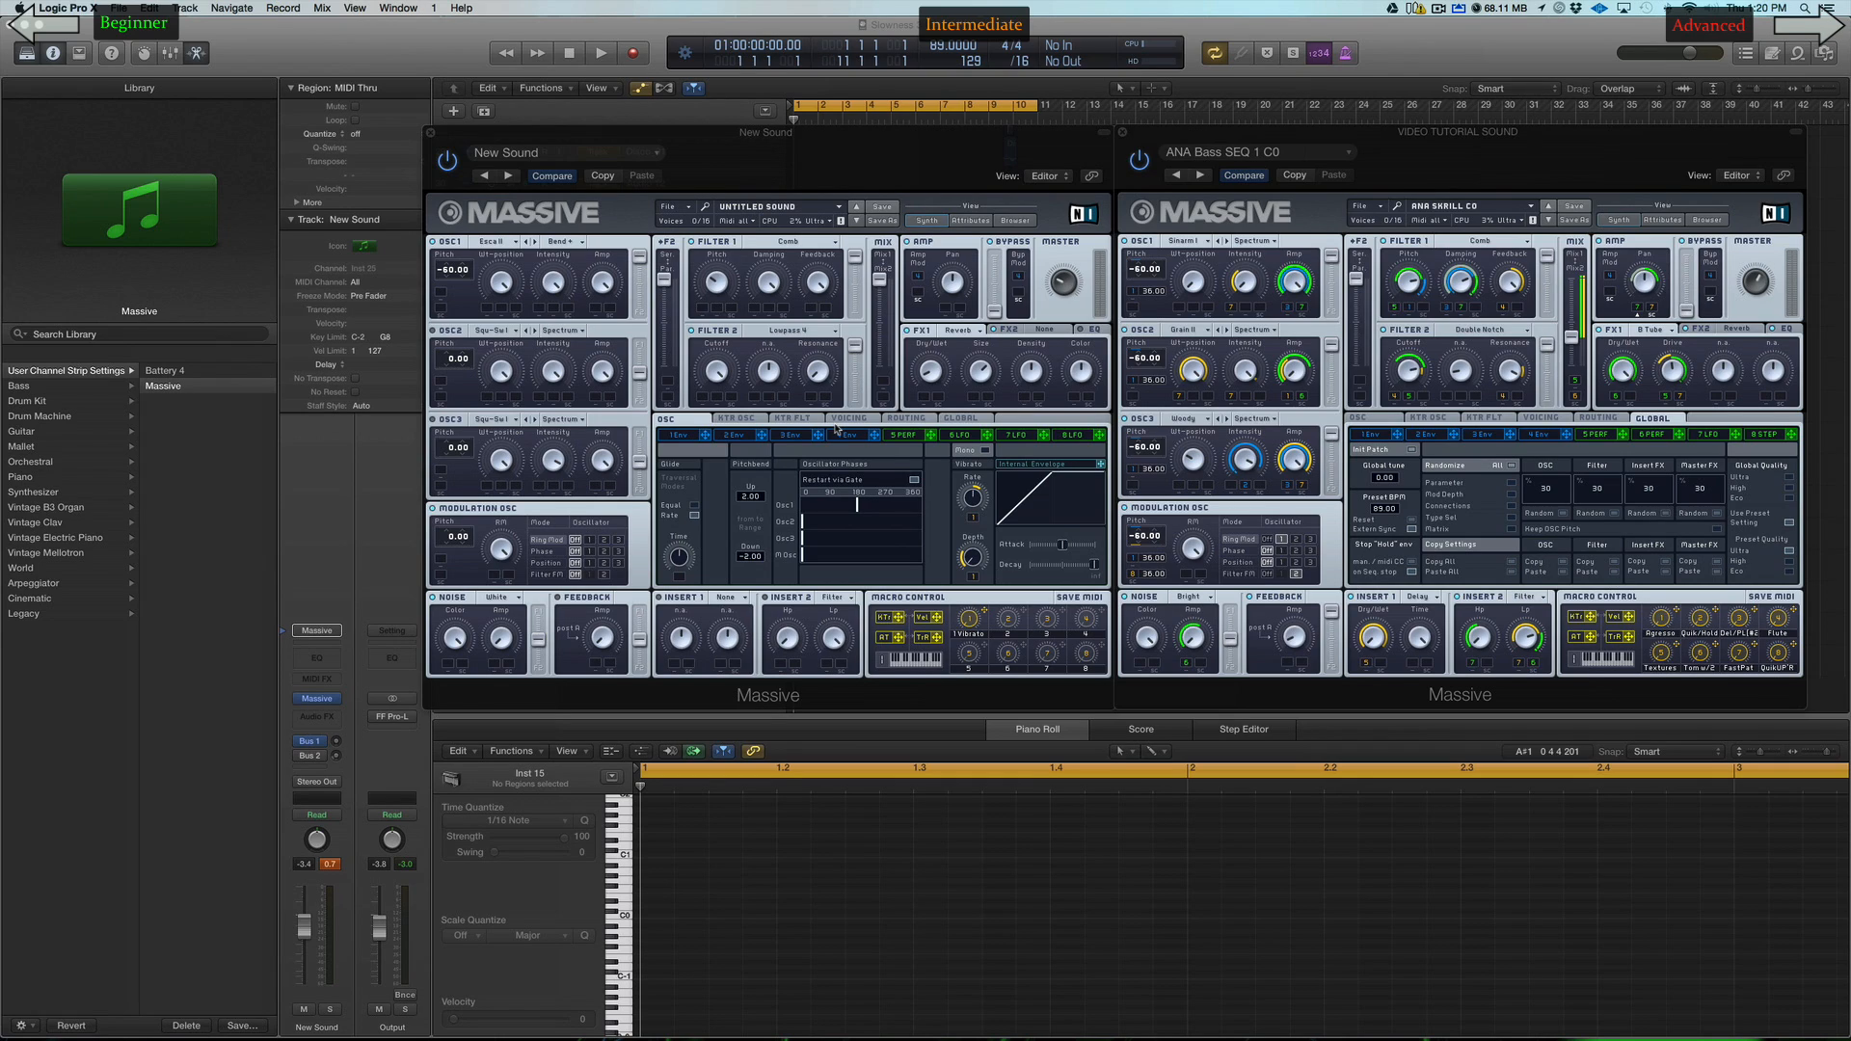
click(556, 241)
click(570, 244)
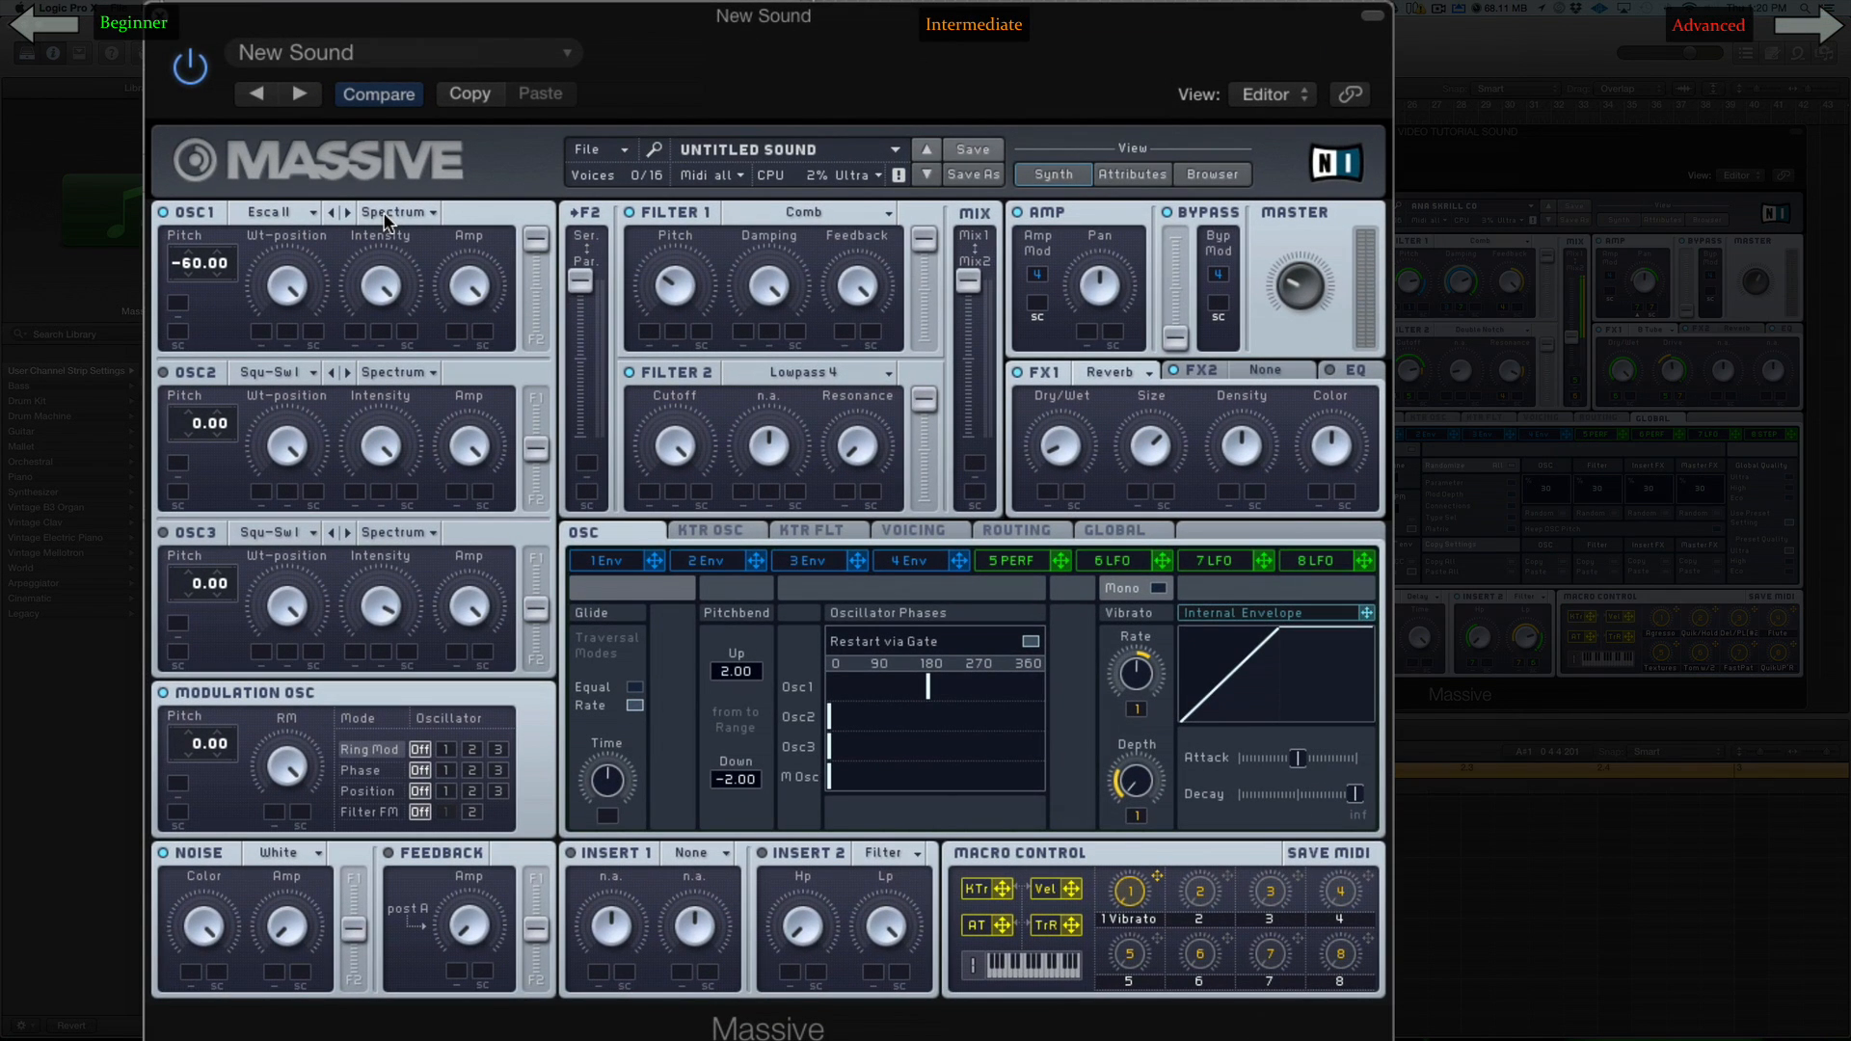
click(391, 214)
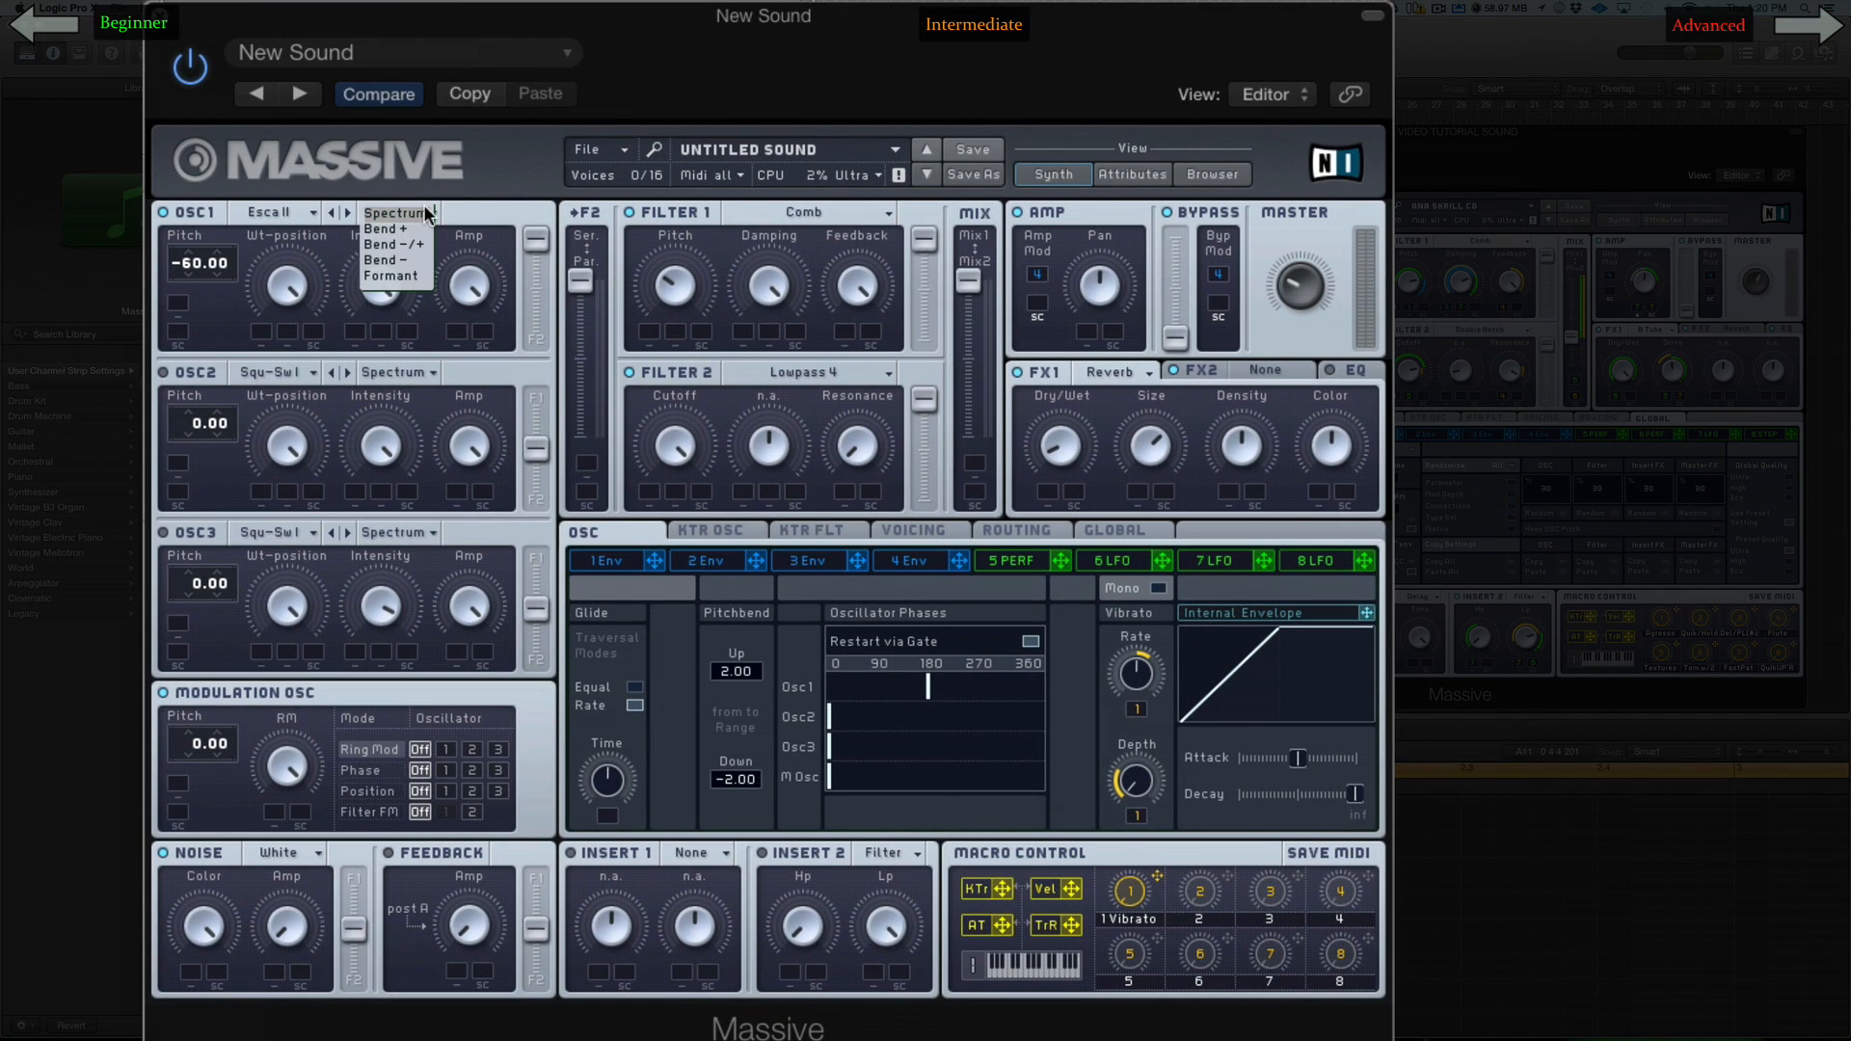
click(412, 212)
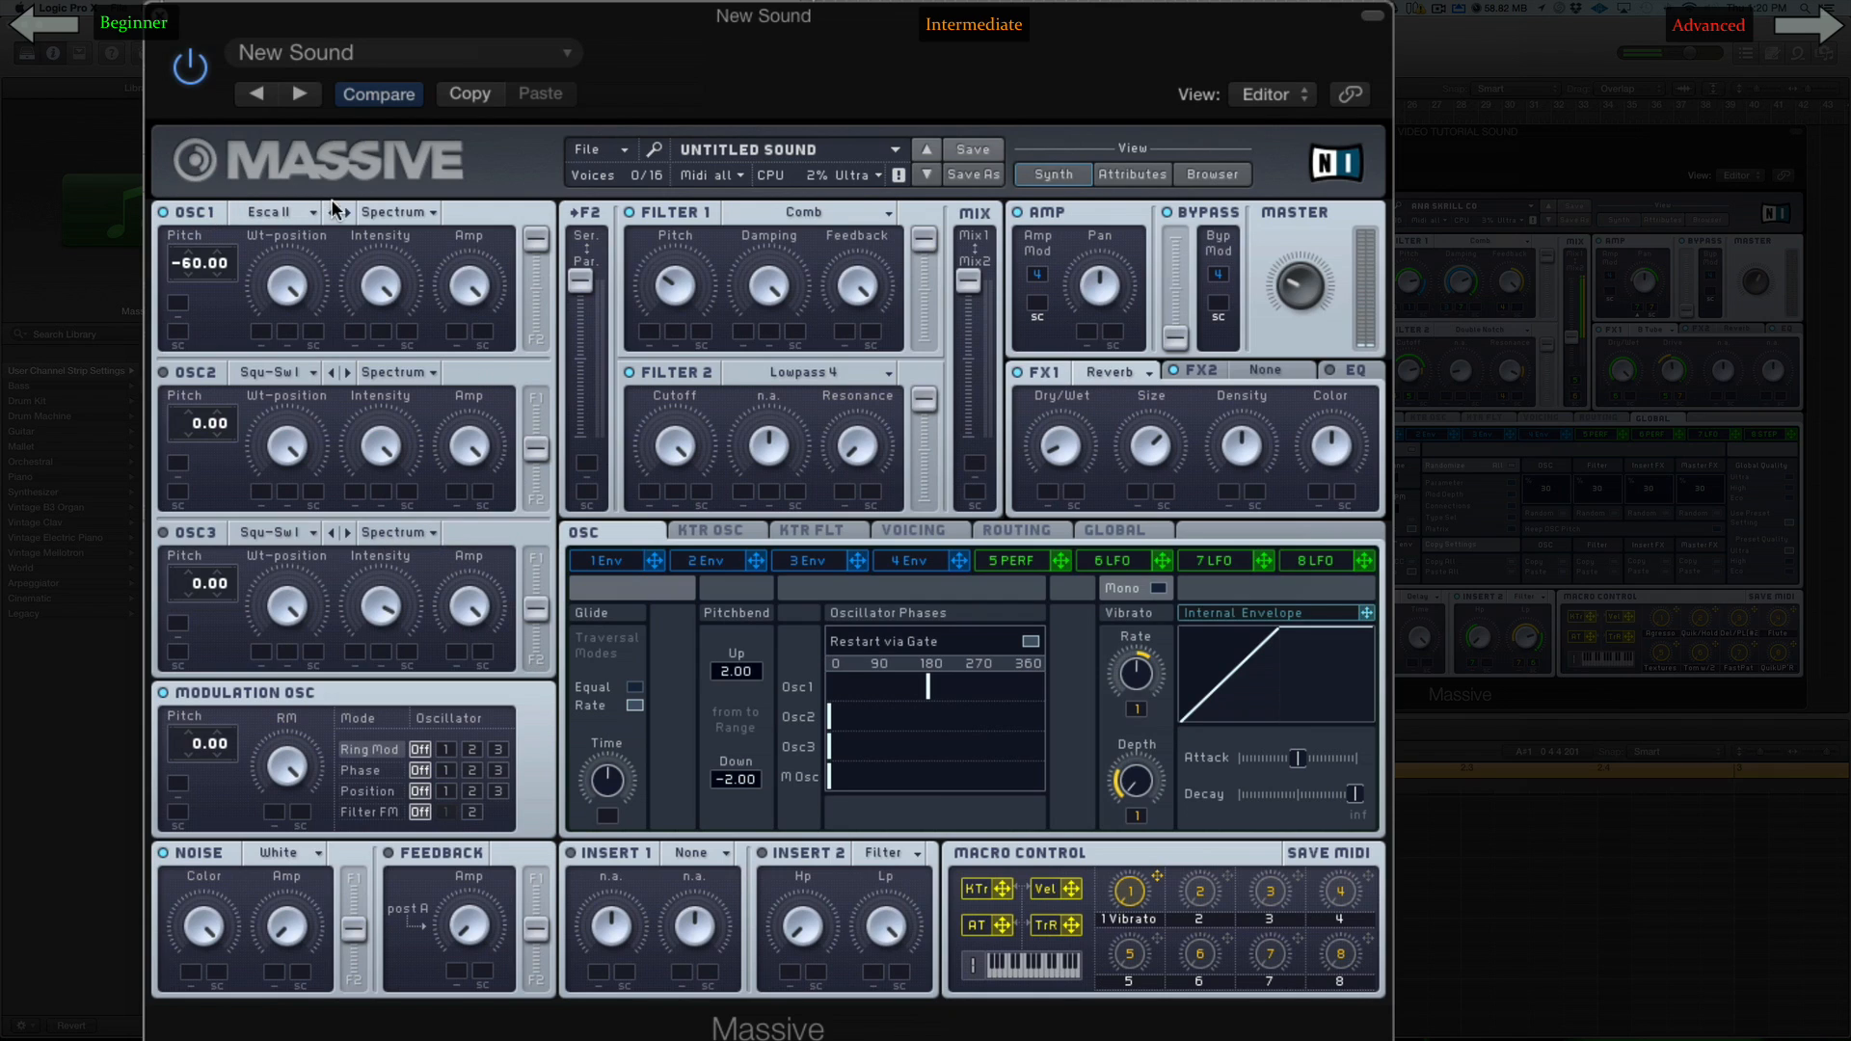
Set the OSC1 mode to Bend + and switch its wavetable to Multiplex
click(382, 216)
click(403, 225)
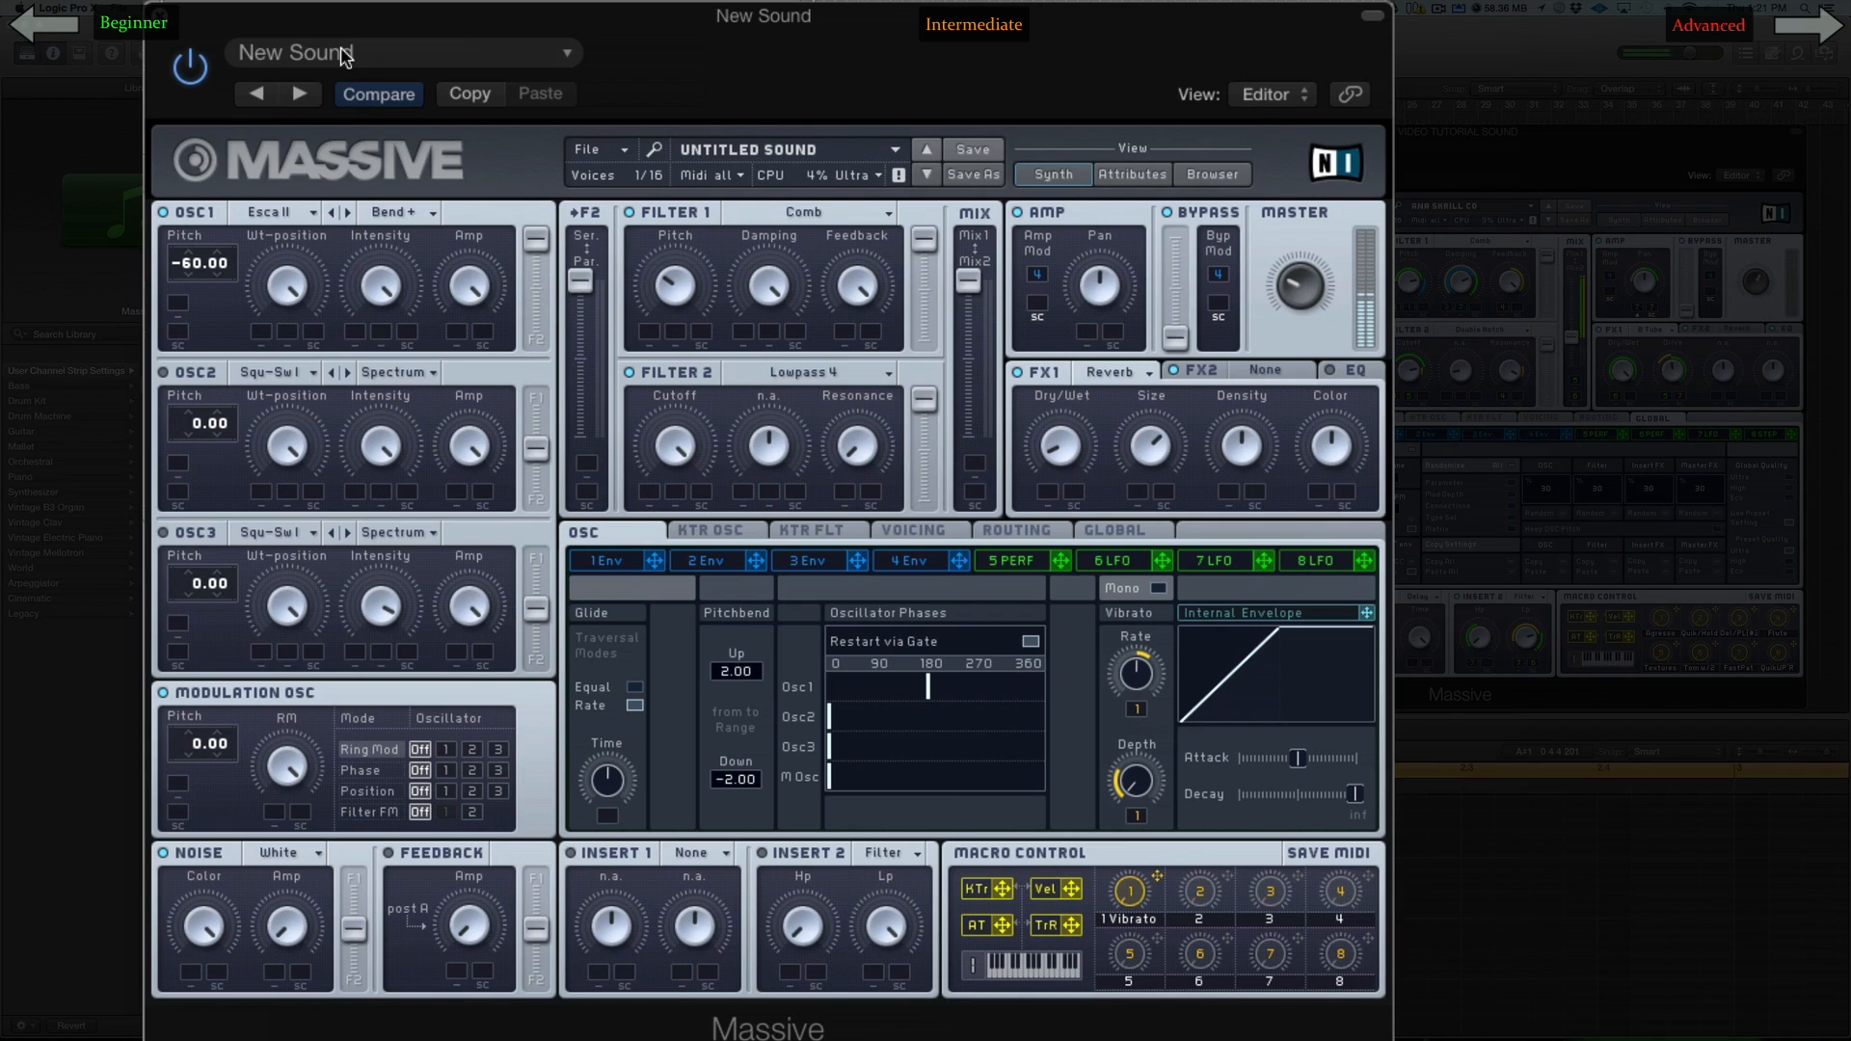
click(348, 213)
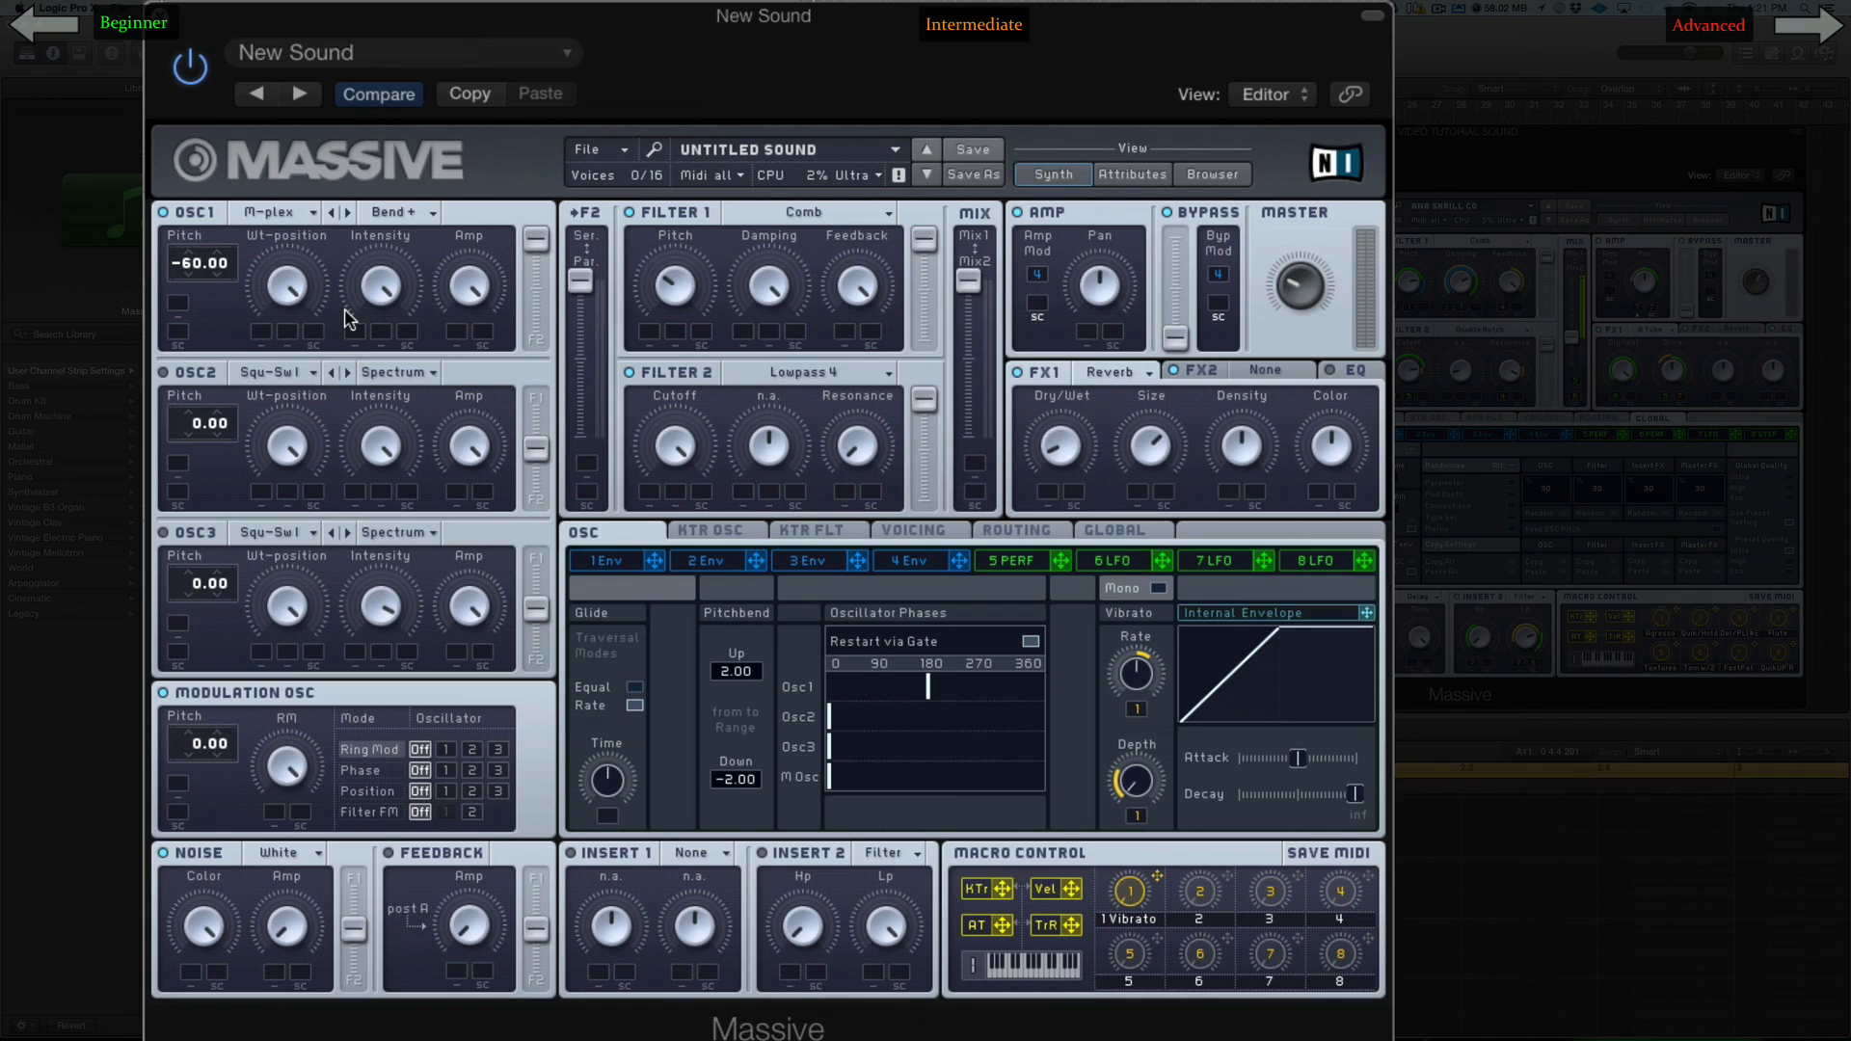
Modulate Insert 2's Hp and Lp with envelope 2, giving the envelope a long attack and a full decay level
drag(384, 280, 497, 629)
drag(812, 909, 799, 856)
drag(797, 961, 795, 966)
click(711, 567)
drag(714, 783, 697, 626)
drag(924, 788, 948, 490)
drag(700, 791, 704, 774)
drag(762, 569, 875, 944)
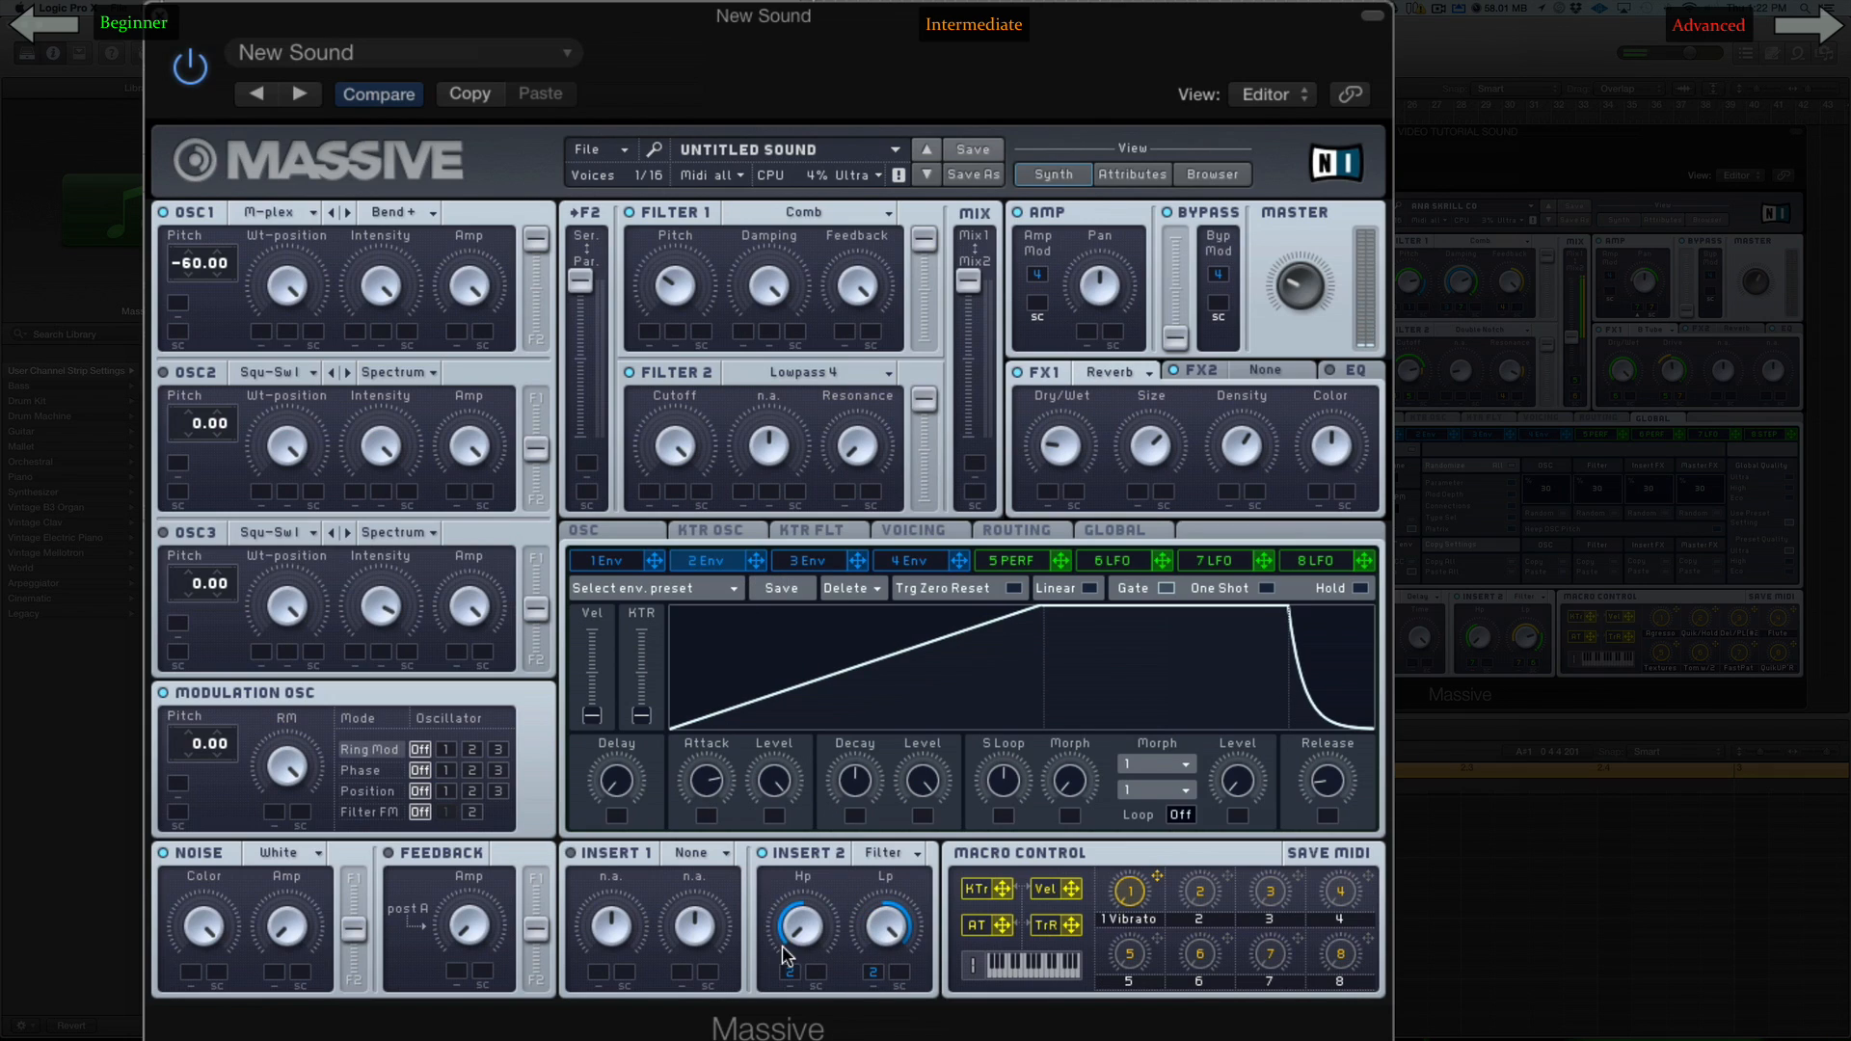
Clear envelope 2's modulation range on Insert 2's Hp, reduce it on Lp, and readjust the envelope's attack
double_click(786, 971)
drag(711, 777, 734, 892)
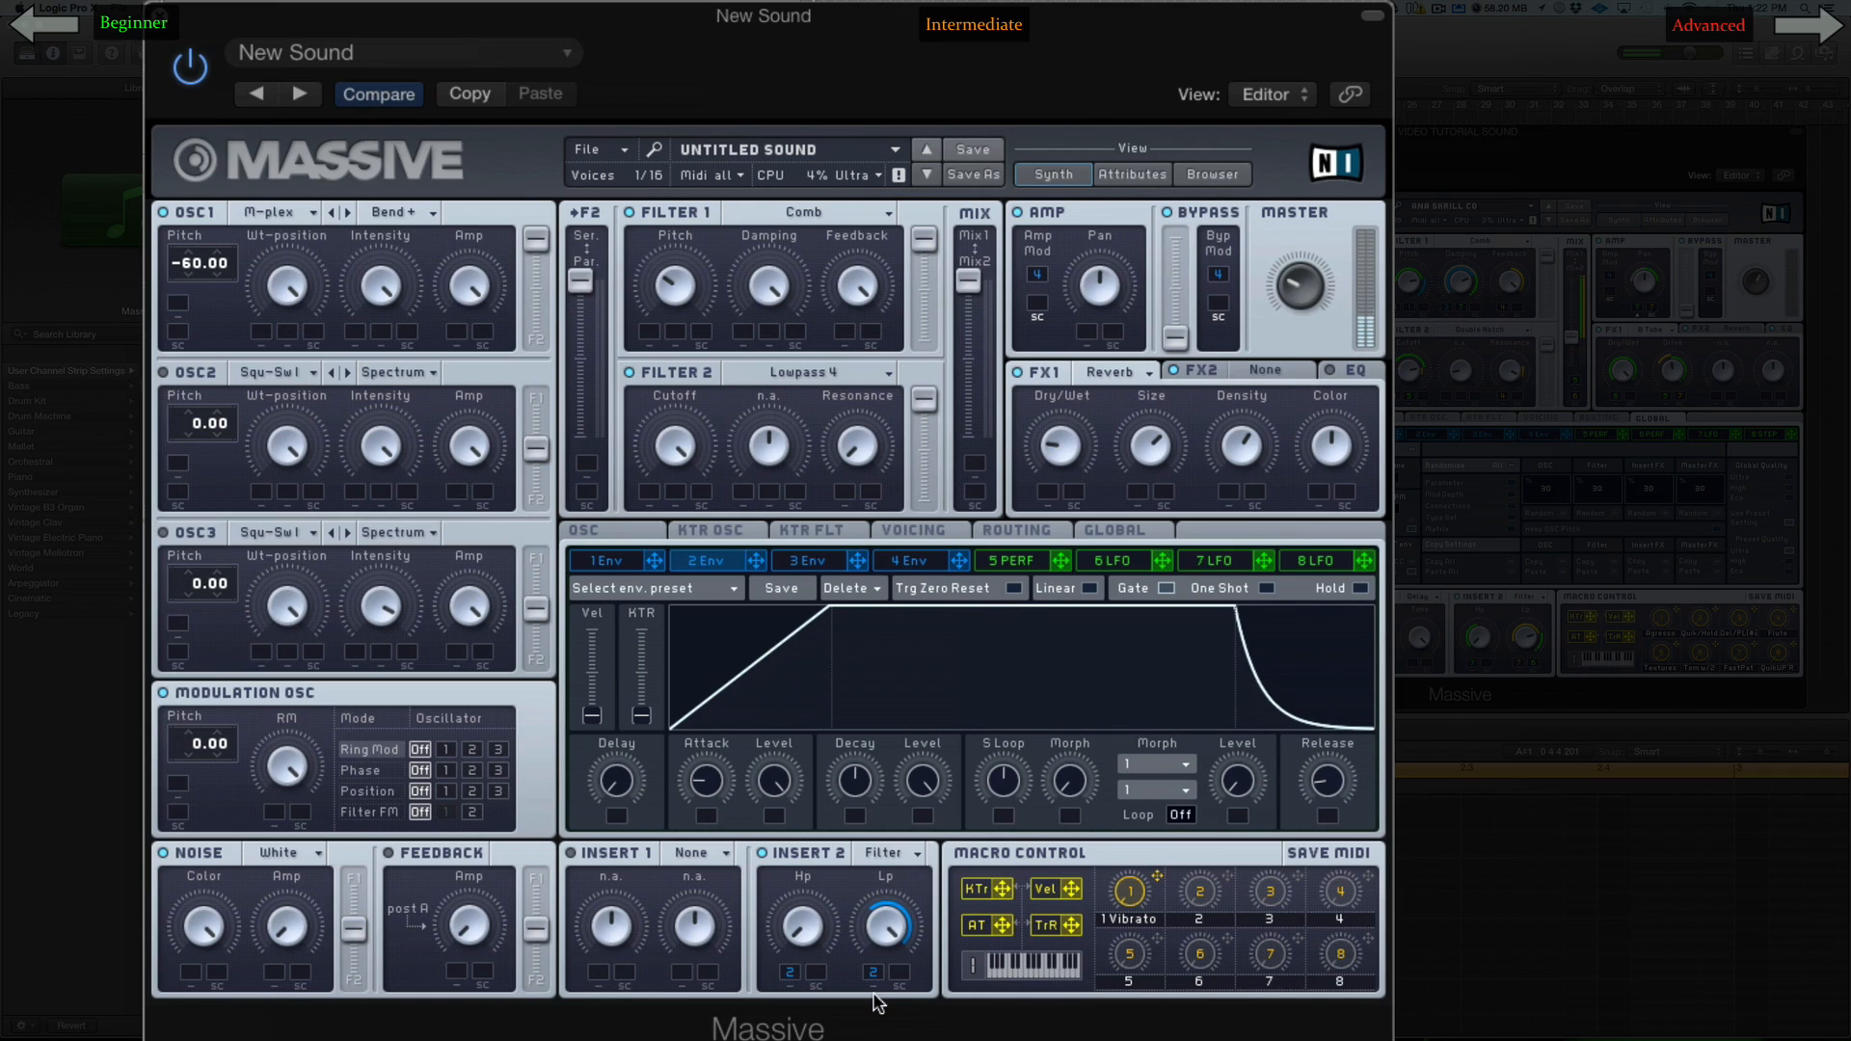
drag(873, 991, 897, 922)
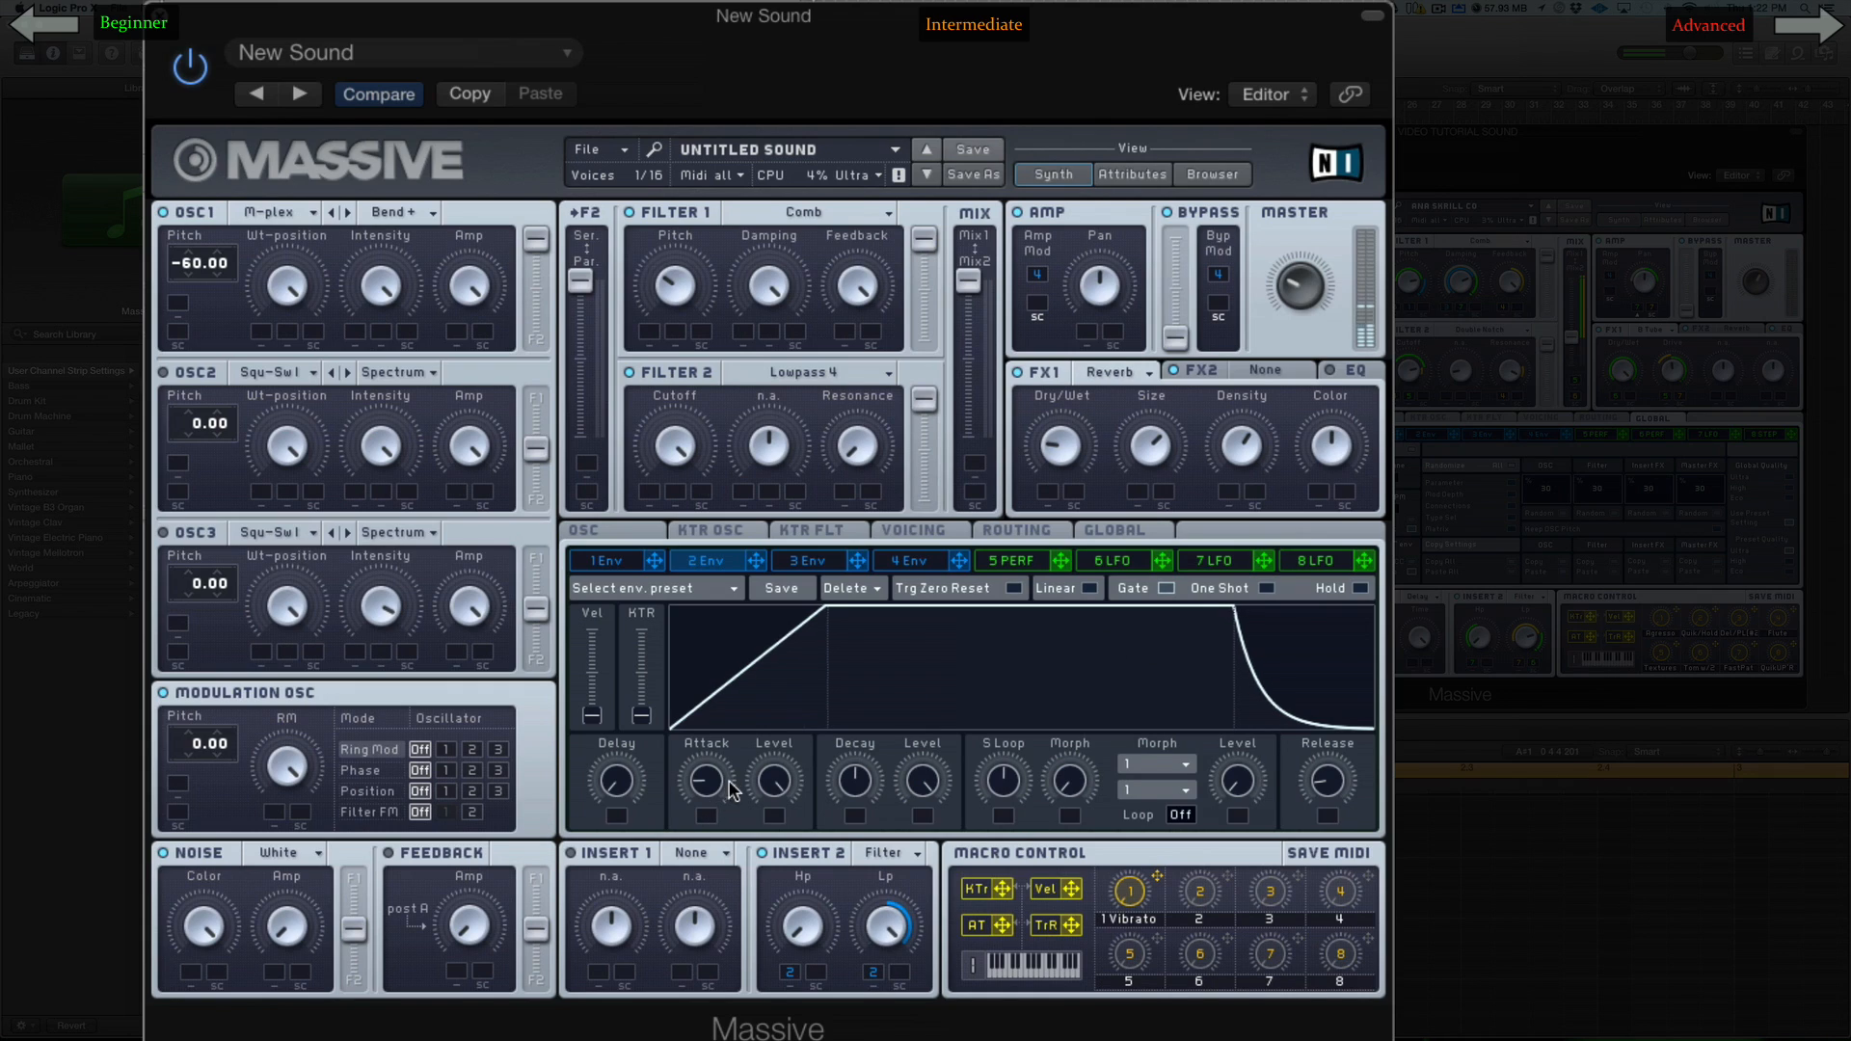
mouse_move(715, 764)
mouse_down()
mouse_move(711, 595)
mouse_move(756, 730)
mouse_move(703, 780)
mouse_up()
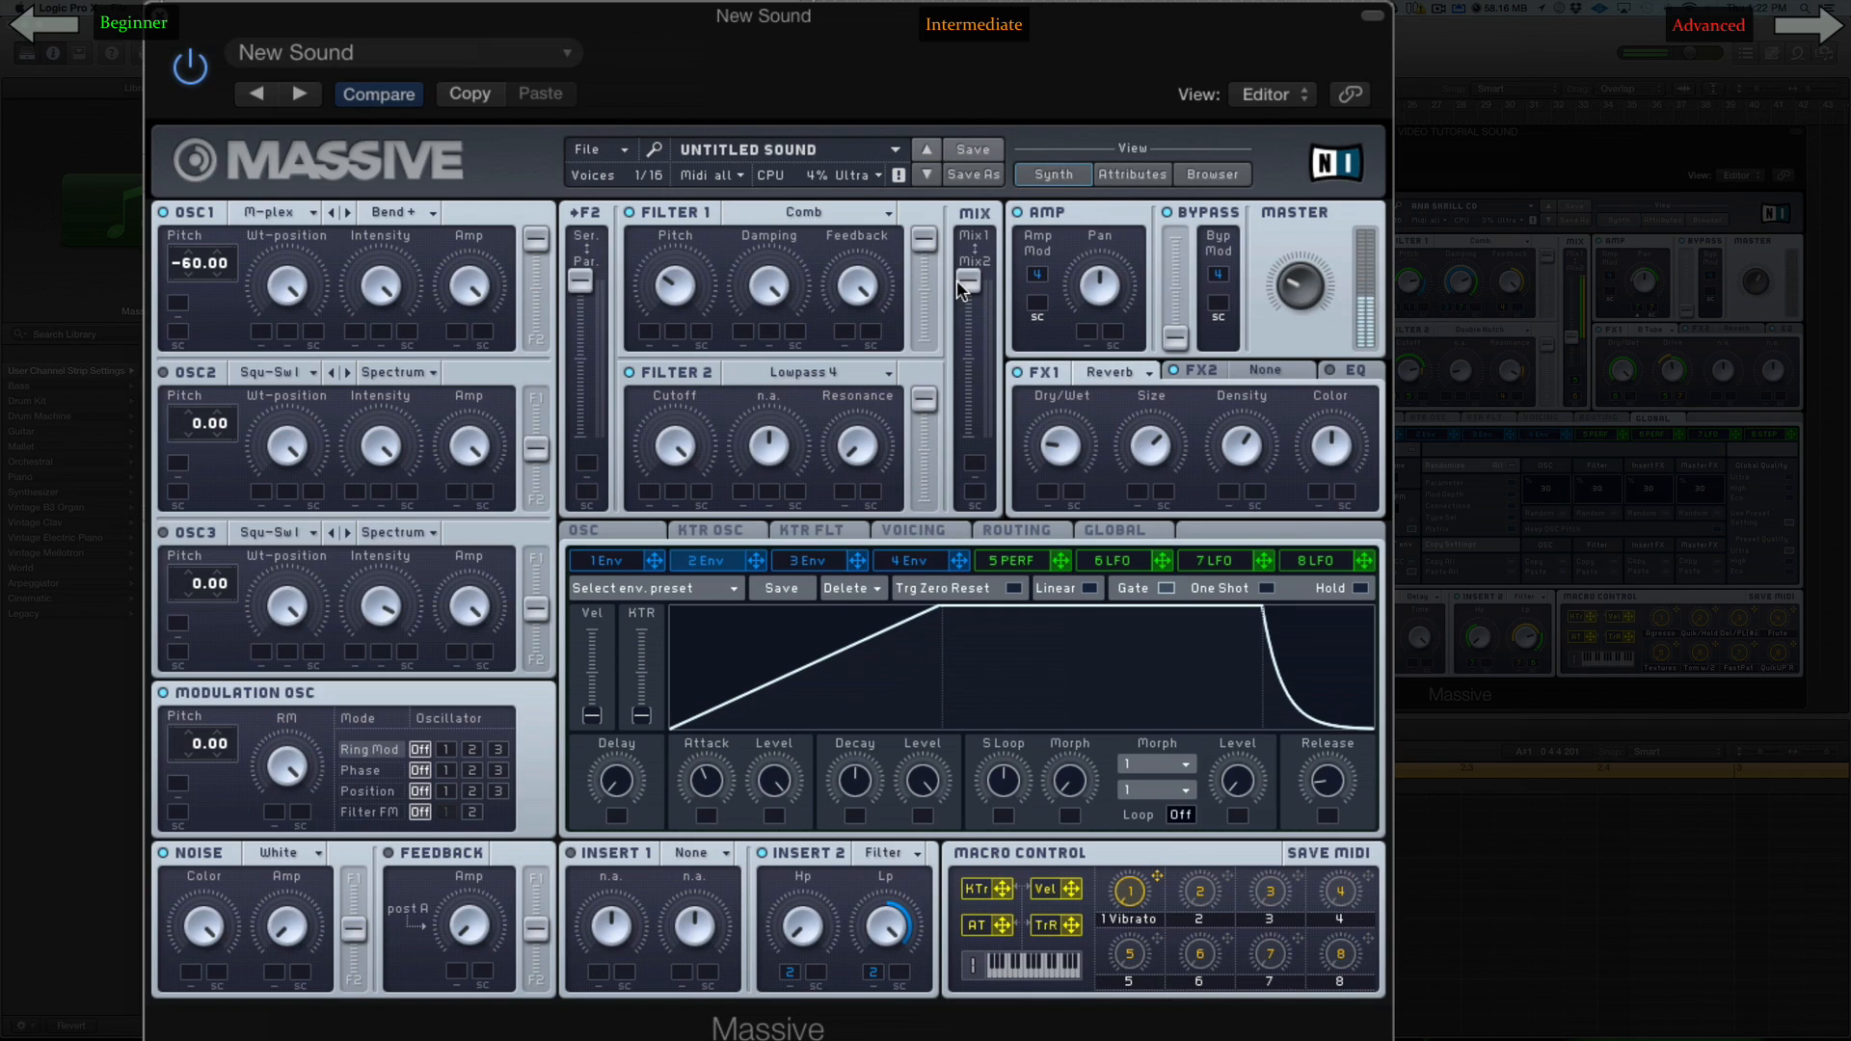
mouse_move(967, 288)
mouse_down()
mouse_move(968, 421)
mouse_move(968, 281)
mouse_up()
Enable Insert 1 and set it to Hardclipper
click(692, 852)
click(727, 962)
click(571, 852)
click(692, 852)
click(718, 979)
Apply phase modulation to oscillator 1 instead of ring modulation and set the Modulation OSC pitch to 36.00
click(445, 749)
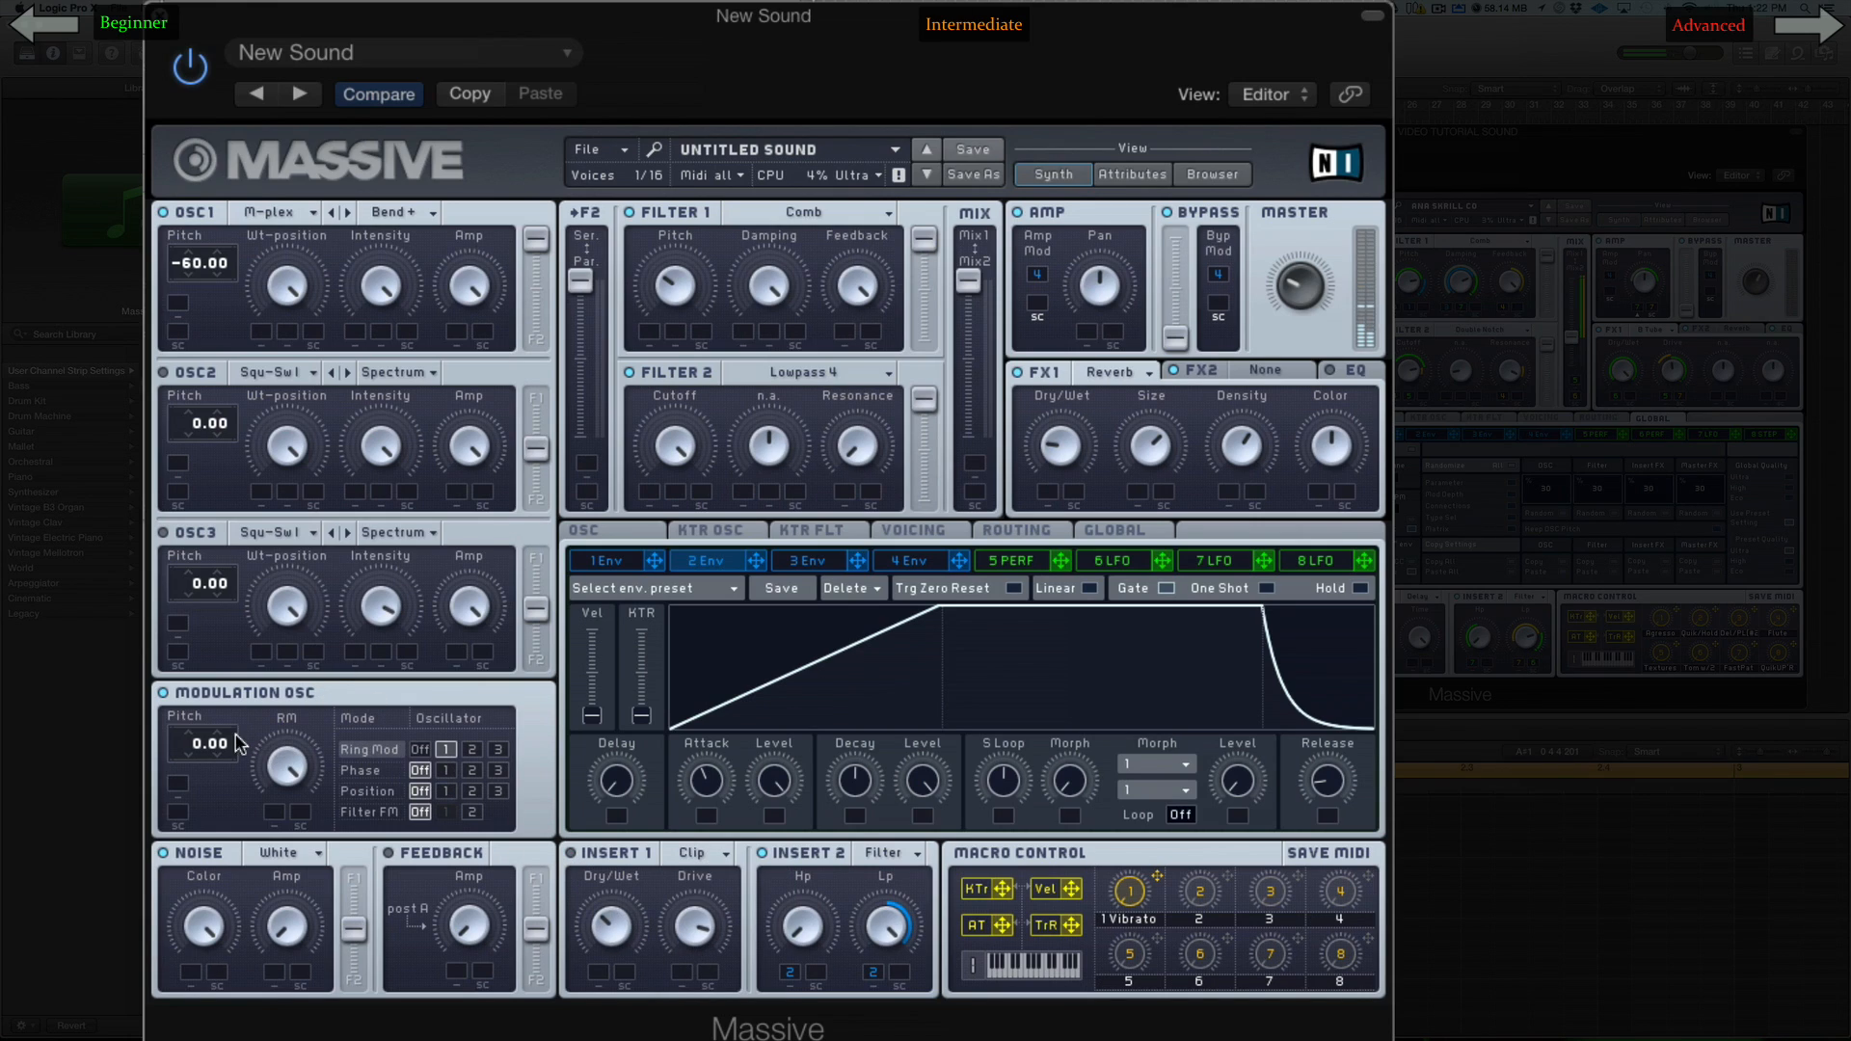
click(444, 770)
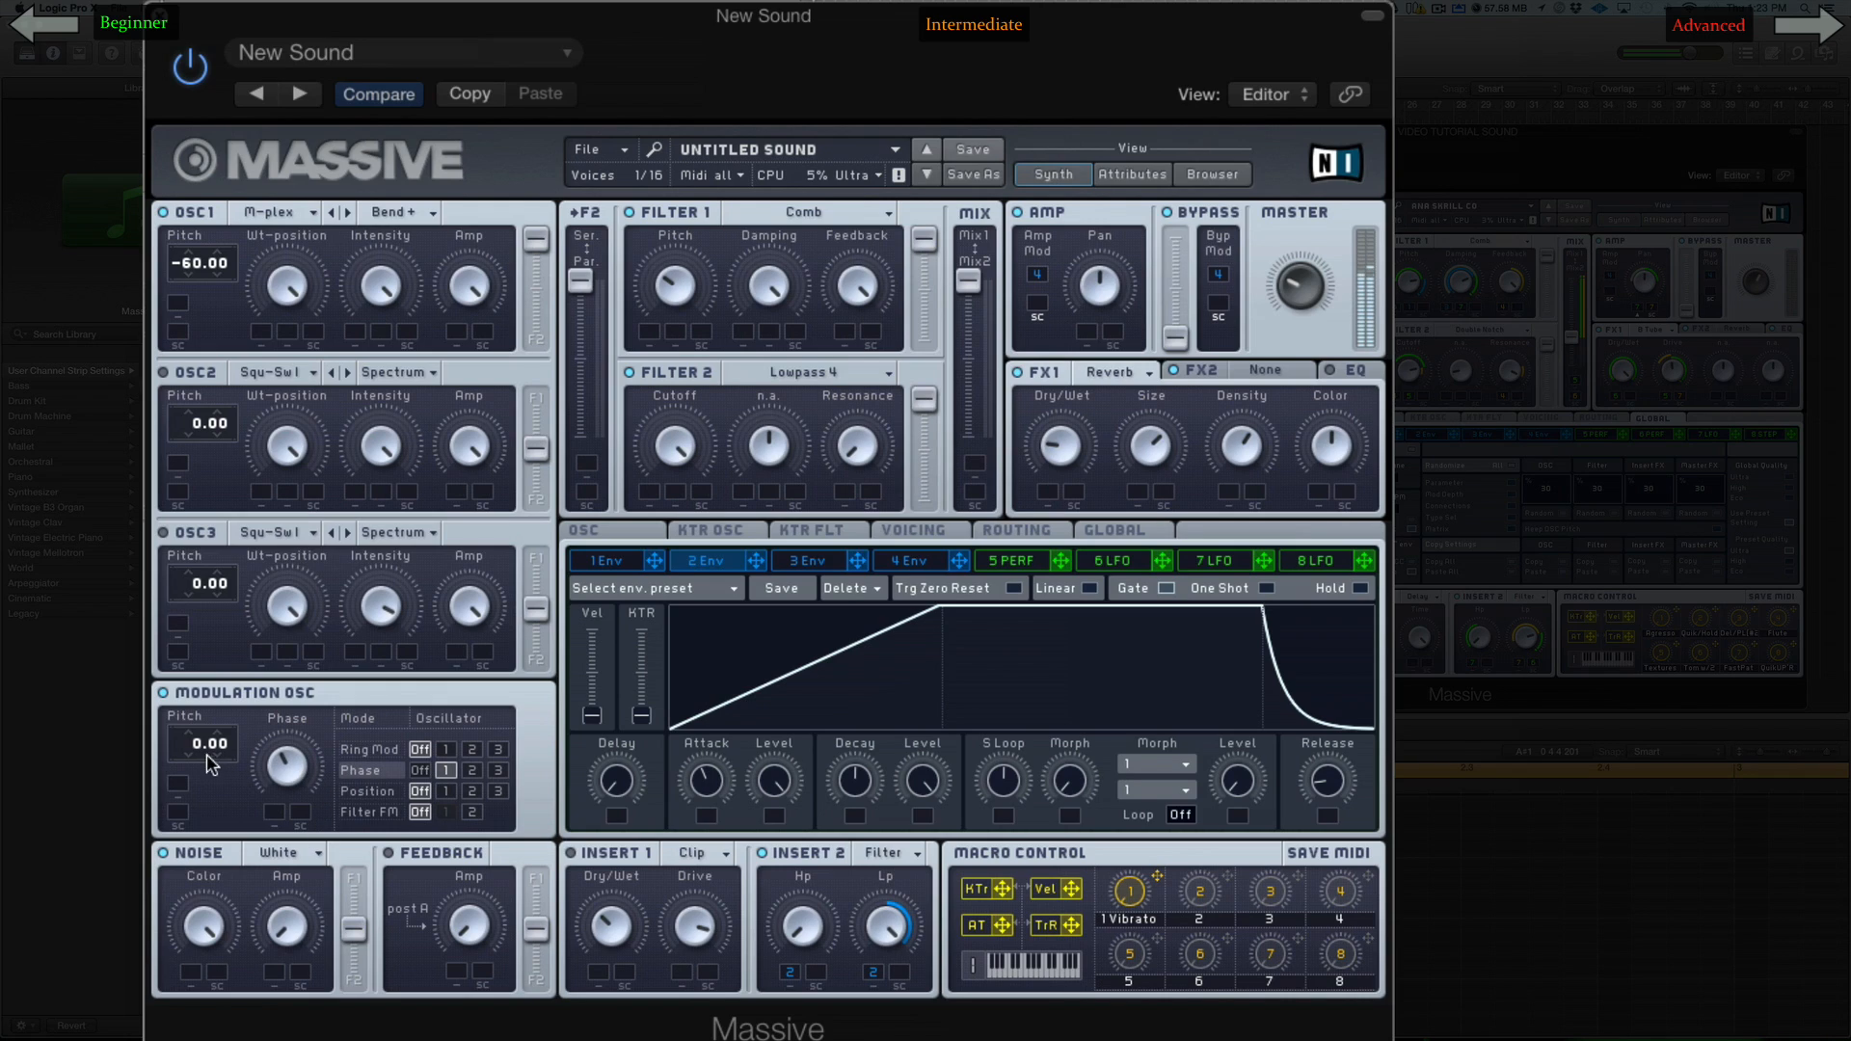
mouse_move(206, 754)
mouse_down()
mouse_move(199, 680)
mouse_move(191, 751)
mouse_up()
click(914, 560)
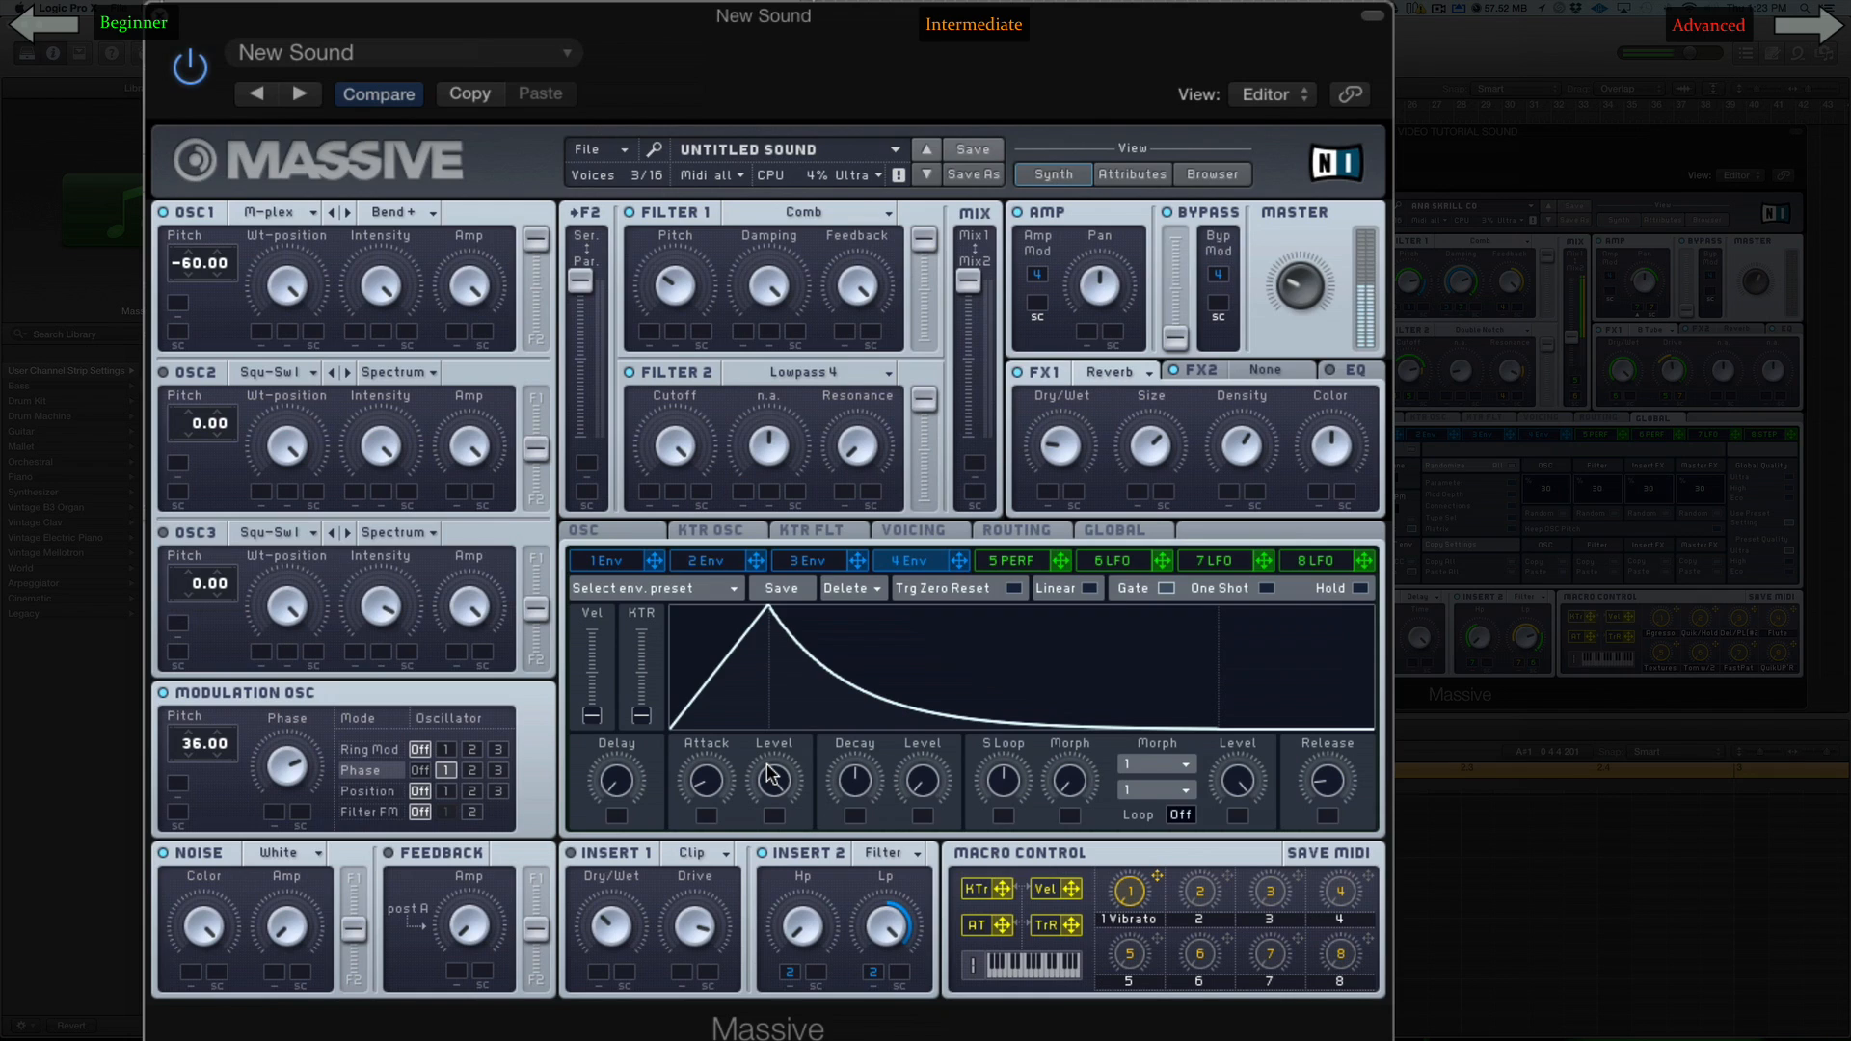
Set FX2 to Delay Synced with the left delay time at 2/16
click(1265, 367)
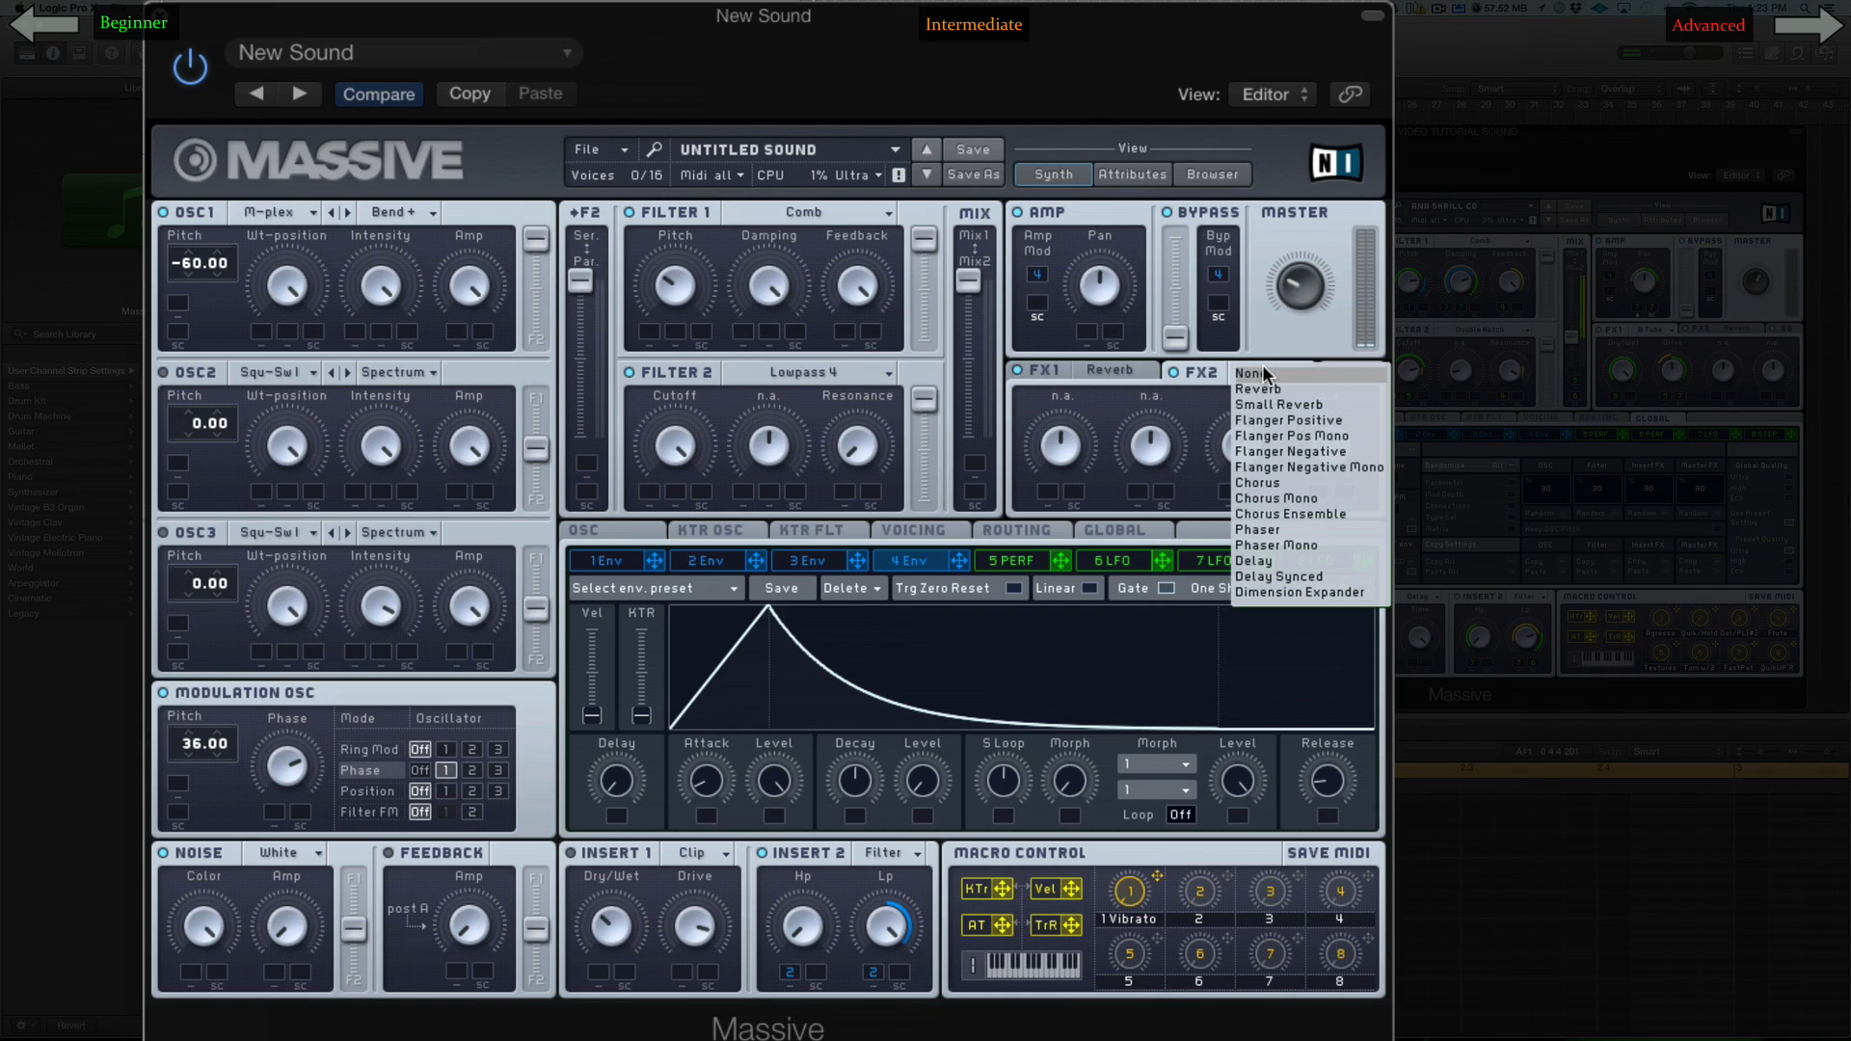
click(1276, 574)
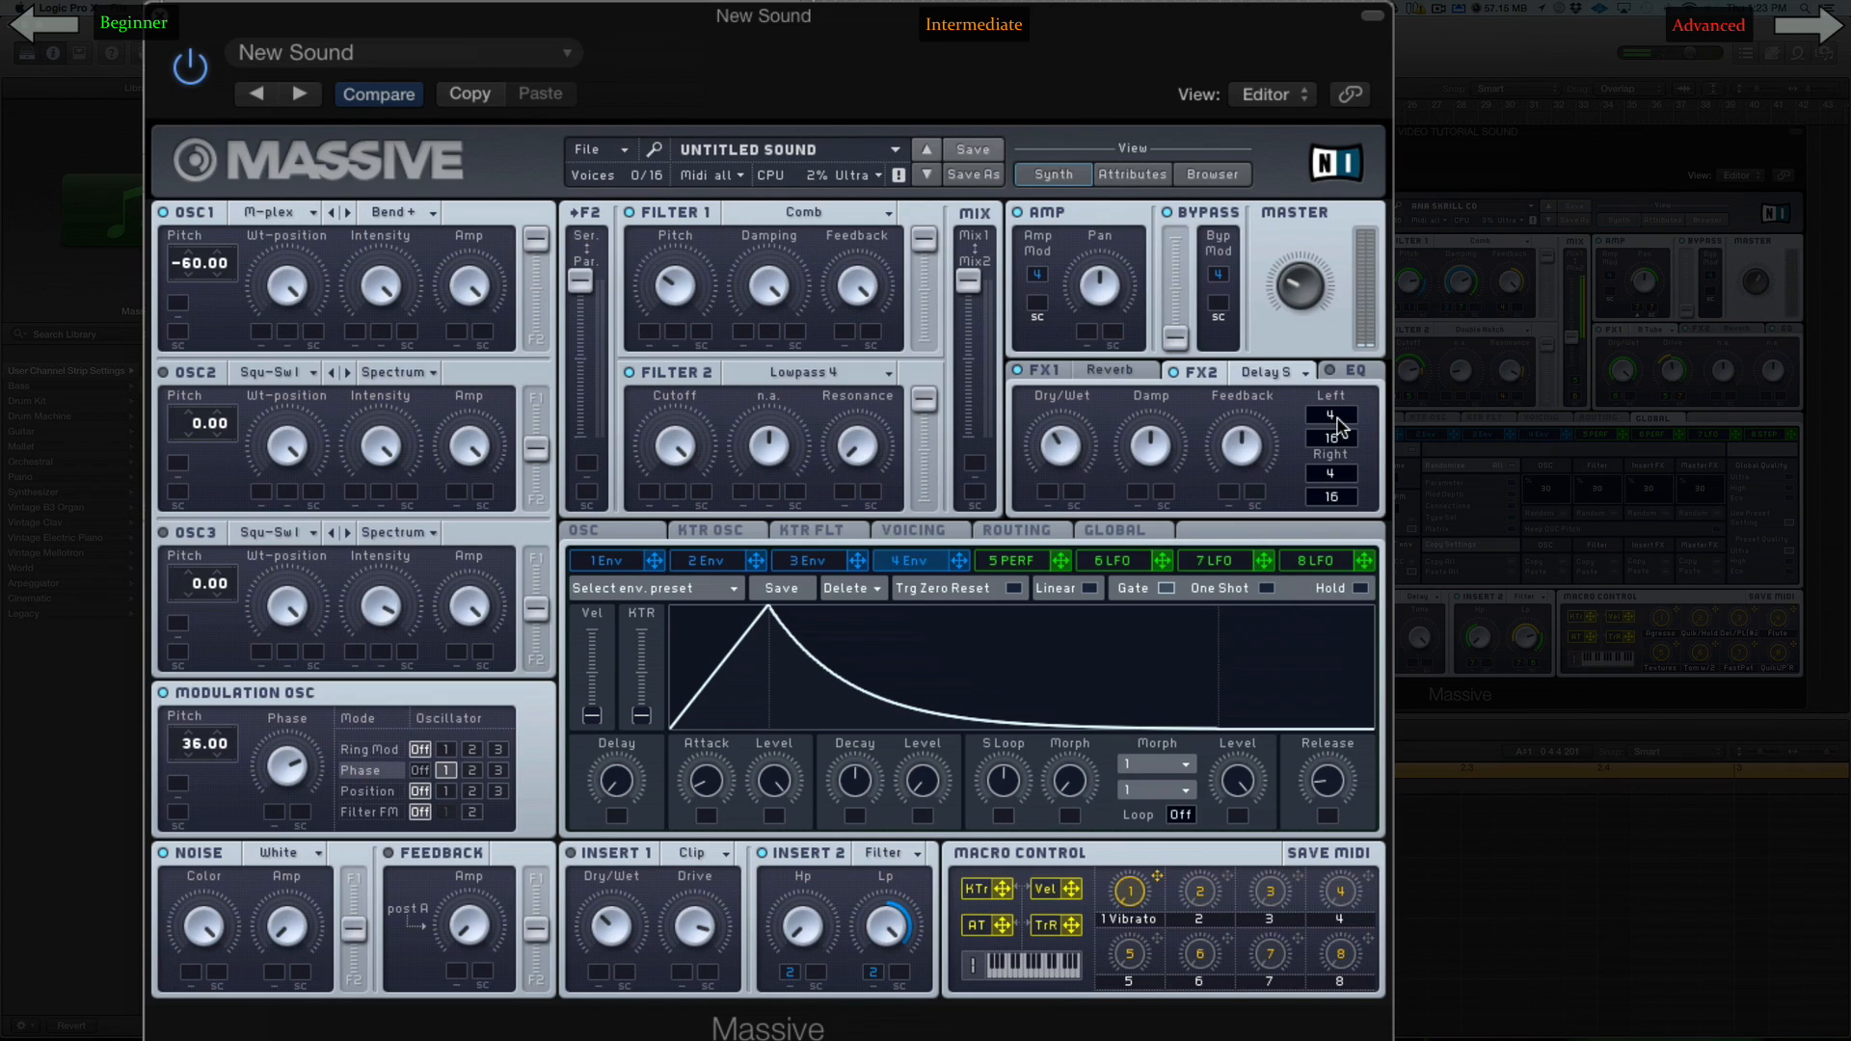
drag(1336, 420, 1339, 444)
Change Insert 1 to Frequency Shifter and adjust its Dry/Wet amount
click(688, 852)
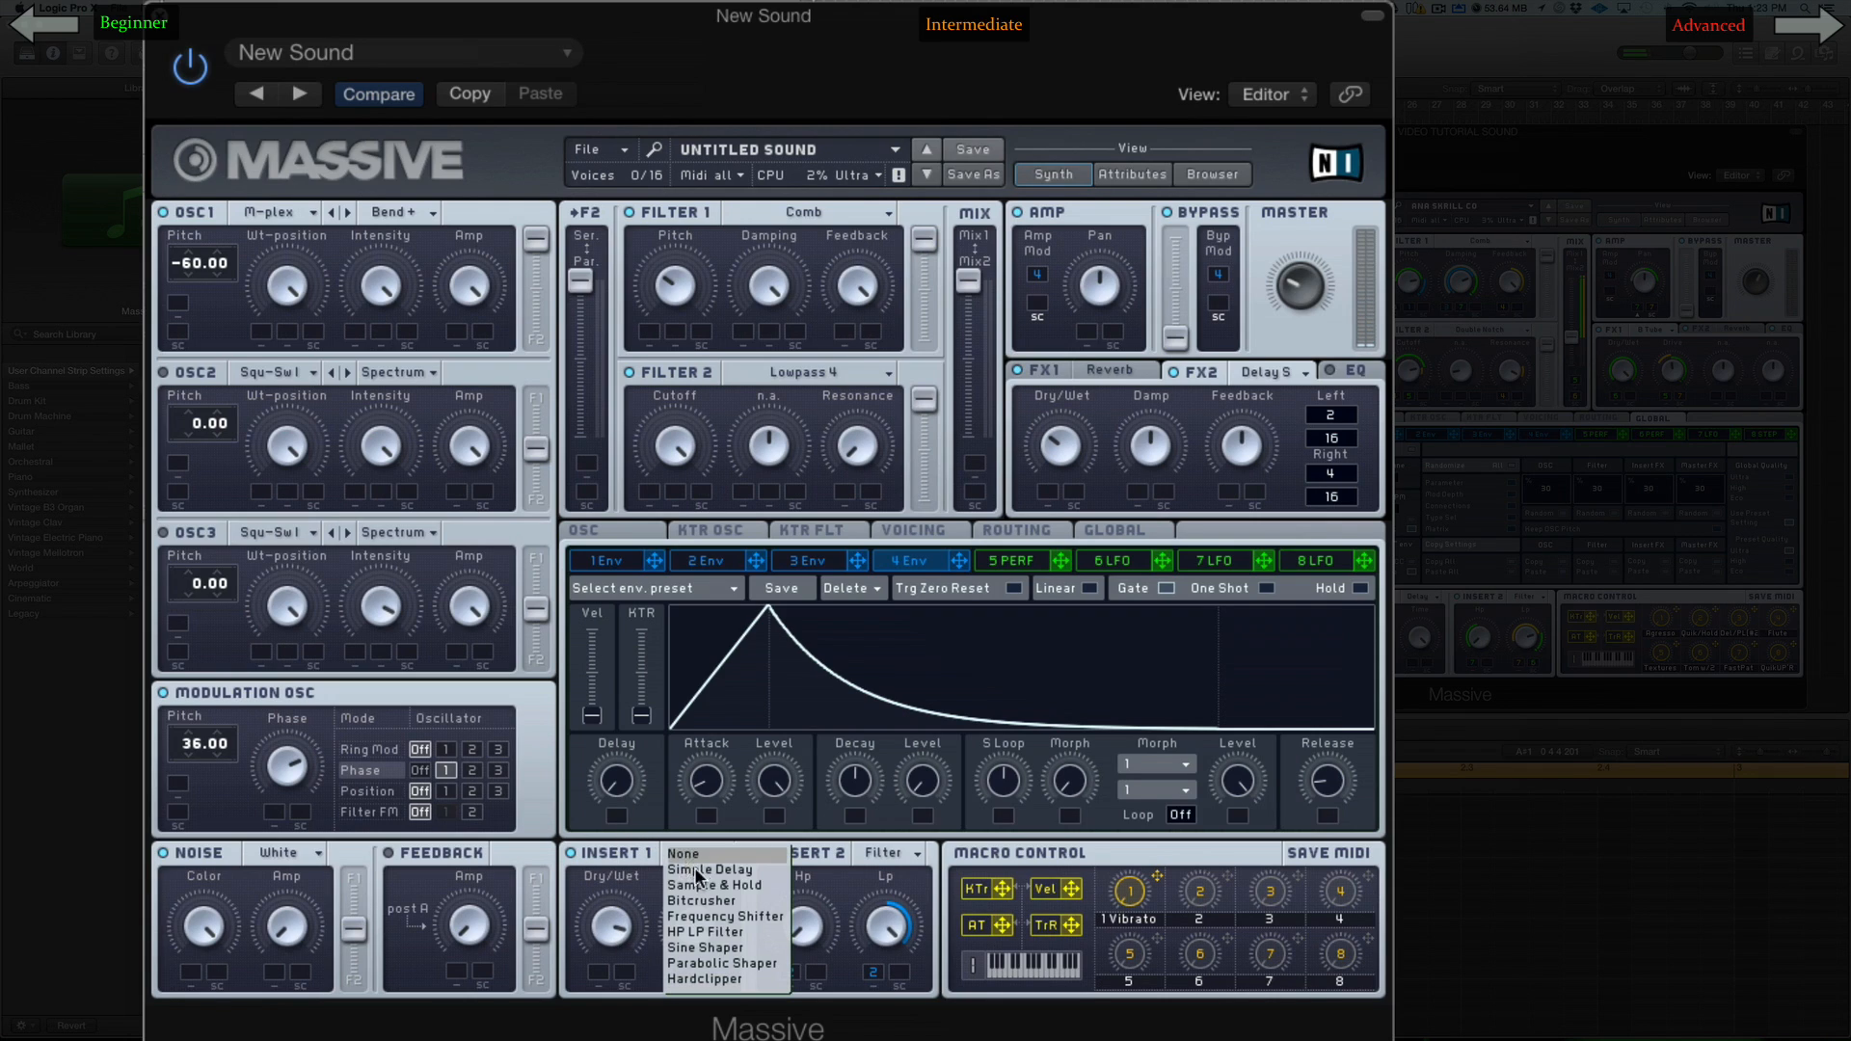
click(720, 914)
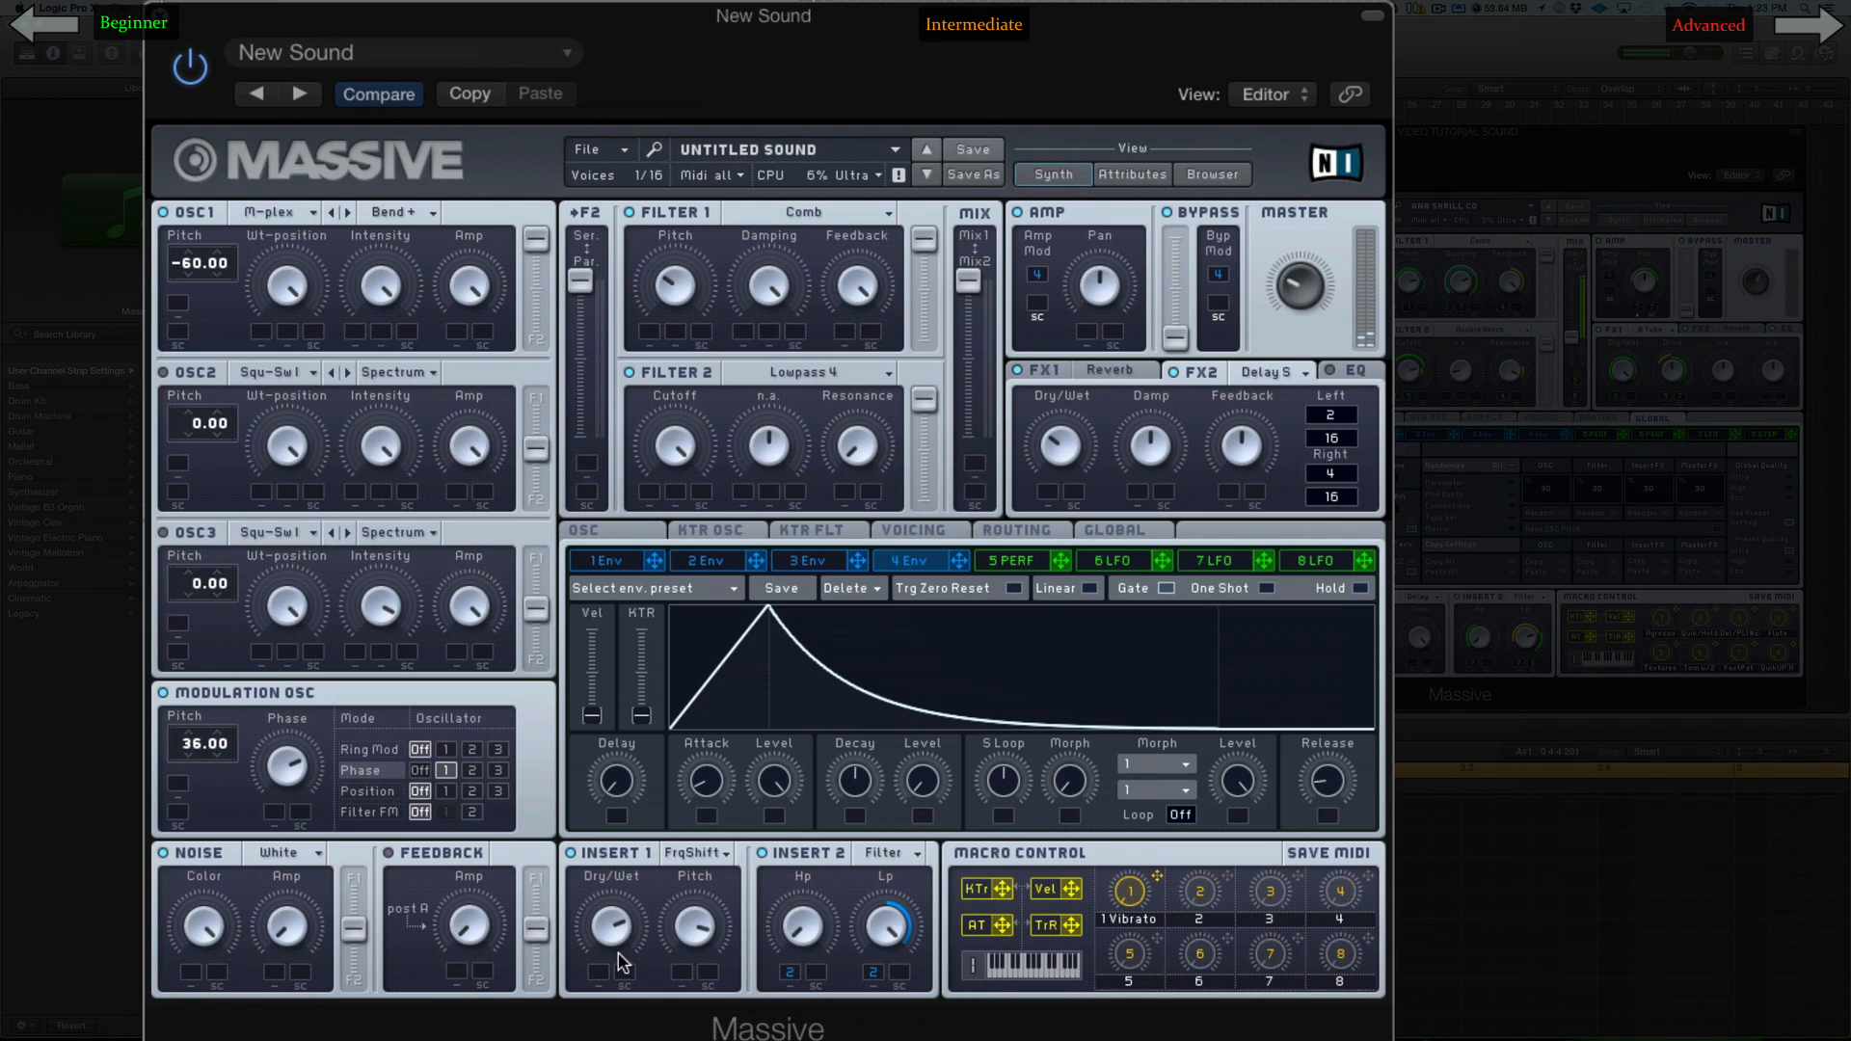
drag(614, 923, 615, 943)
Toggle oscillator 1's phase modulation, Insert 1, FX2, Filter 2 and Filter 1 to compare the sound without them
click(446, 770)
click(570, 853)
click(1173, 372)
click(630, 372)
click(631, 211)
Raise the decay level of envelope 4 so the amplitude sustains while a note is held
click(590, 529)
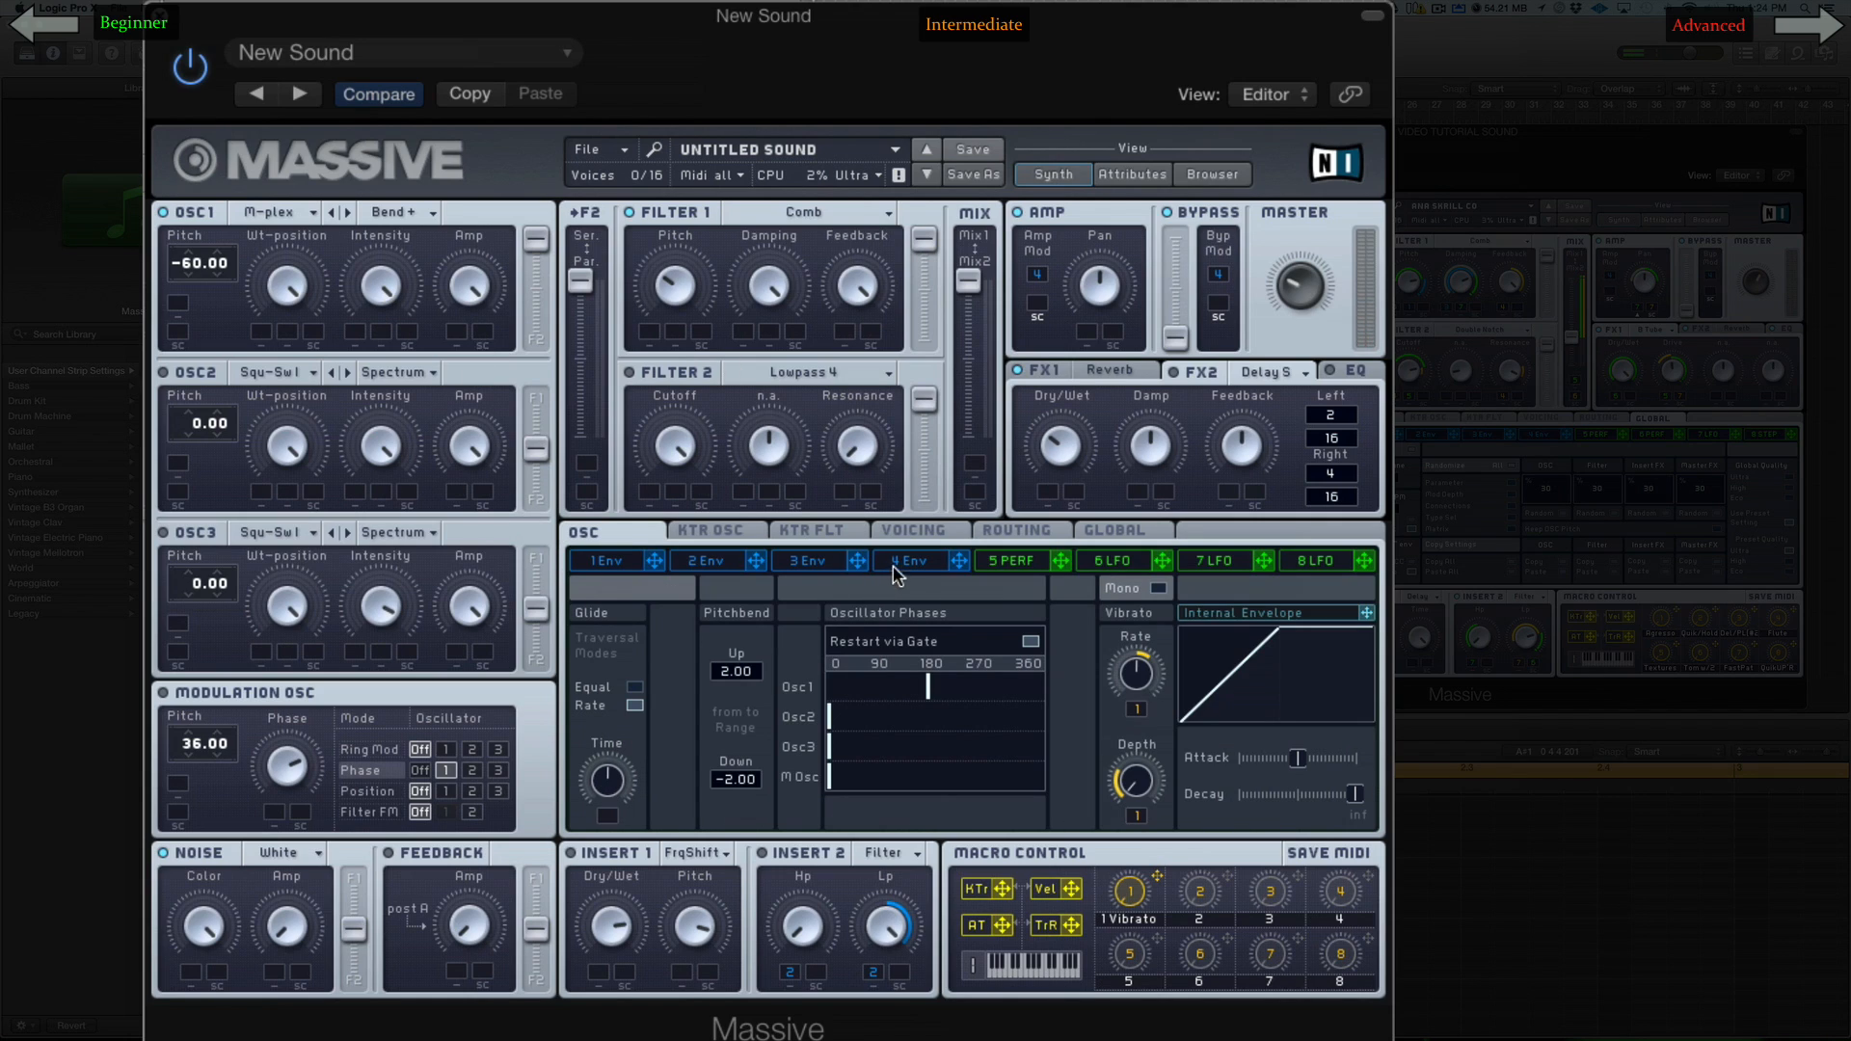
click(659, 567)
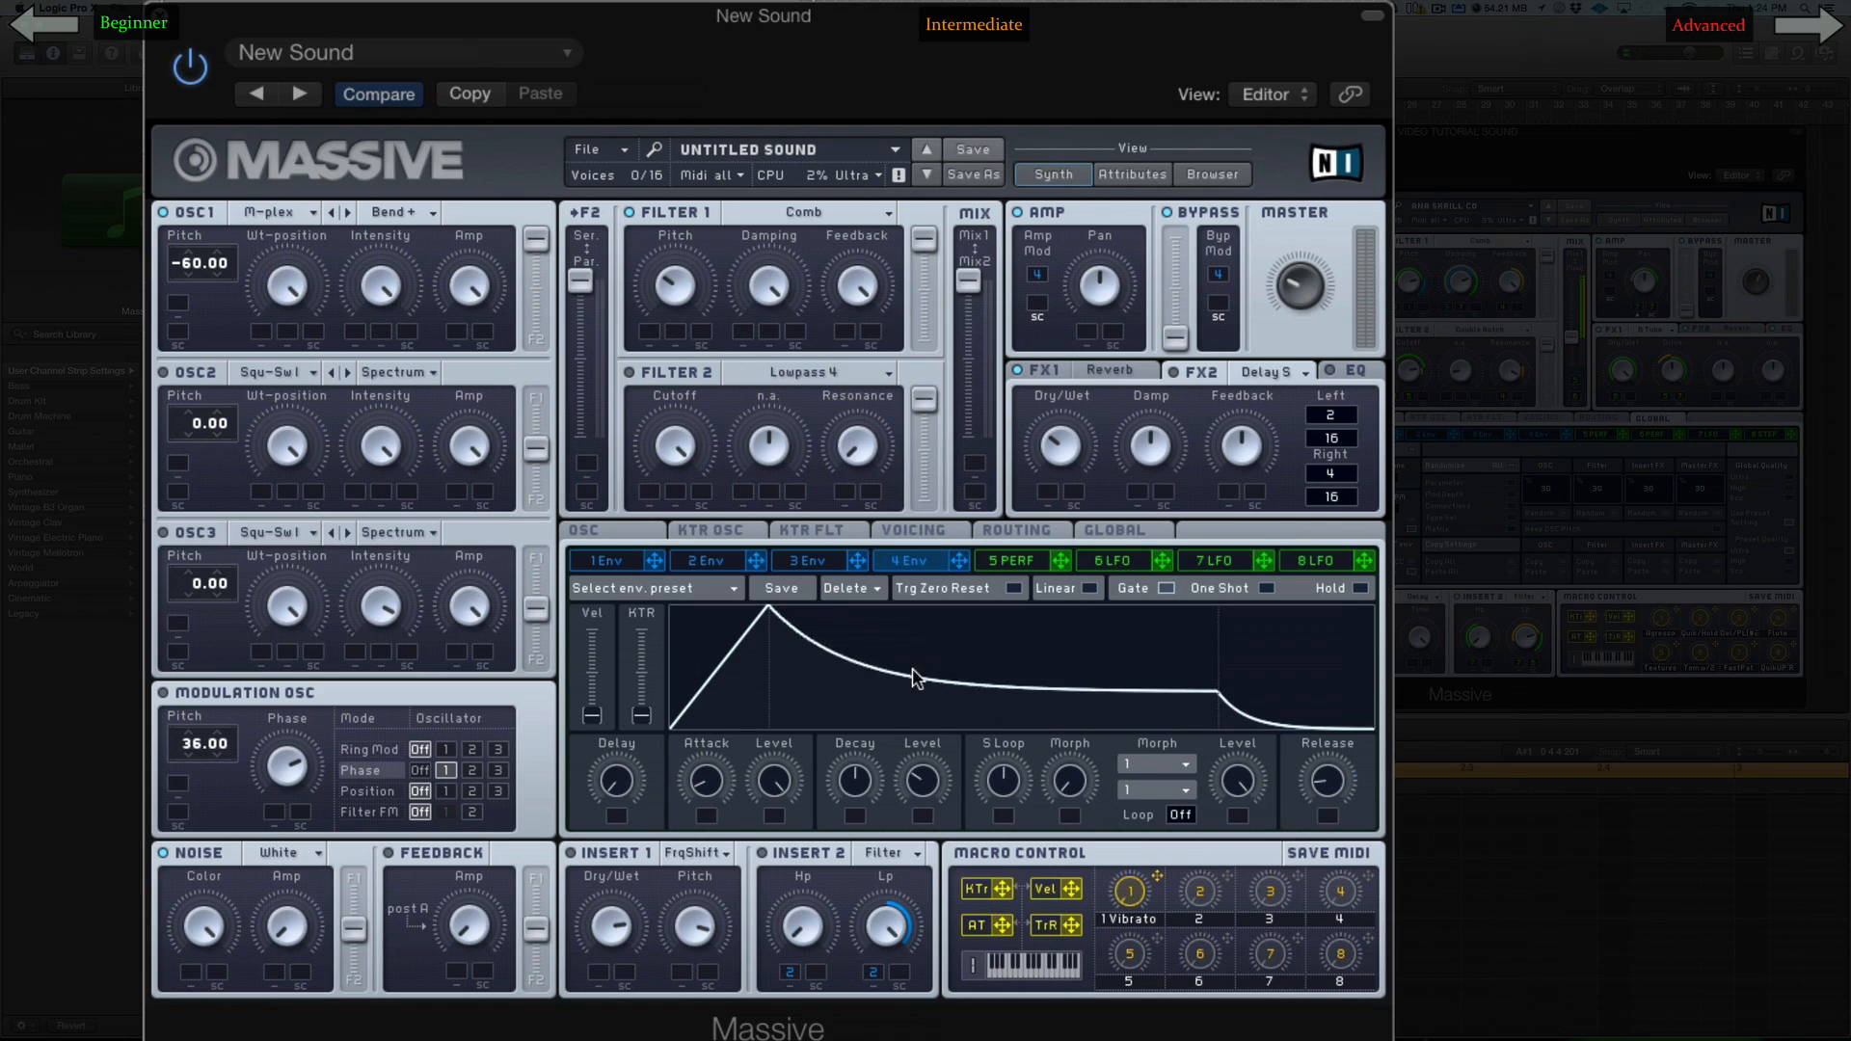
click(615, 563)
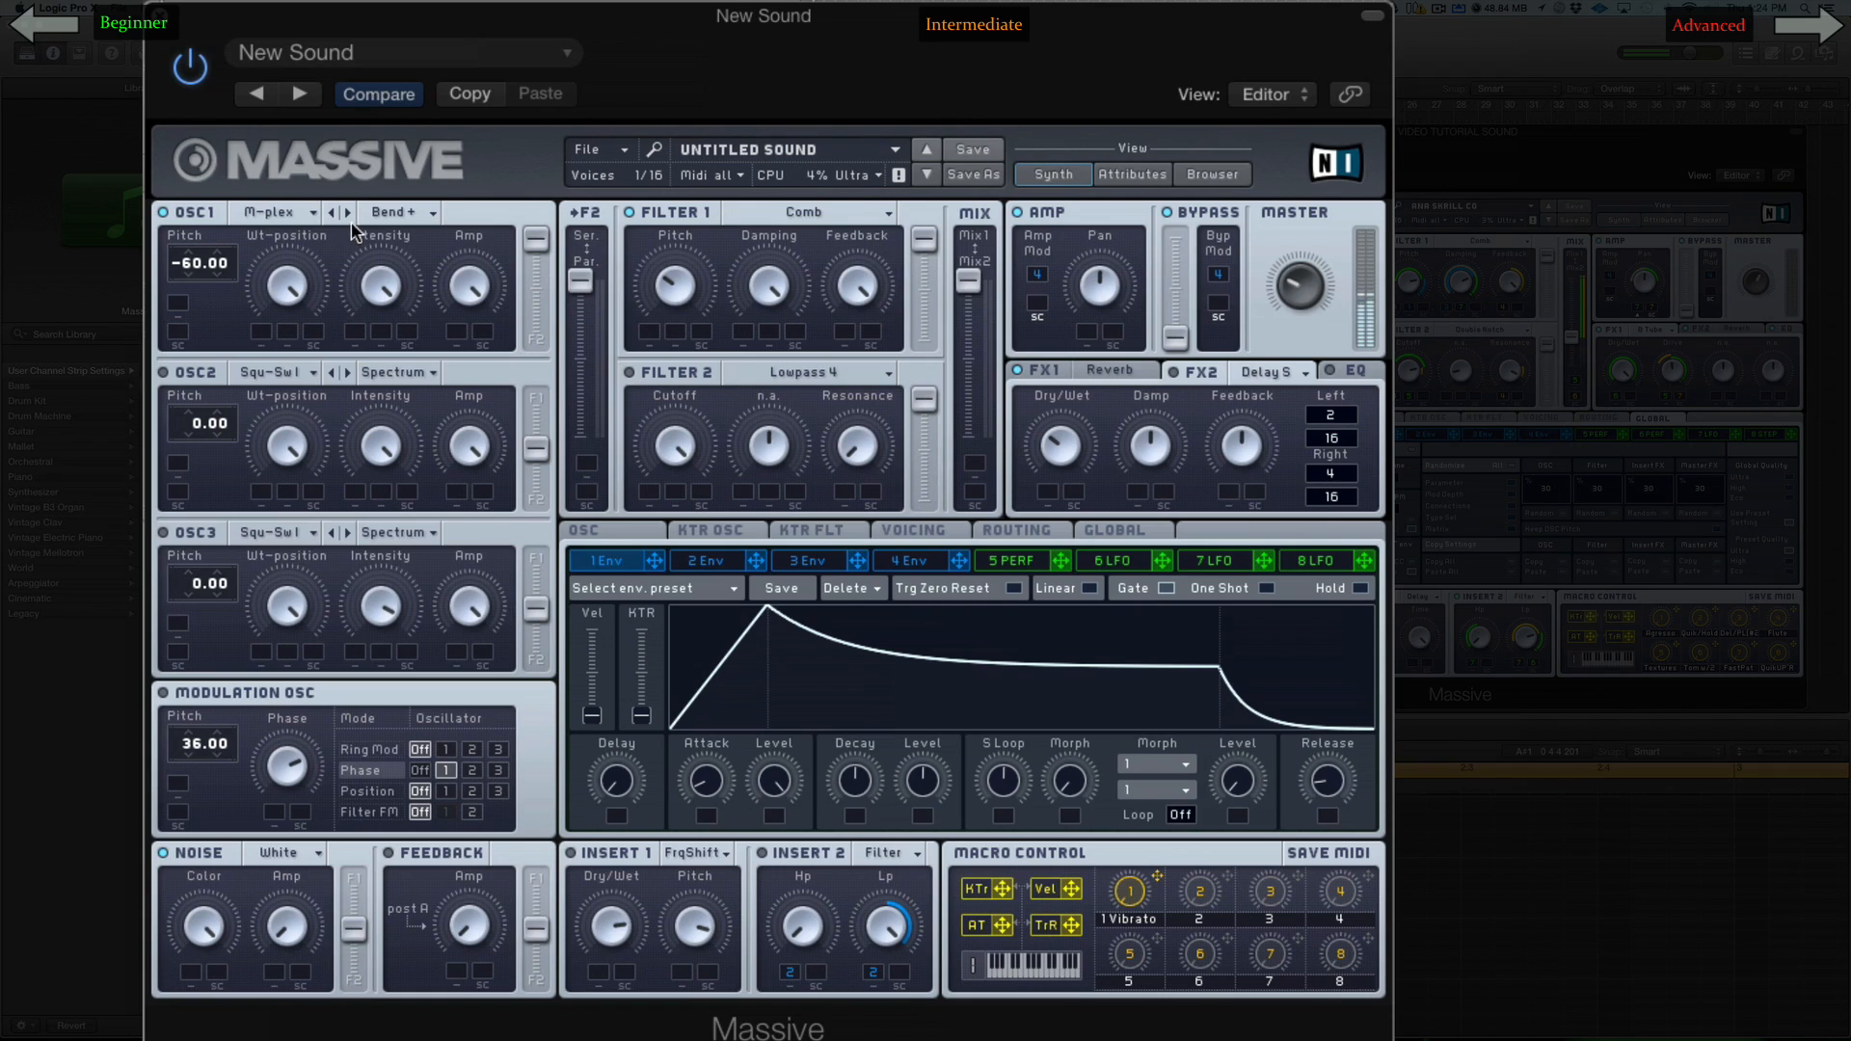
Sweep OSC1's start phase across its range and leave it at about 130 degrees
click(640, 531)
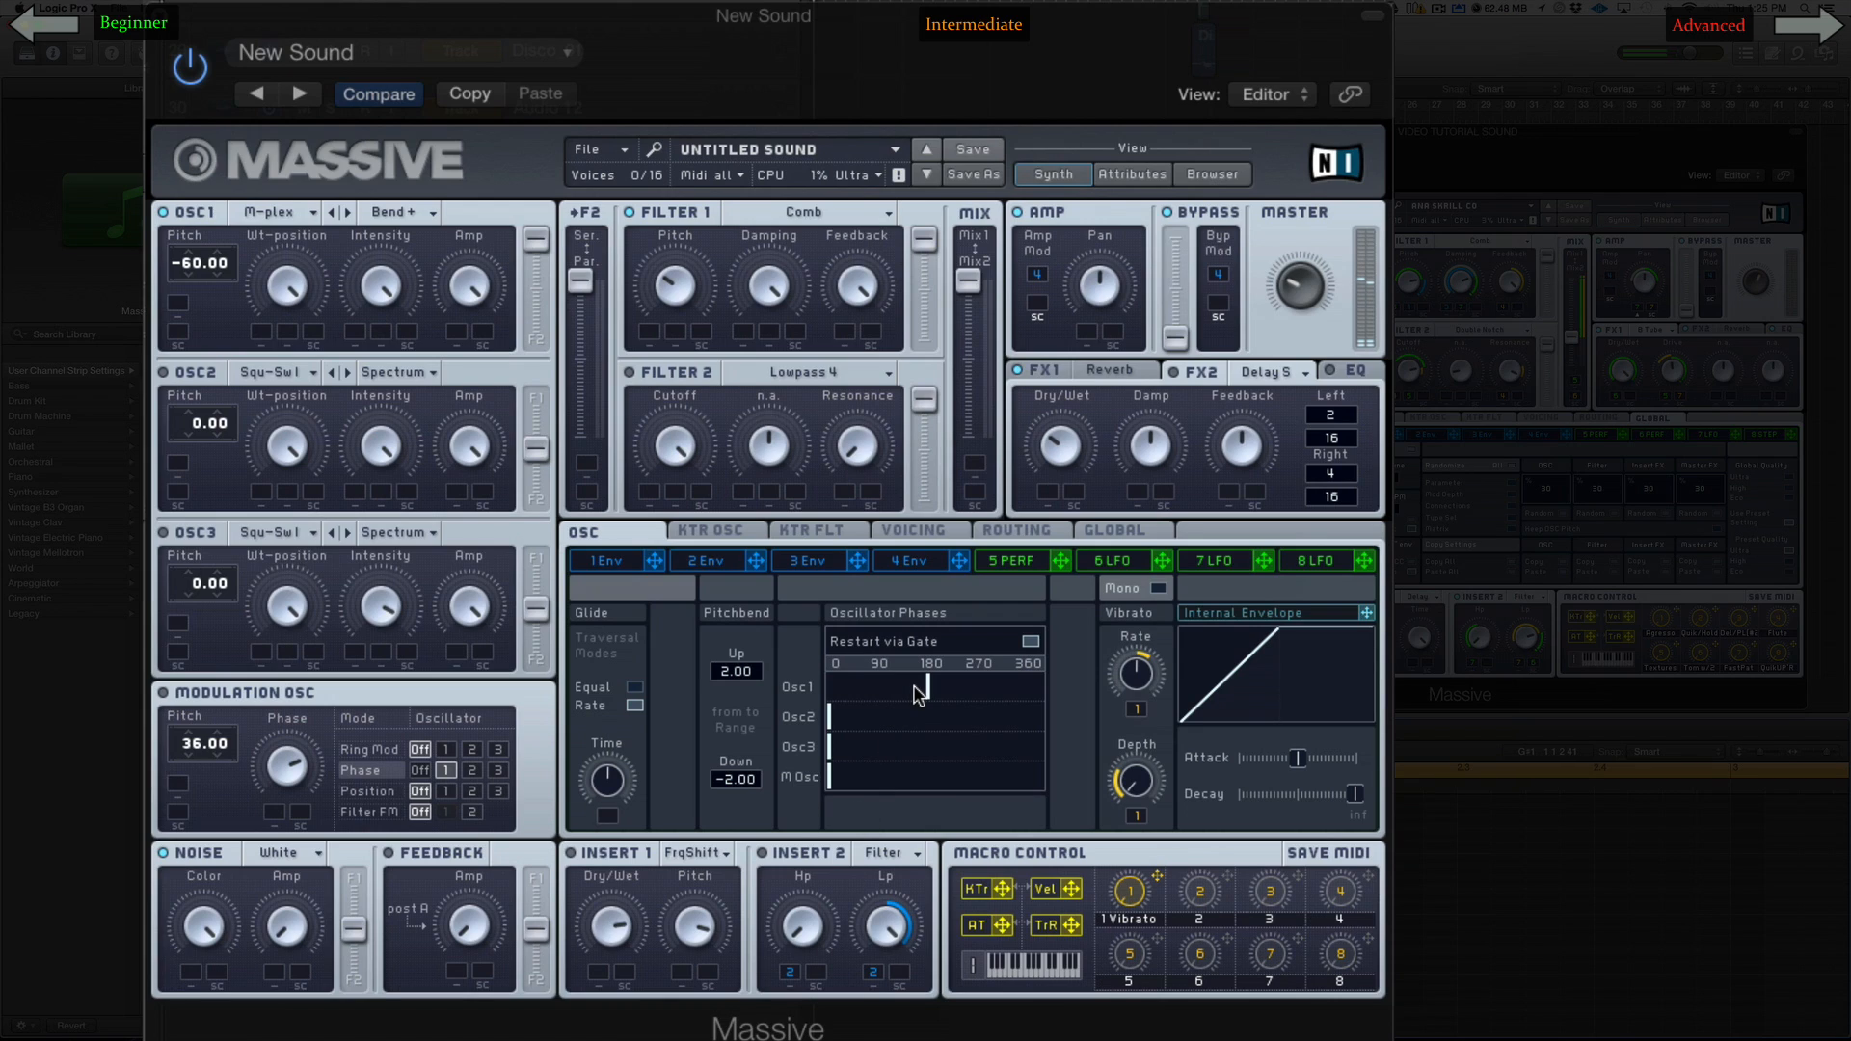
drag(933, 696, 821, 687)
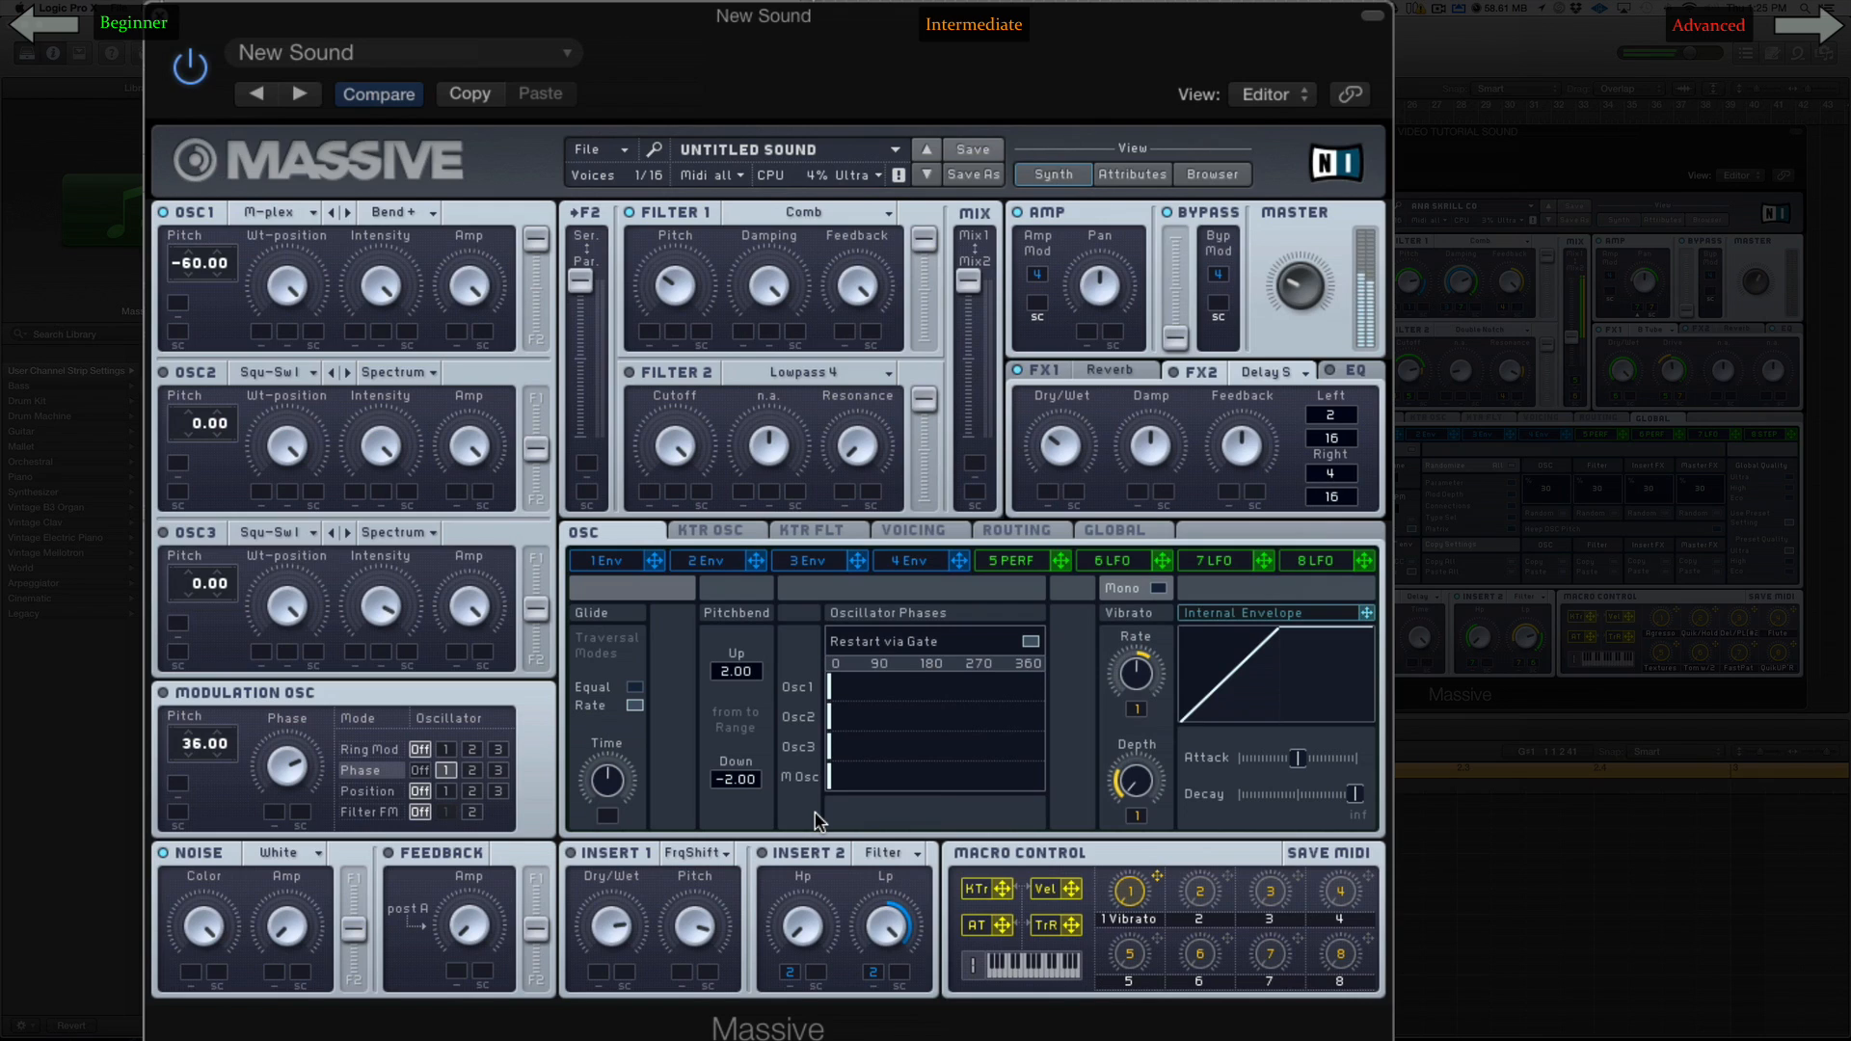
mouse_move(835, 700)
mouse_down()
mouse_move(975, 703)
mouse_move(942, 707)
mouse_move(1046, 682)
mouse_move(816, 688)
mouse_move(1045, 686)
mouse_up()
click(906, 692)
drag(901, 695, 902, 695)
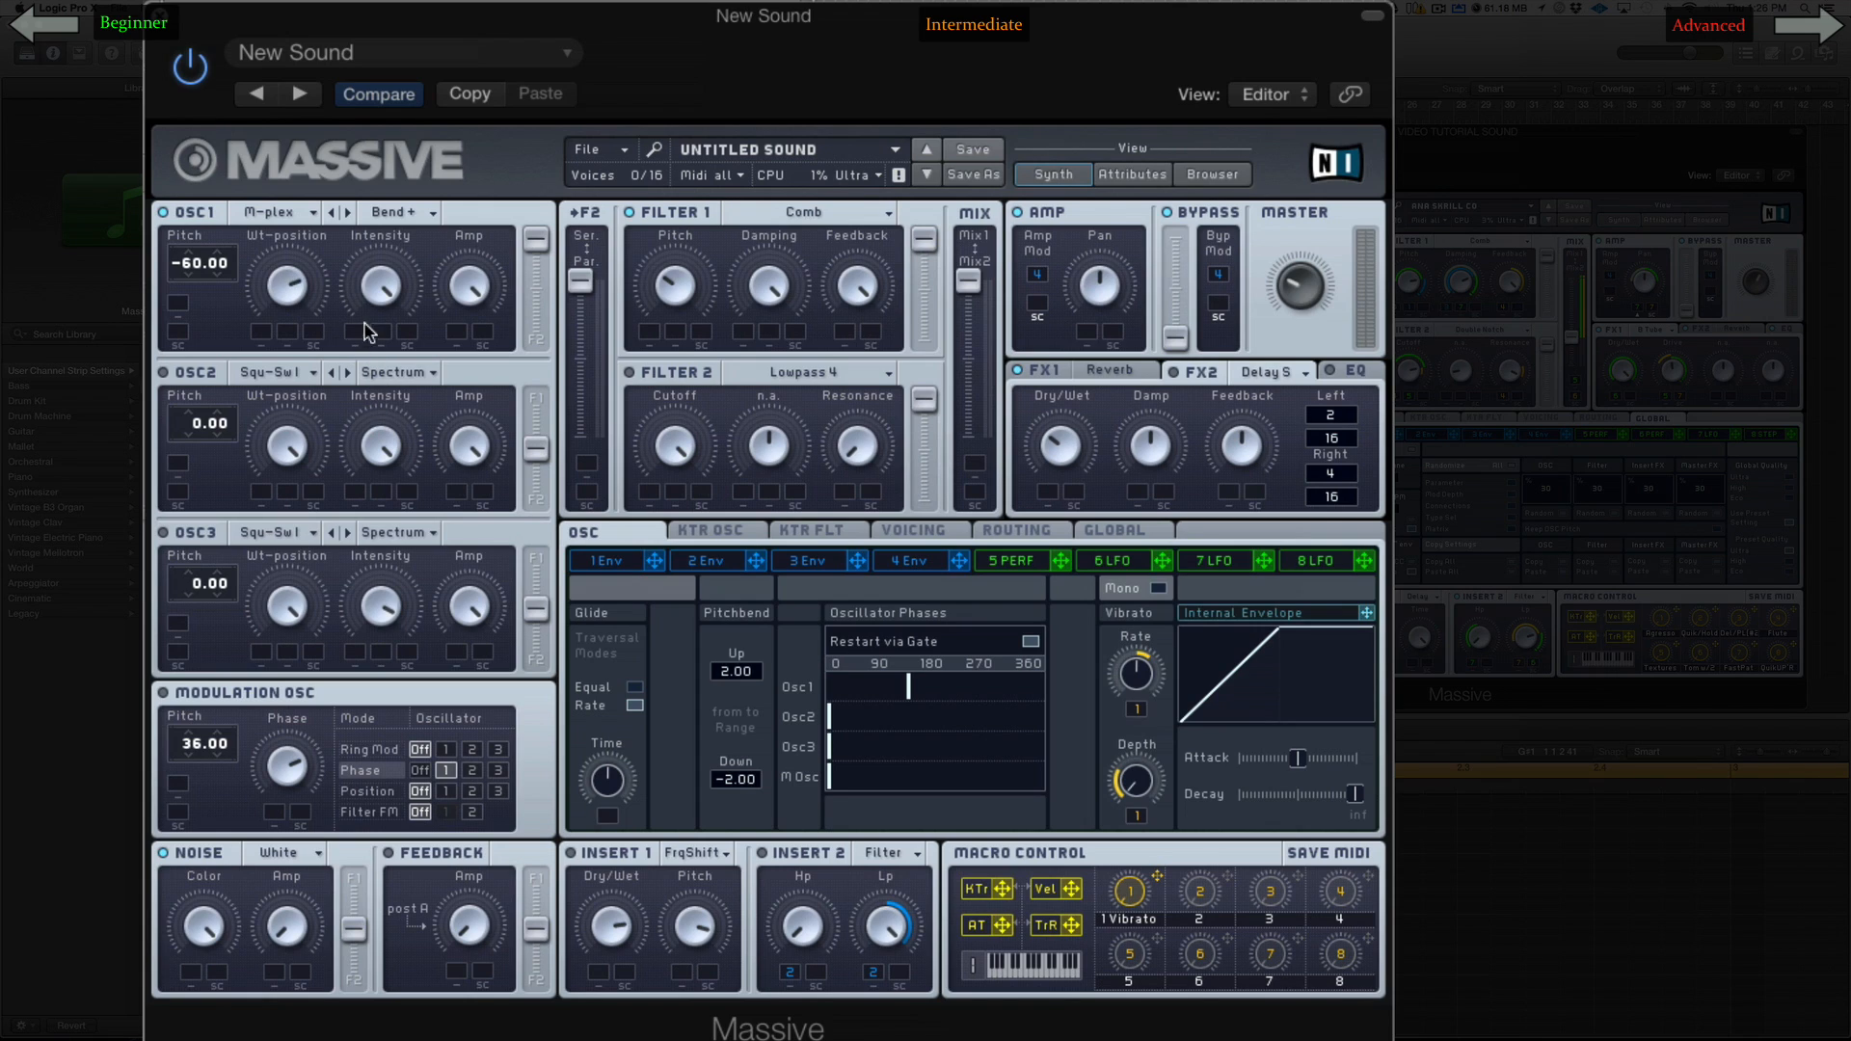
Change the OSC1 wavetable to Reducer and lower its Intensity
click(294, 215)
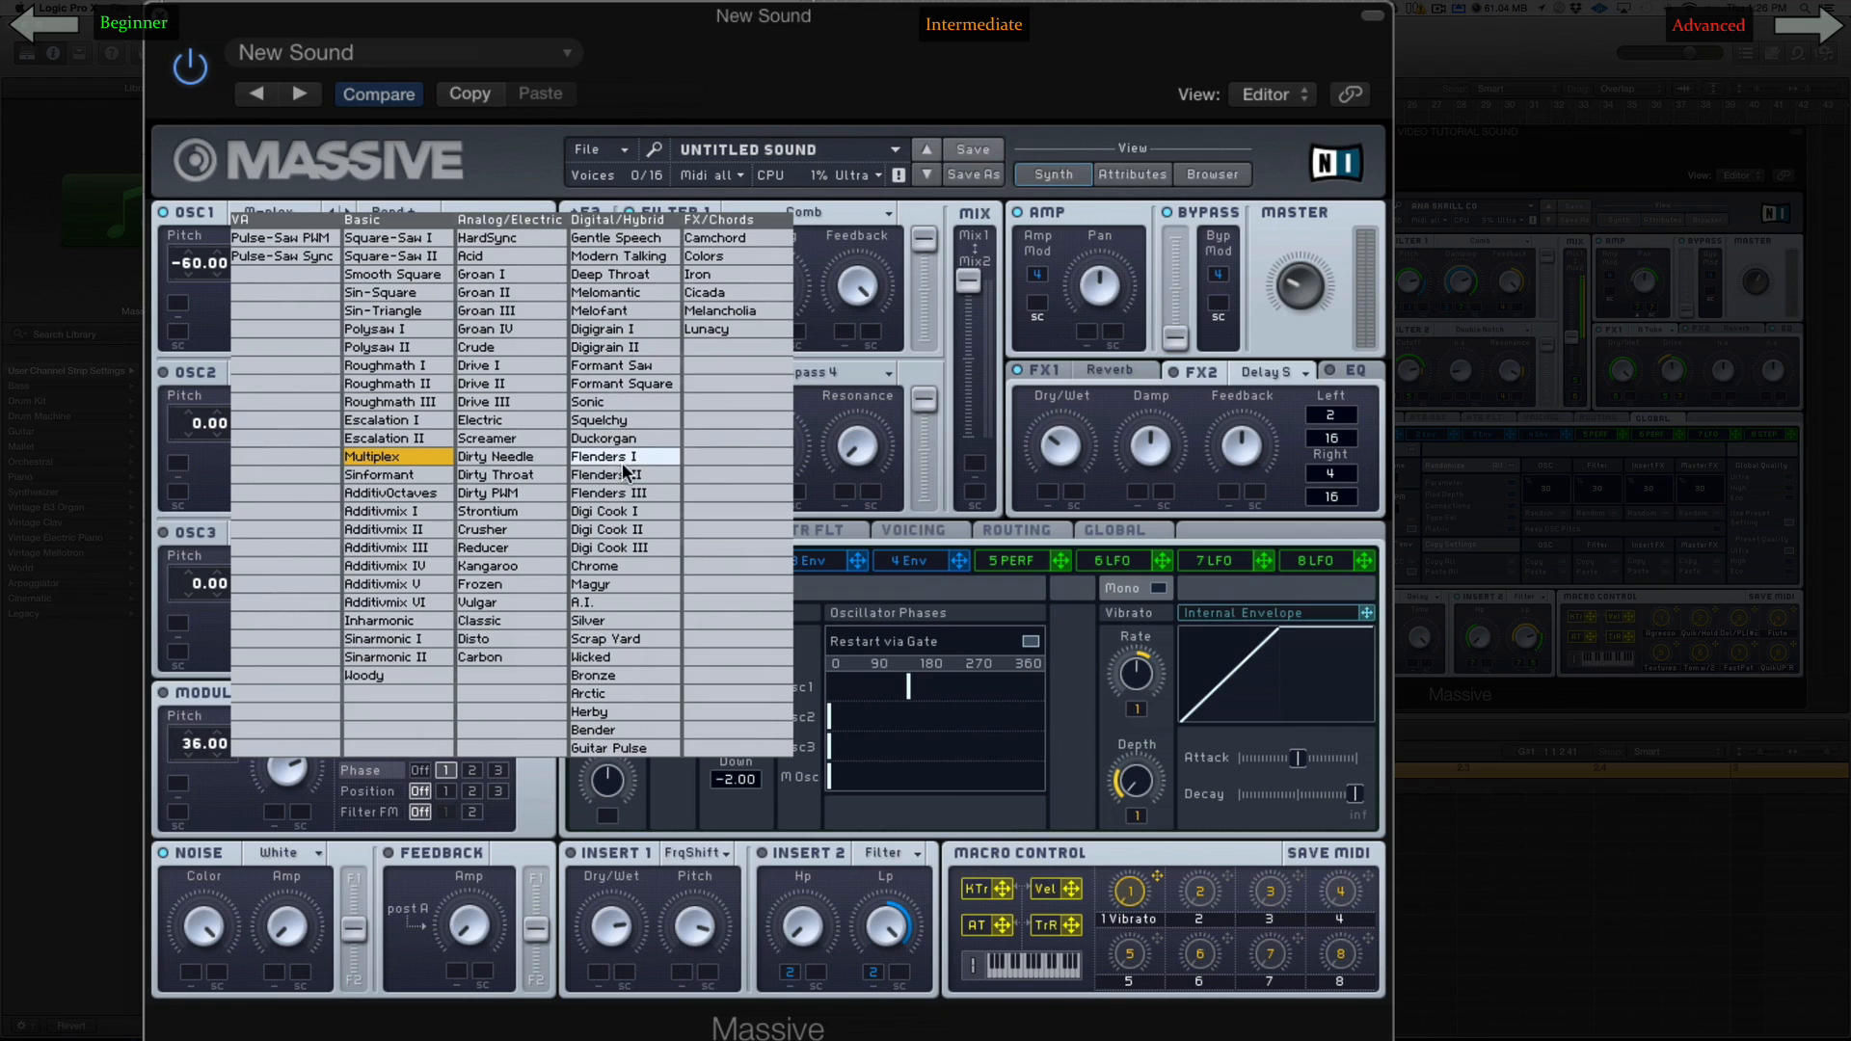
click(501, 547)
drag(410, 292, 425, 430)
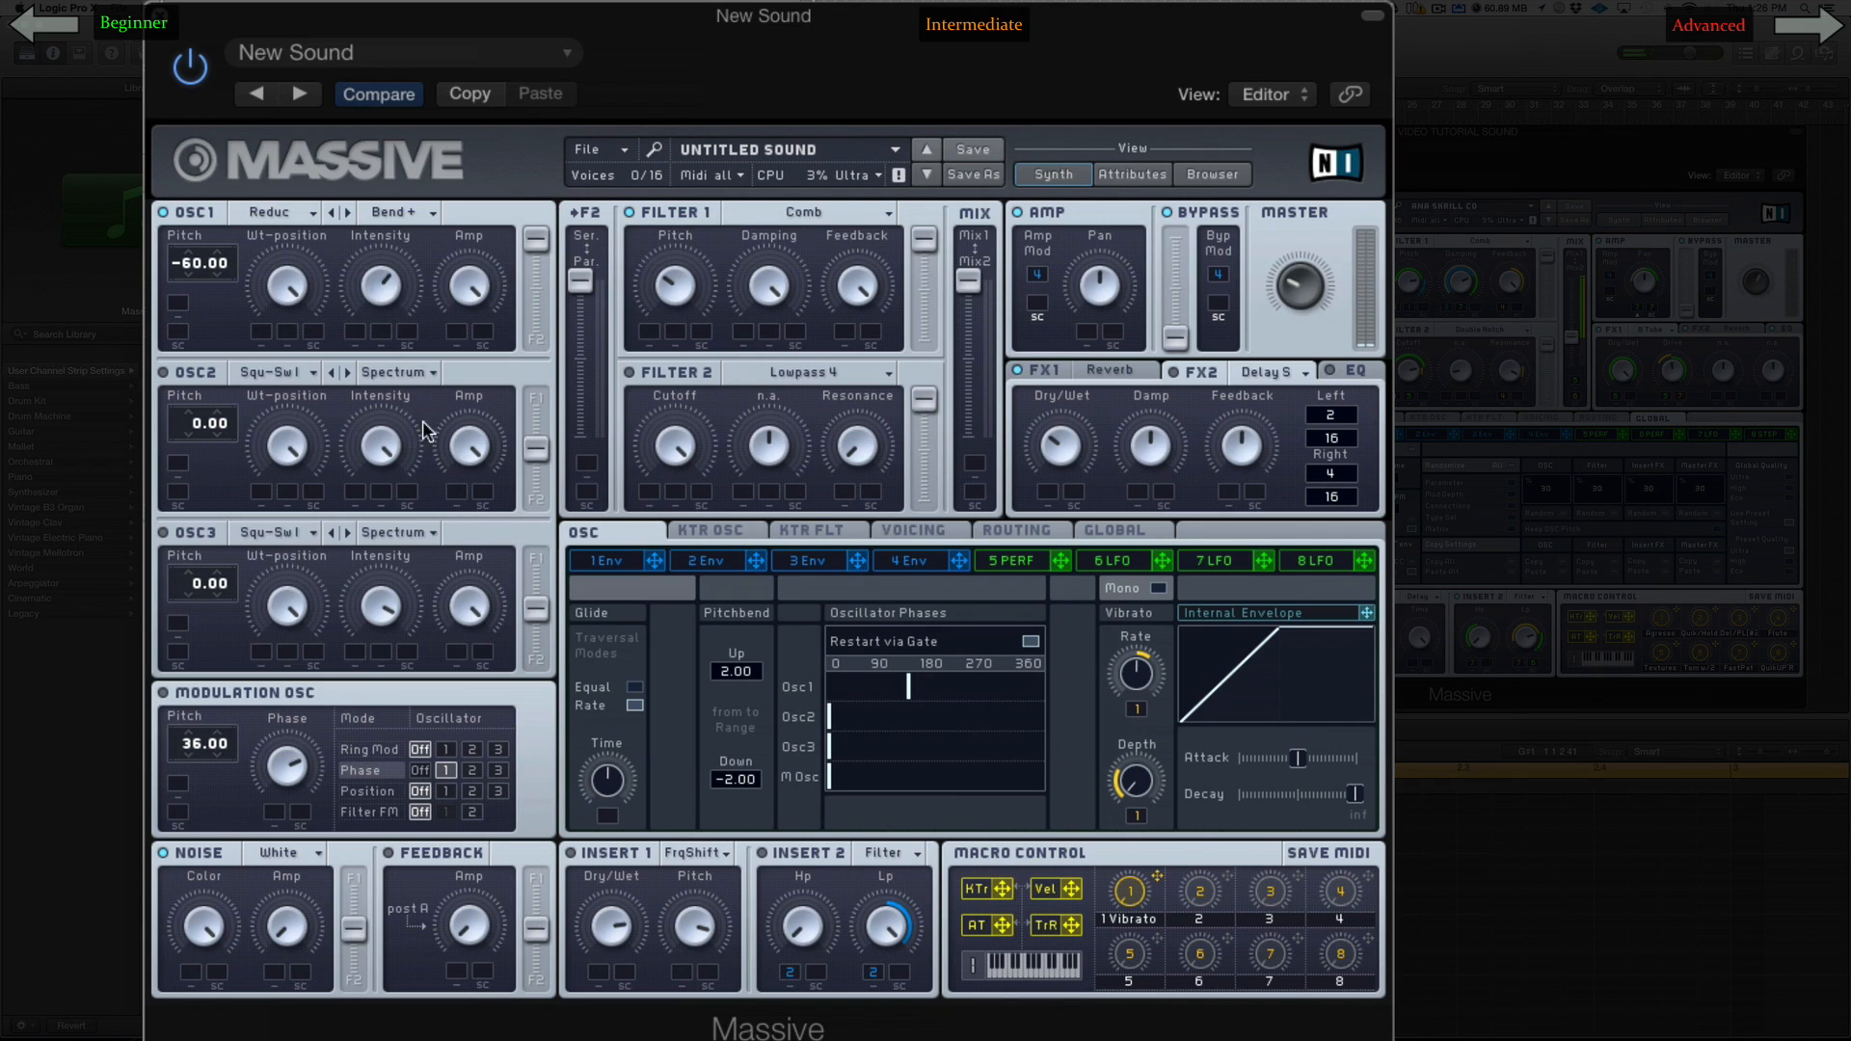
Try the Formant mode on OSC1 while changing its Intensity
click(393, 212)
click(383, 277)
drag(383, 273, 353, 46)
Raise the master volume, adjust OSC1's Wt-position, and set the OSC1 mode back to Bend +
drag(1304, 275, 1304, 232)
drag(283, 293, 316, 339)
click(406, 211)
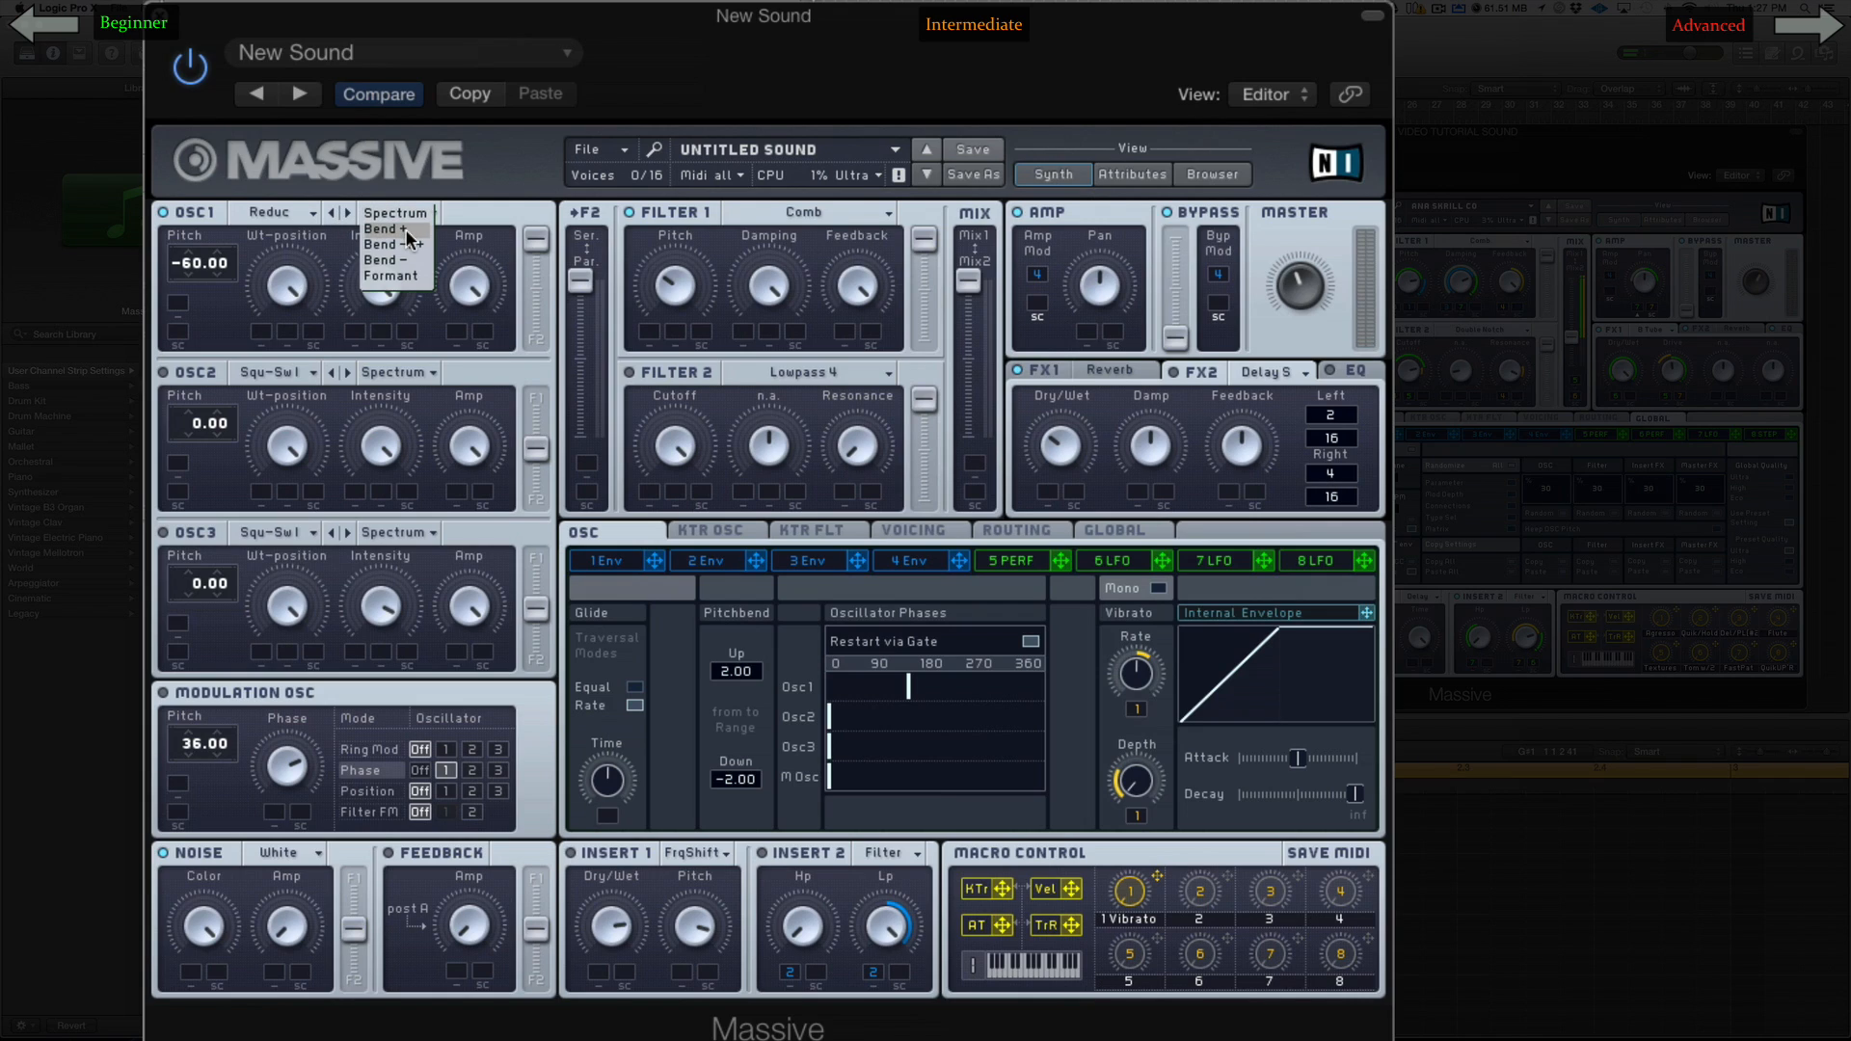
click(405, 229)
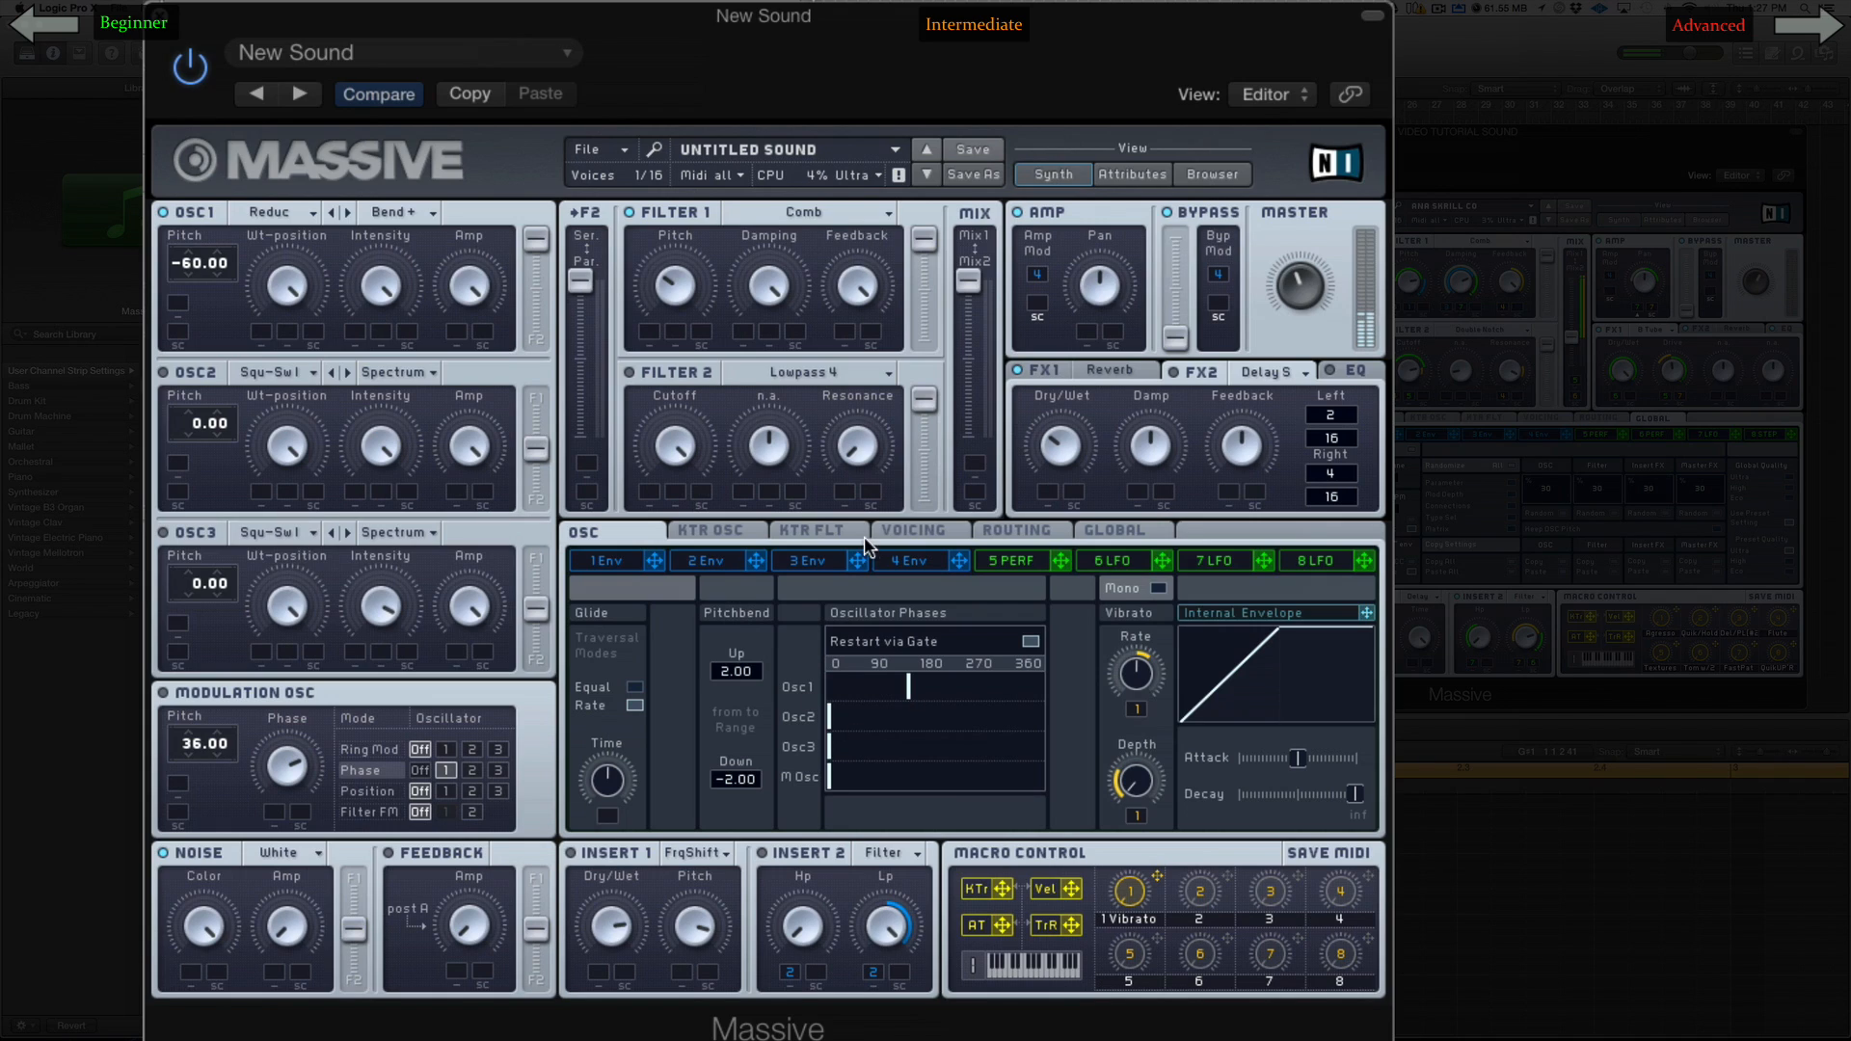
Toggle Insert 2 and sweep its Hp control, and move OSC1's start phase to 0 degrees
click(762, 853)
drag(807, 926, 818, 800)
mouse_move(908, 686)
mouse_down()
mouse_move(835, 696)
mouse_move(1029, 691)
mouse_up()
mouse_move(1022, 687)
mouse_down()
mouse_move(873, 719)
mouse_move(831, 699)
mouse_up()
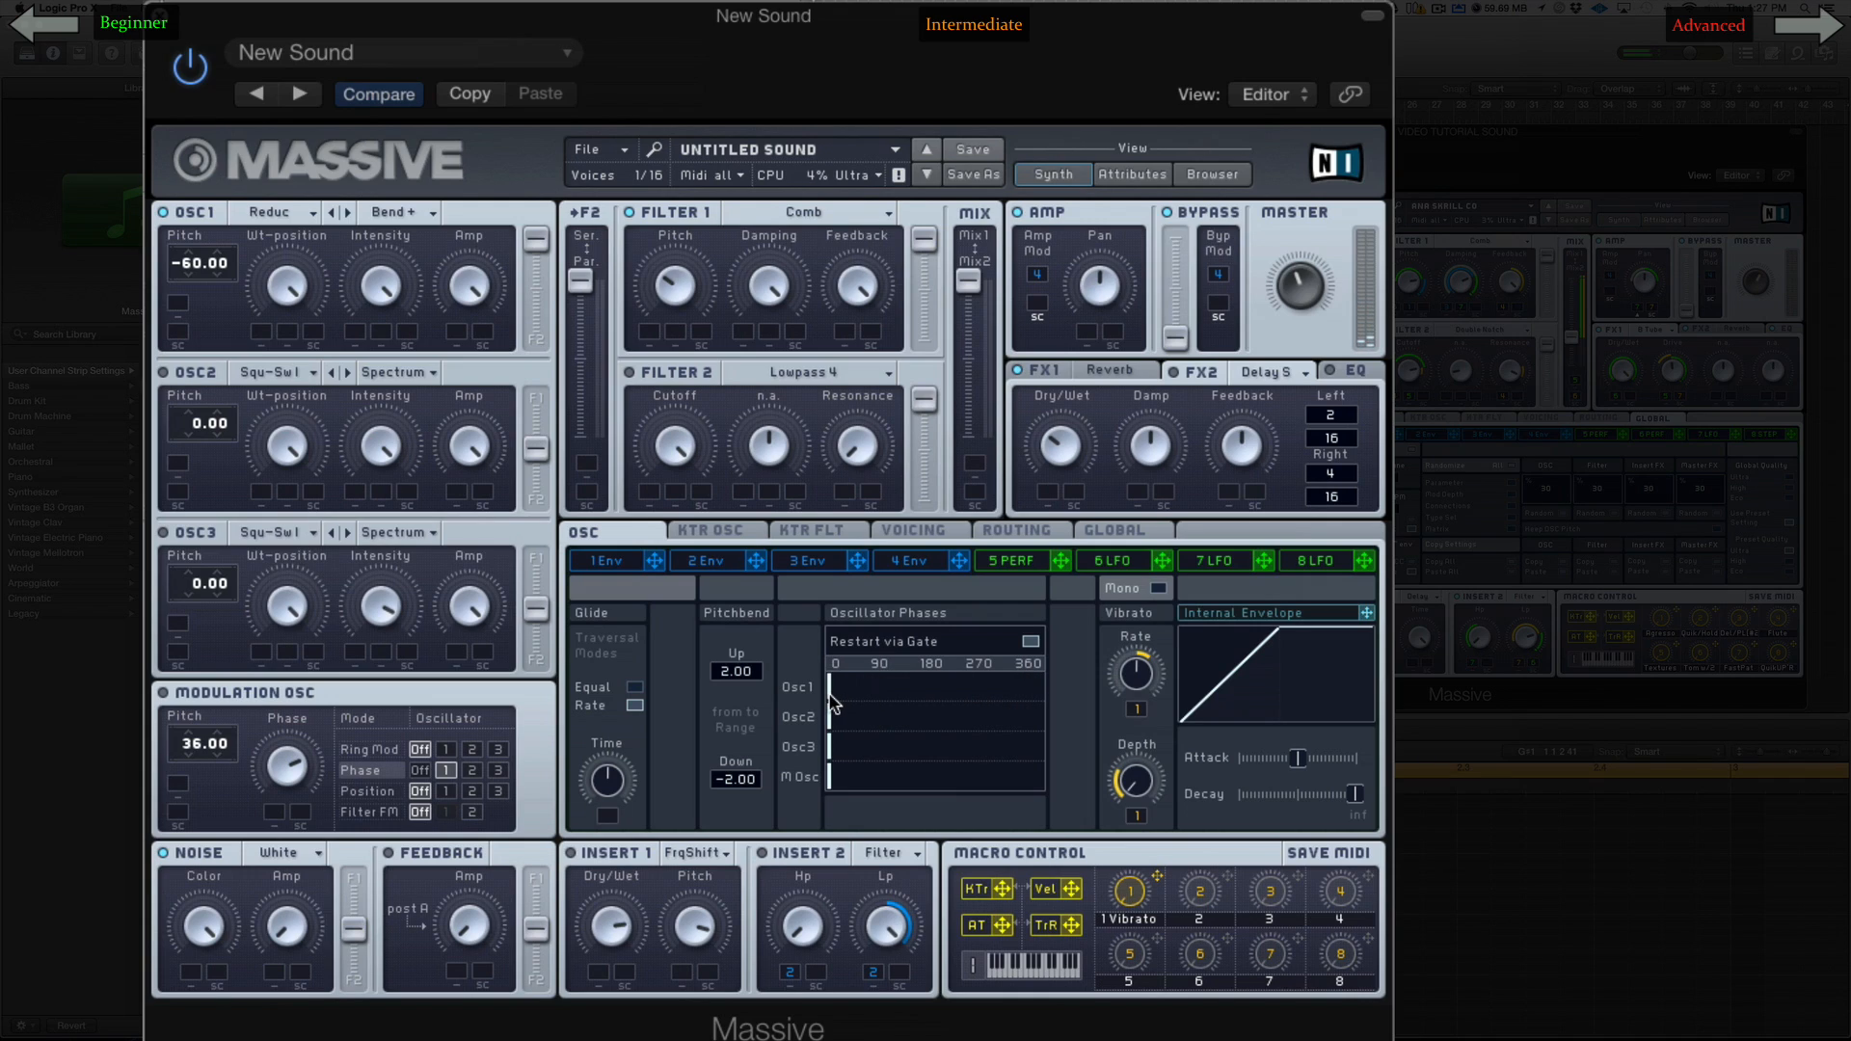